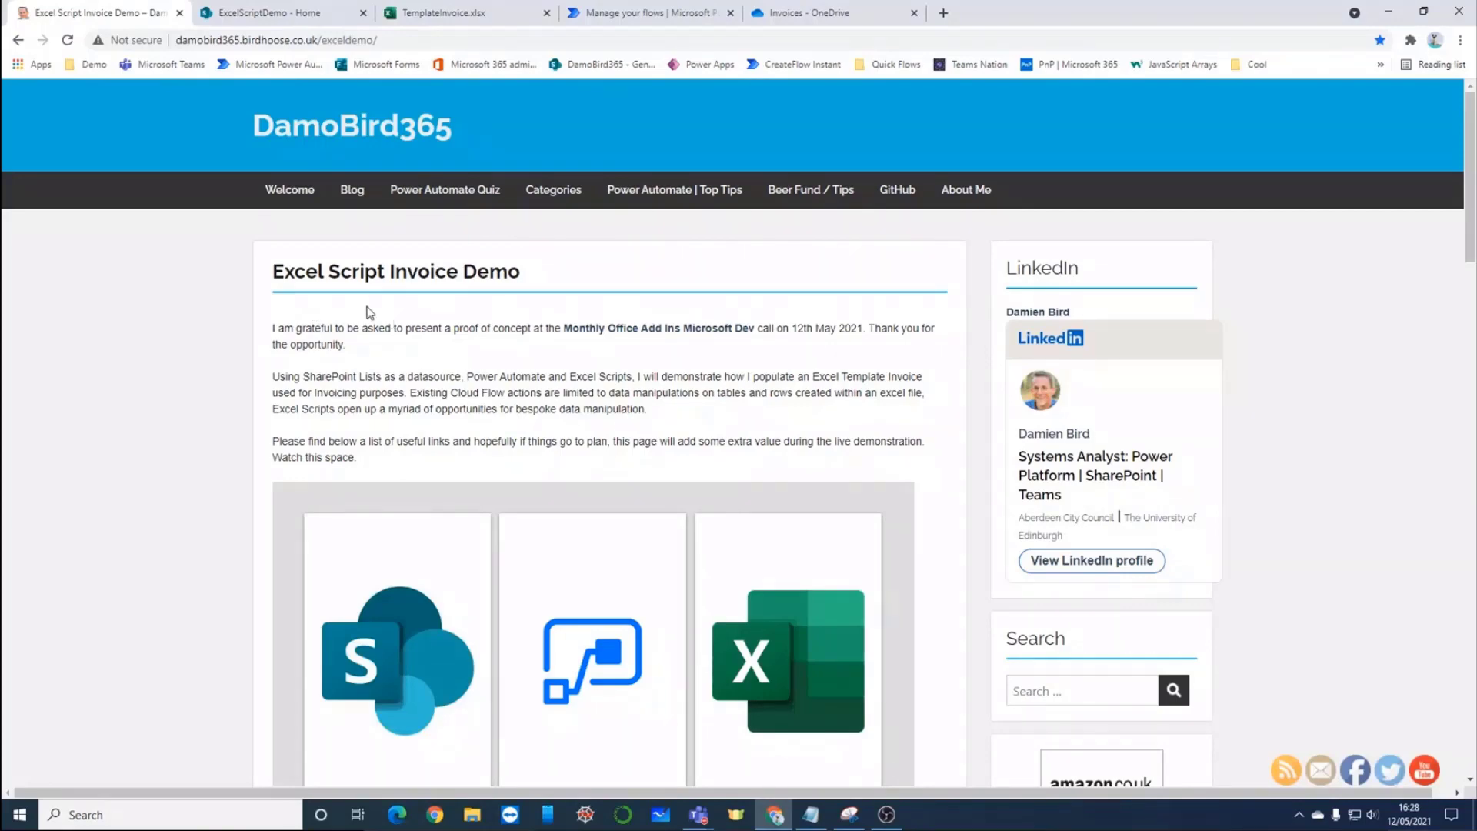
Leave the blog page for the ExcelScriptDemo - Home tab, which lists the Invoices folder and TemplateInvoice.xlsx.
{"action": "scroll", "coordinate": [367, 312], "scroll_direction": "down", "scroll_amount": 7}
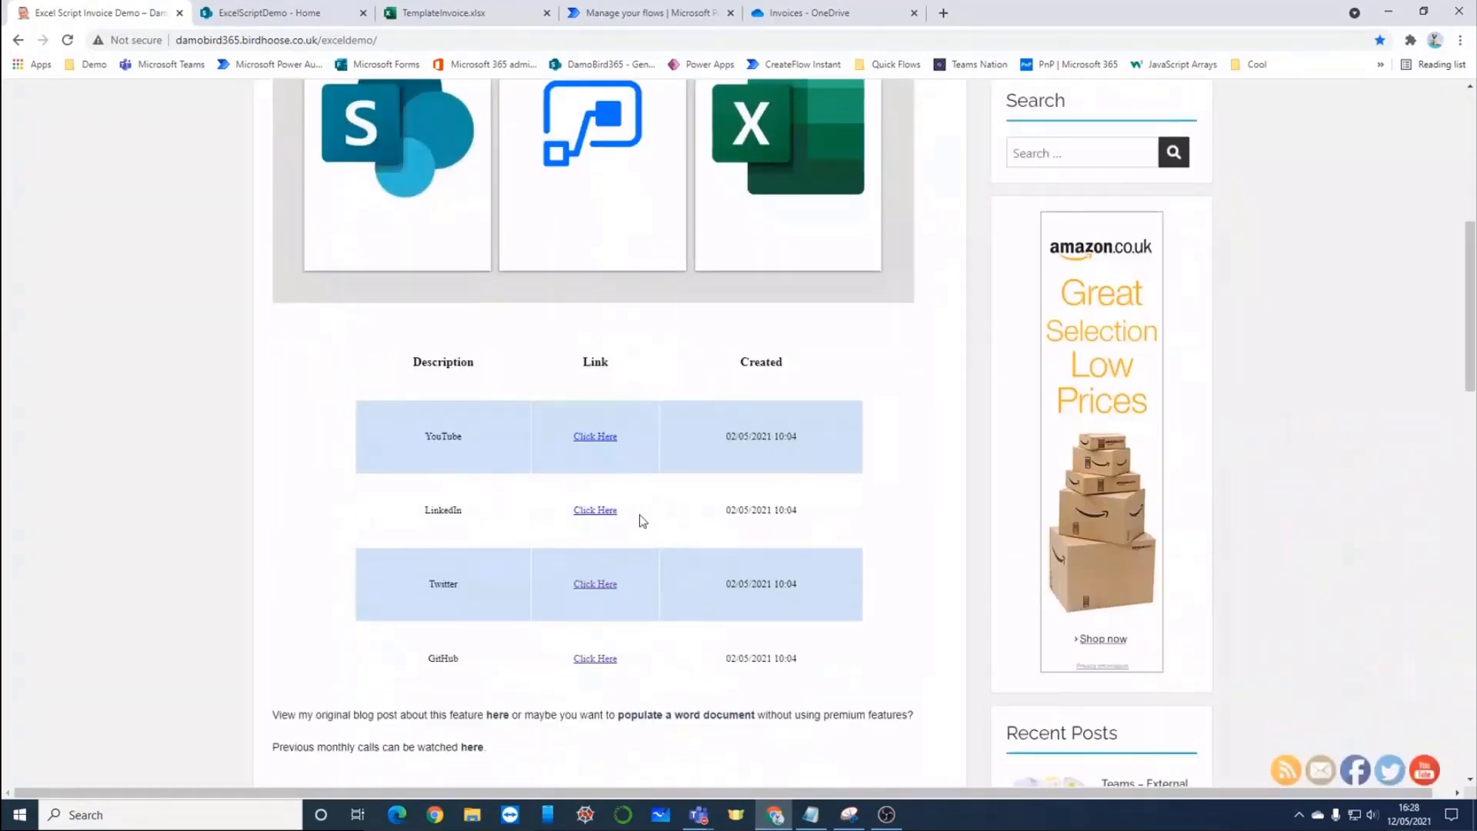
{"action": "scroll", "coordinate": [188, 350], "scroll_direction": "up", "scroll_amount": 7}
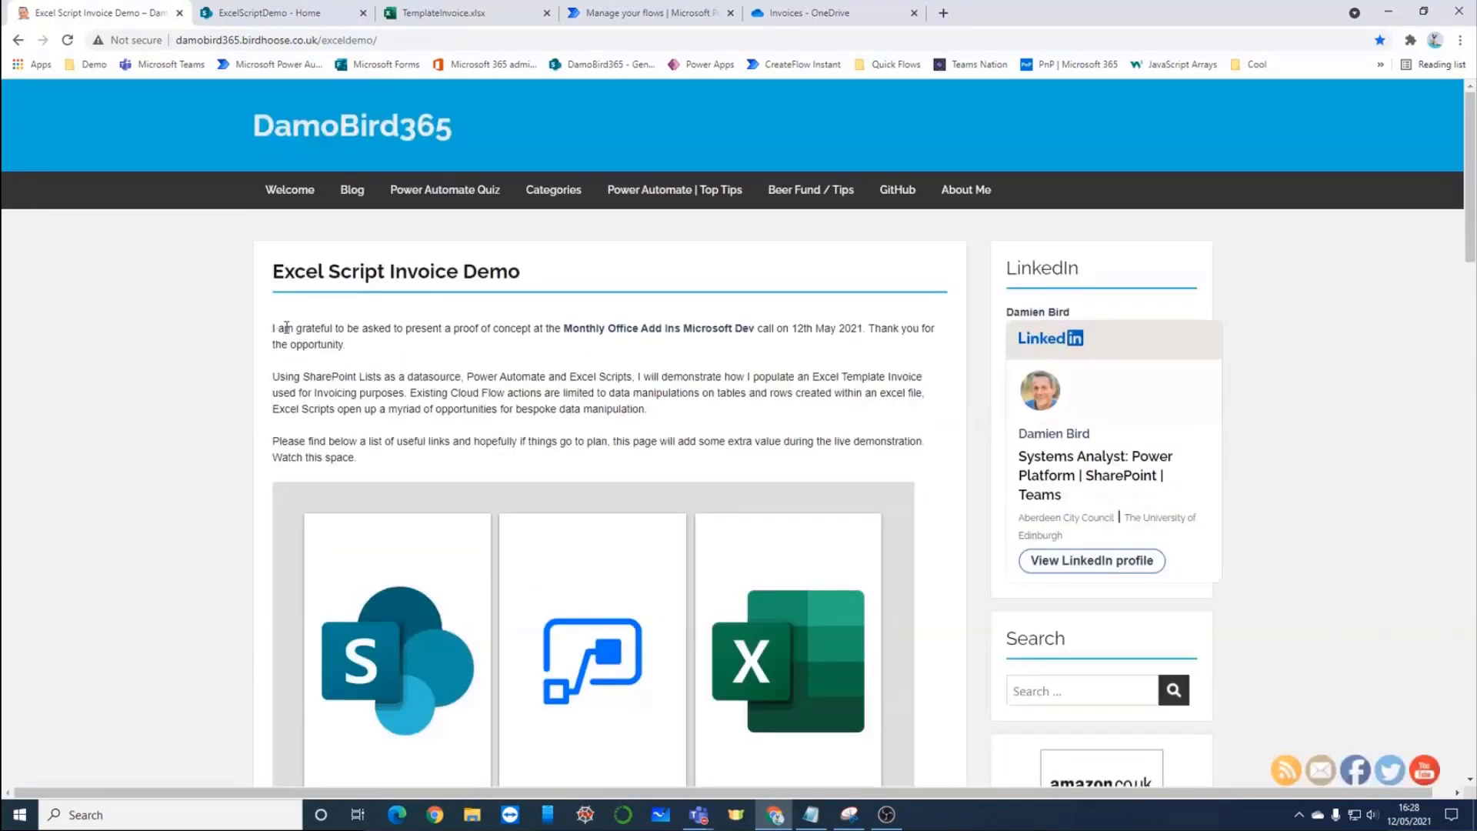
{"action": "left_click", "coordinate": [269, 17]}
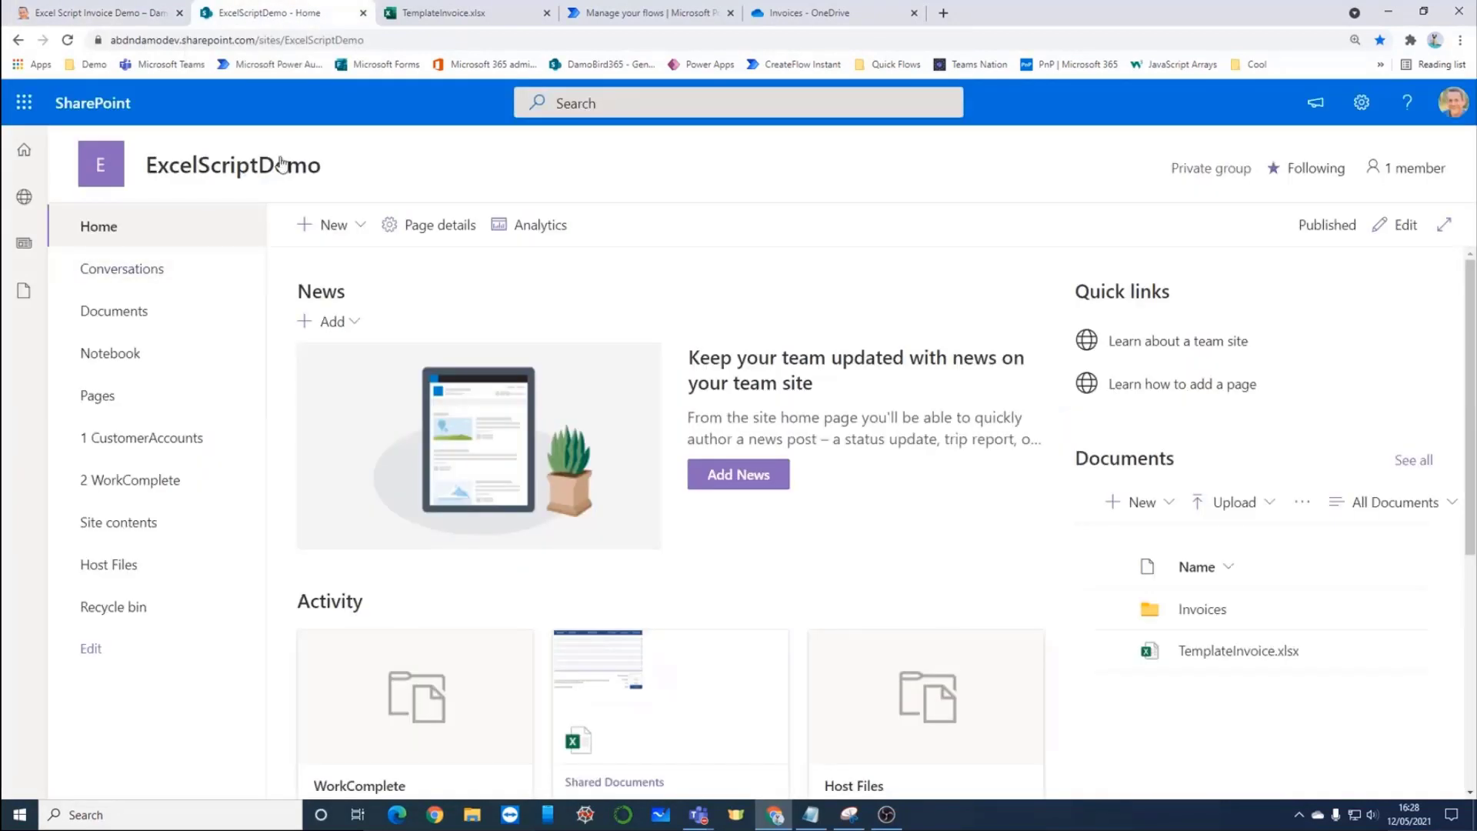
Open the CustomerAccounts list with its four customer records from the site navigation.
{"action": "left_click", "coordinate": [123, 438]}
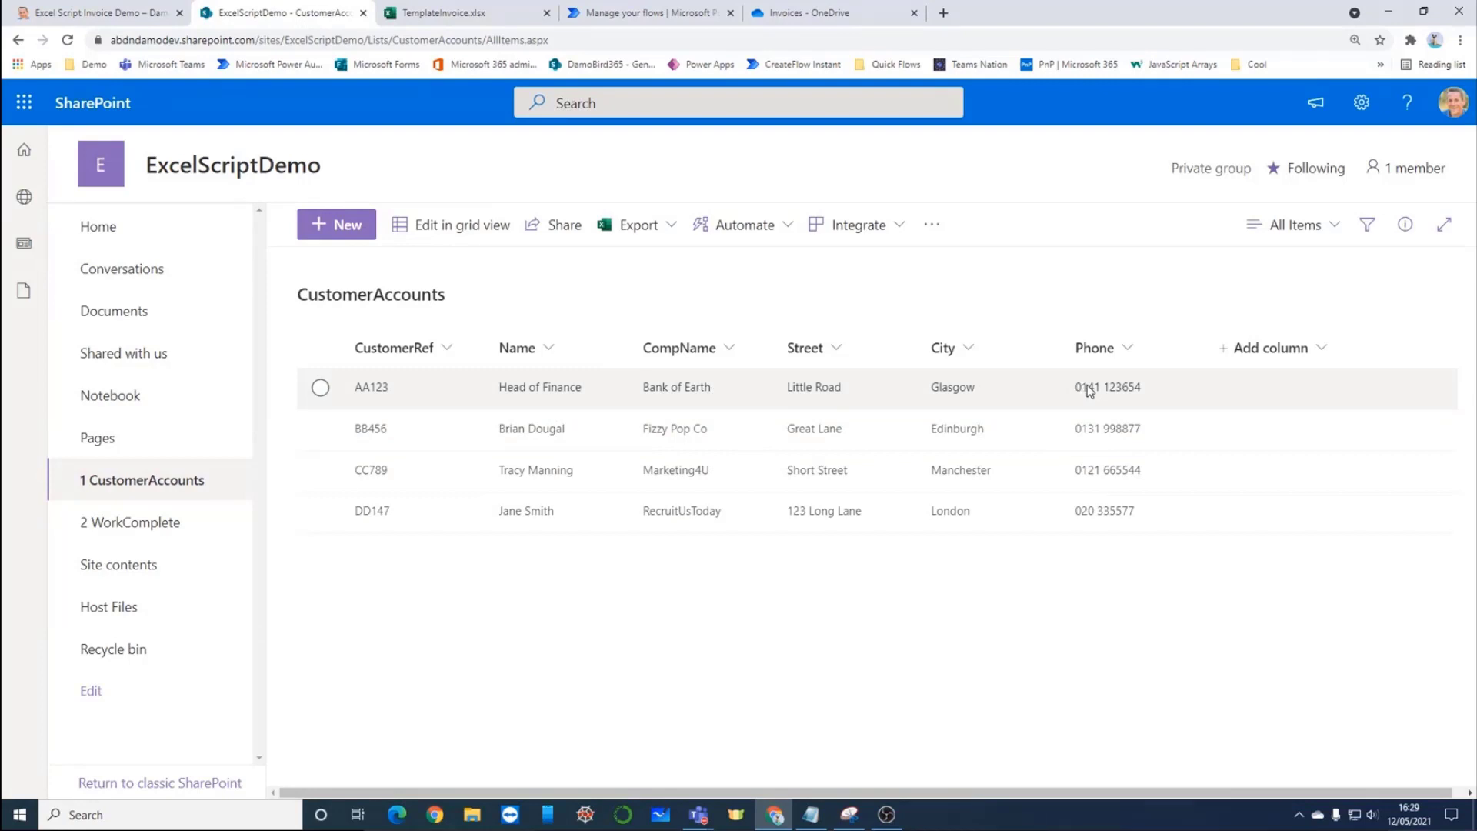
Open the WorkComplete list and scroll through its CustomerRef, Qty, ItemNo, Description, UnitPrice and Discount rows.
{"action": "left_click", "coordinate": [160, 526]}
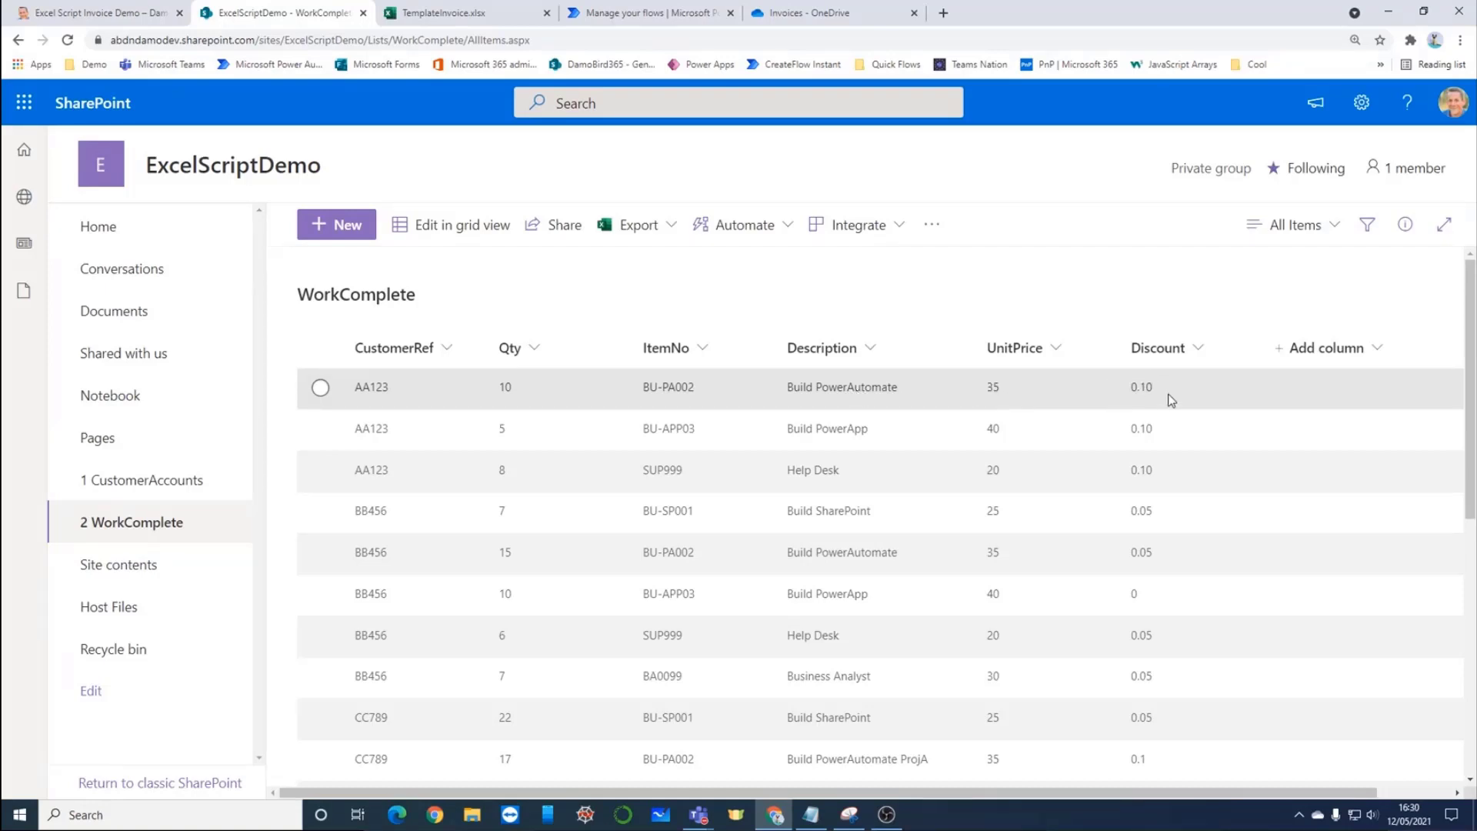
{"action": "scroll", "coordinate": [1029, 423], "scroll_direction": "down", "scroll_amount": 2}
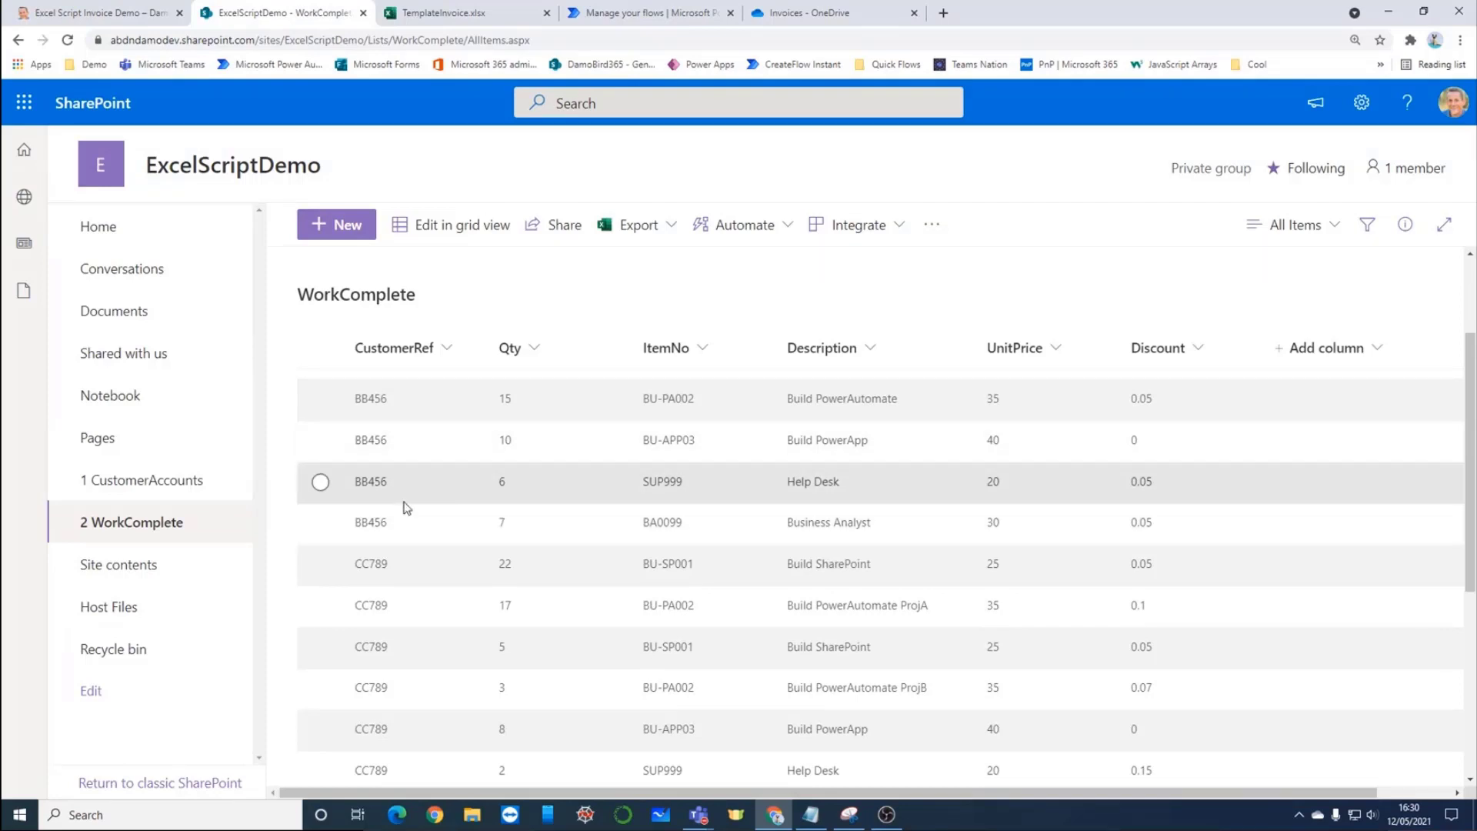
{"action": "scroll", "coordinate": [348, 509], "scroll_direction": "down", "scroll_amount": 1}
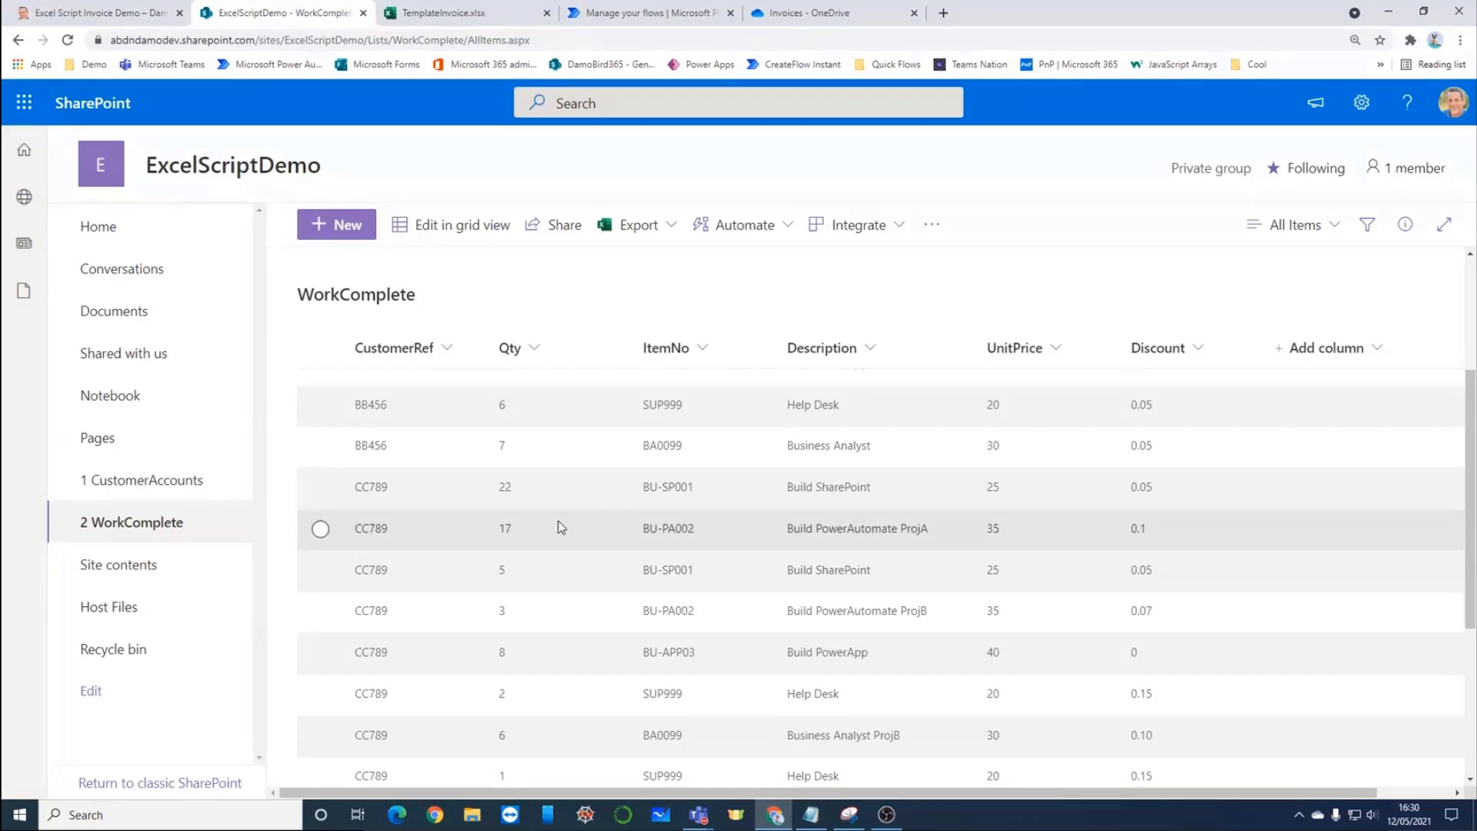
{"action": "scroll", "coordinate": [587, 529], "scroll_direction": "down", "scroll_amount": 3}
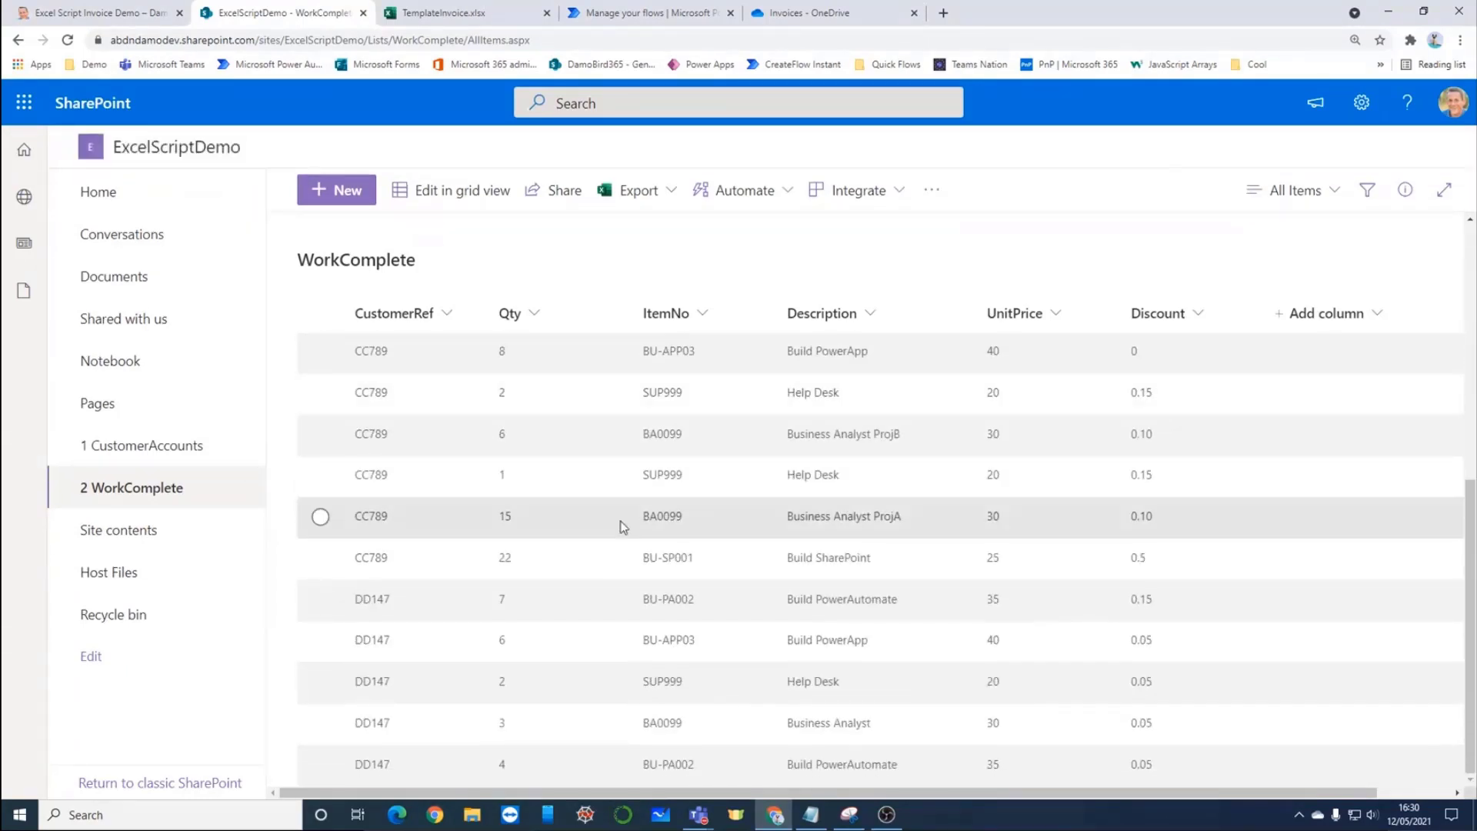
{"action": "scroll", "coordinate": [664, 500], "scroll_direction": "up", "scroll_amount": 3}
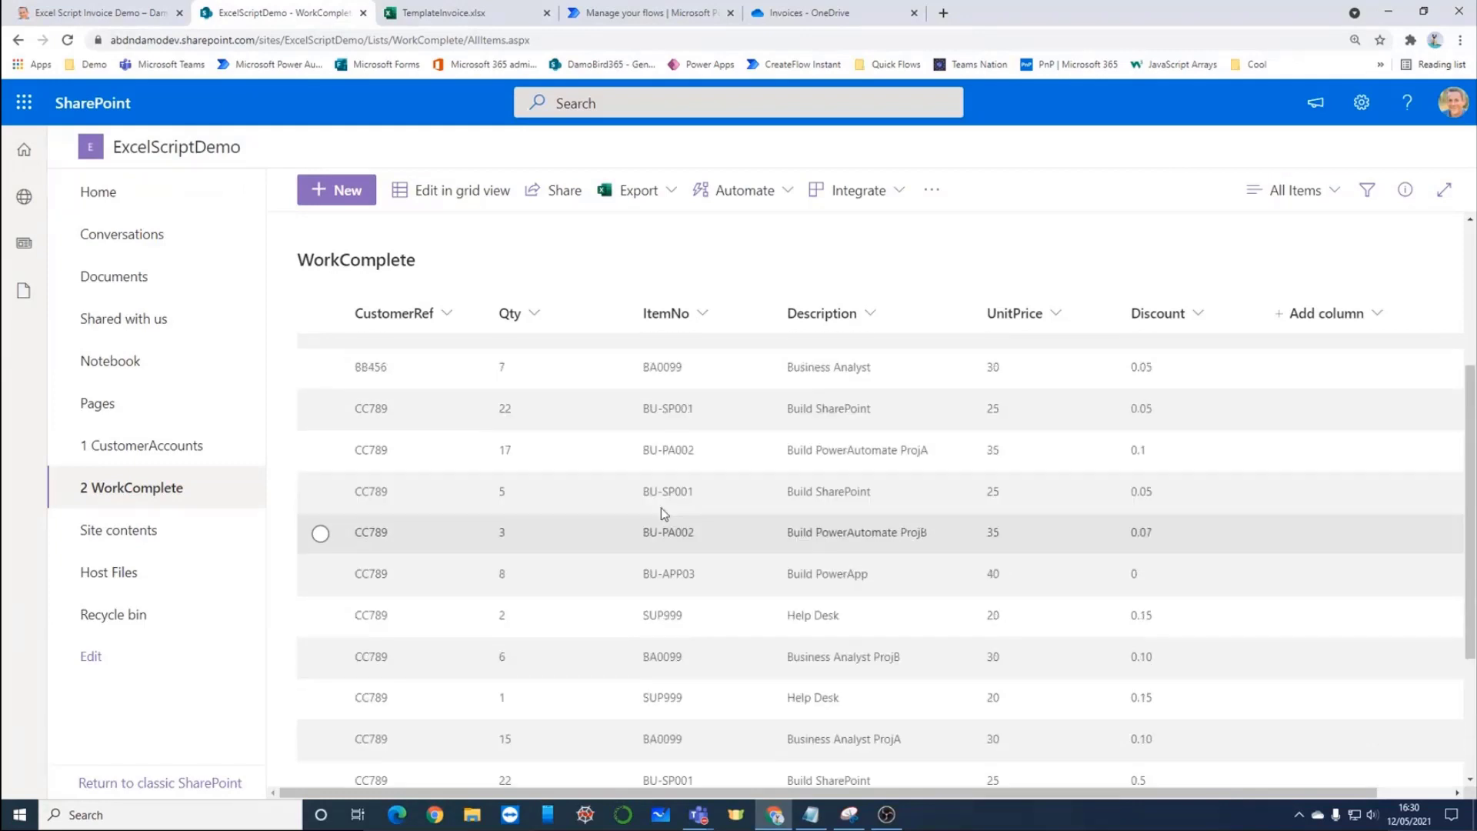
{"action": "scroll", "coordinate": [663, 514], "scroll_direction": "up", "scroll_amount": 3}
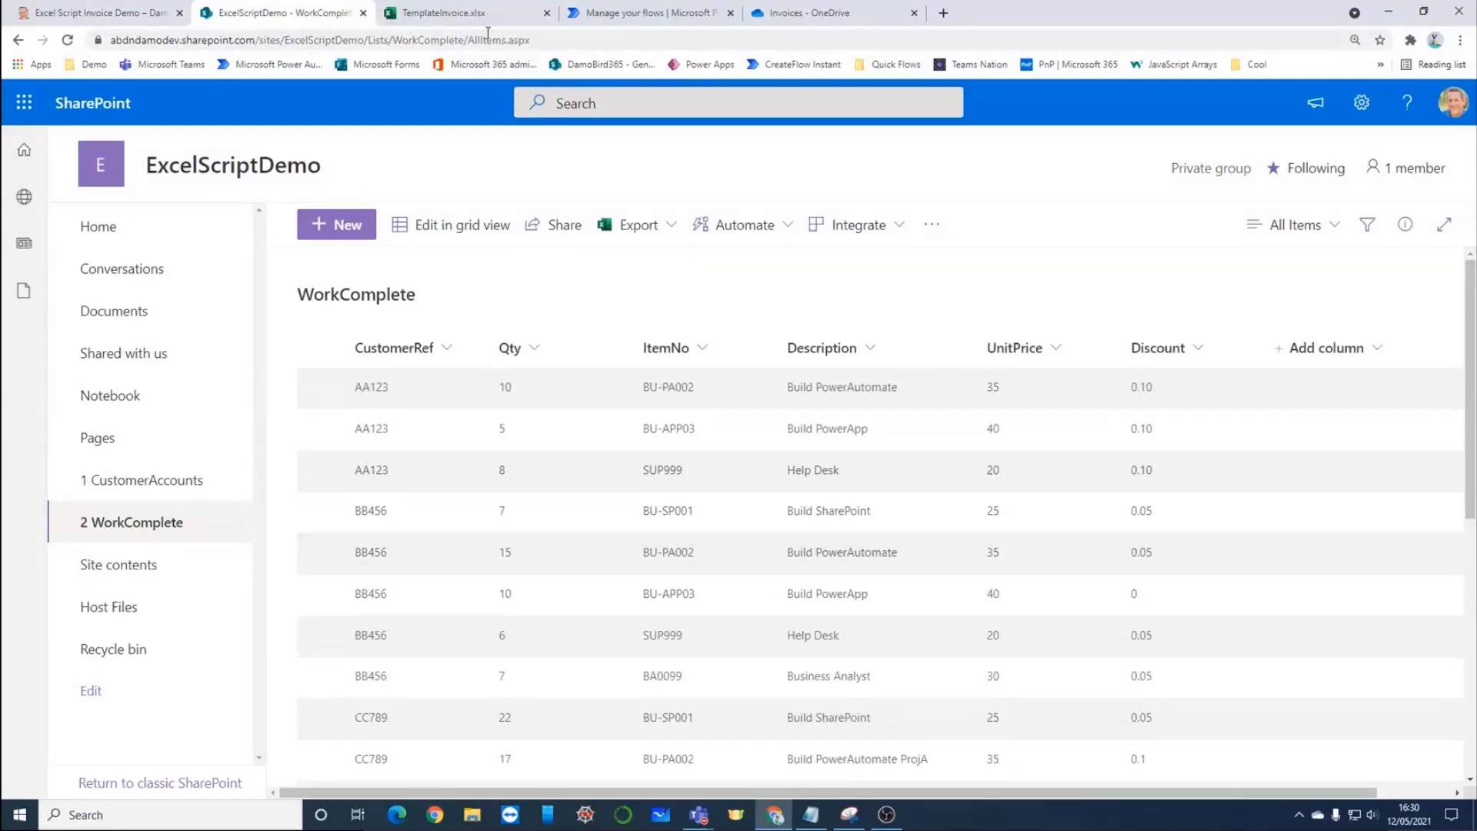
{"action": "left_click", "coordinate": [458, 17]}
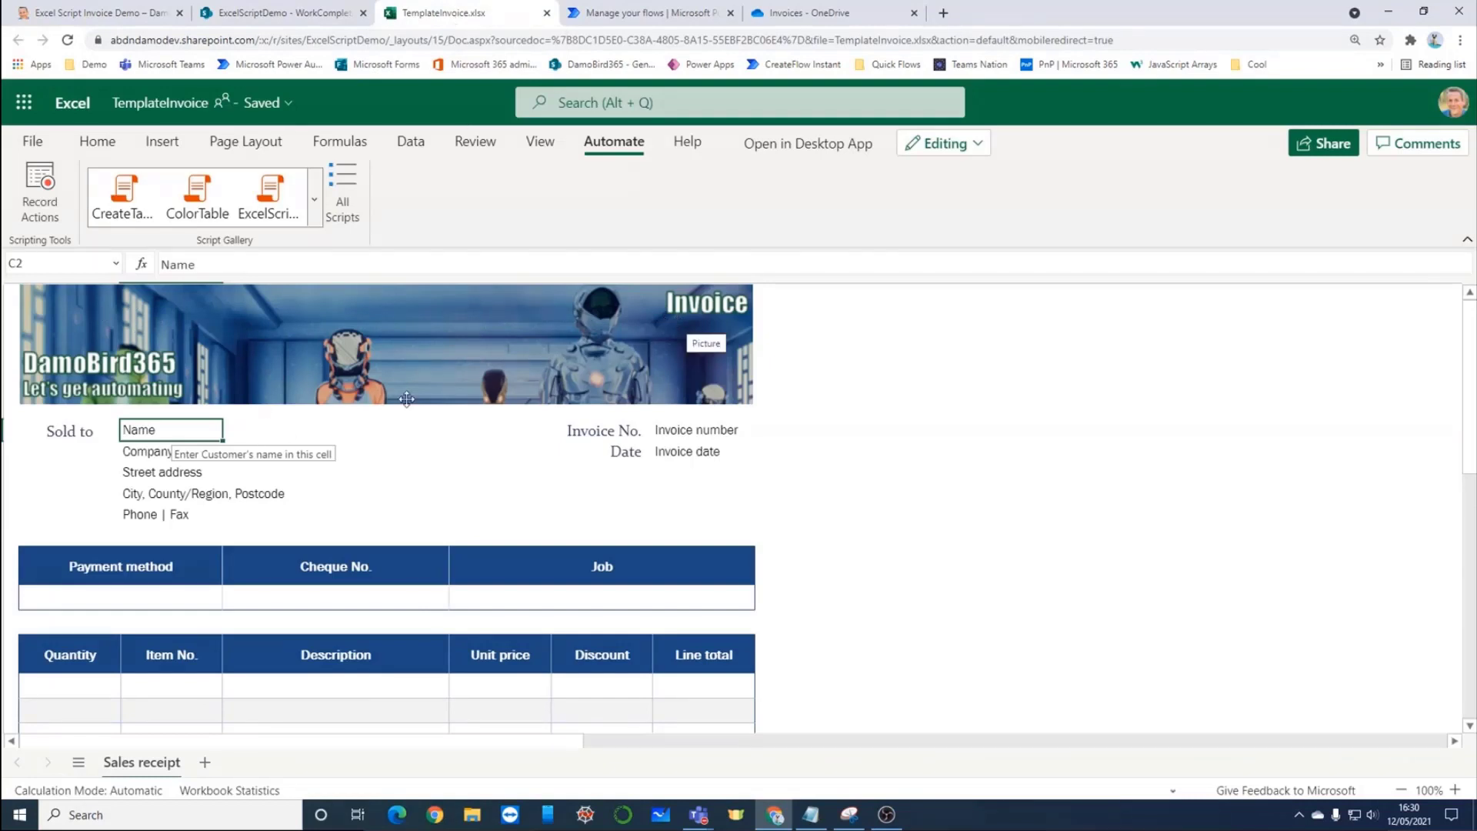
{"action": "scroll", "coordinate": [416, 484], "scroll_direction": "down", "scroll_amount": 4}
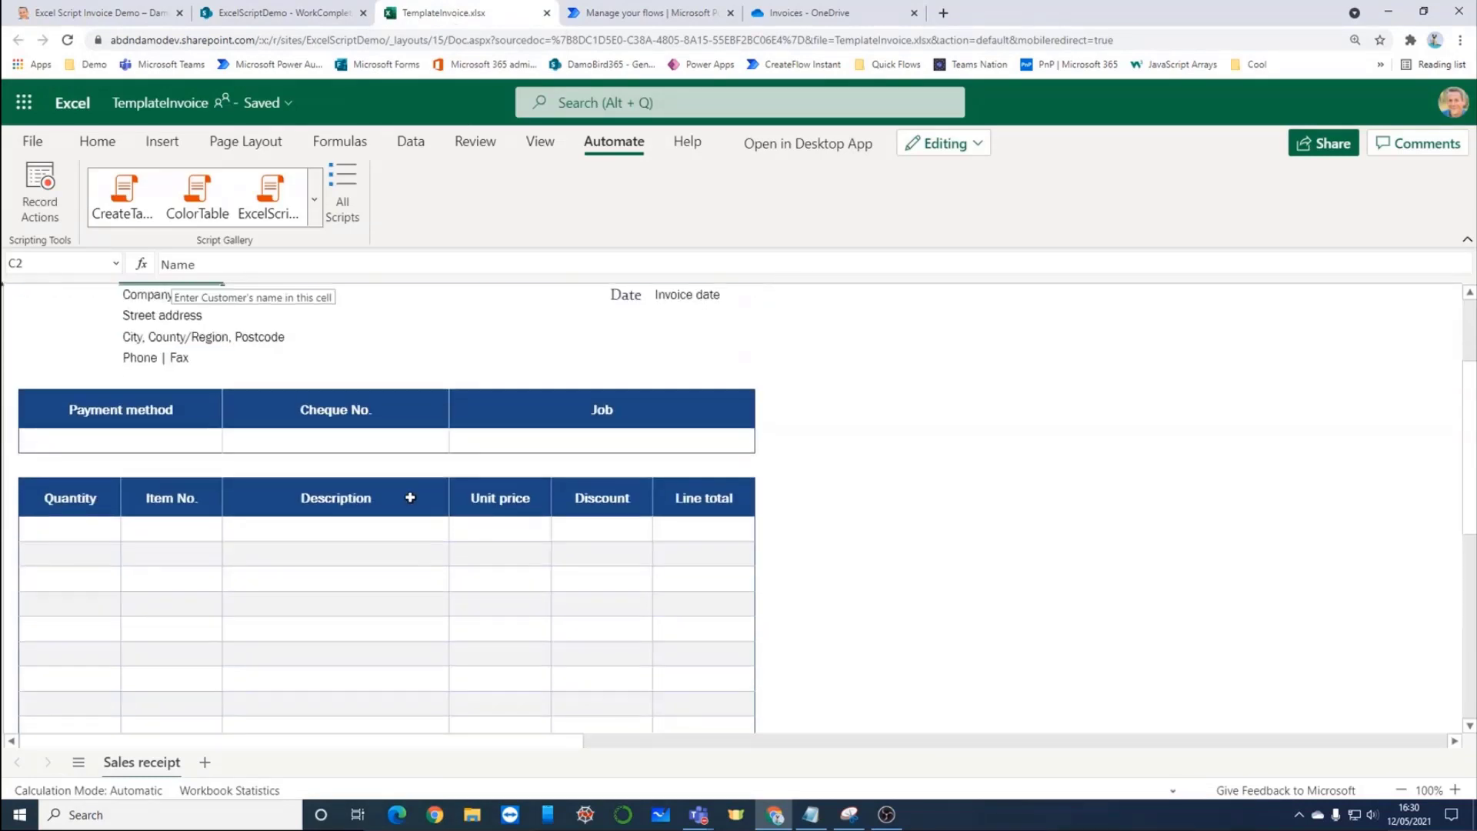
{"action": "scroll", "coordinate": [270, 482], "scroll_direction": "up", "scroll_amount": 4}
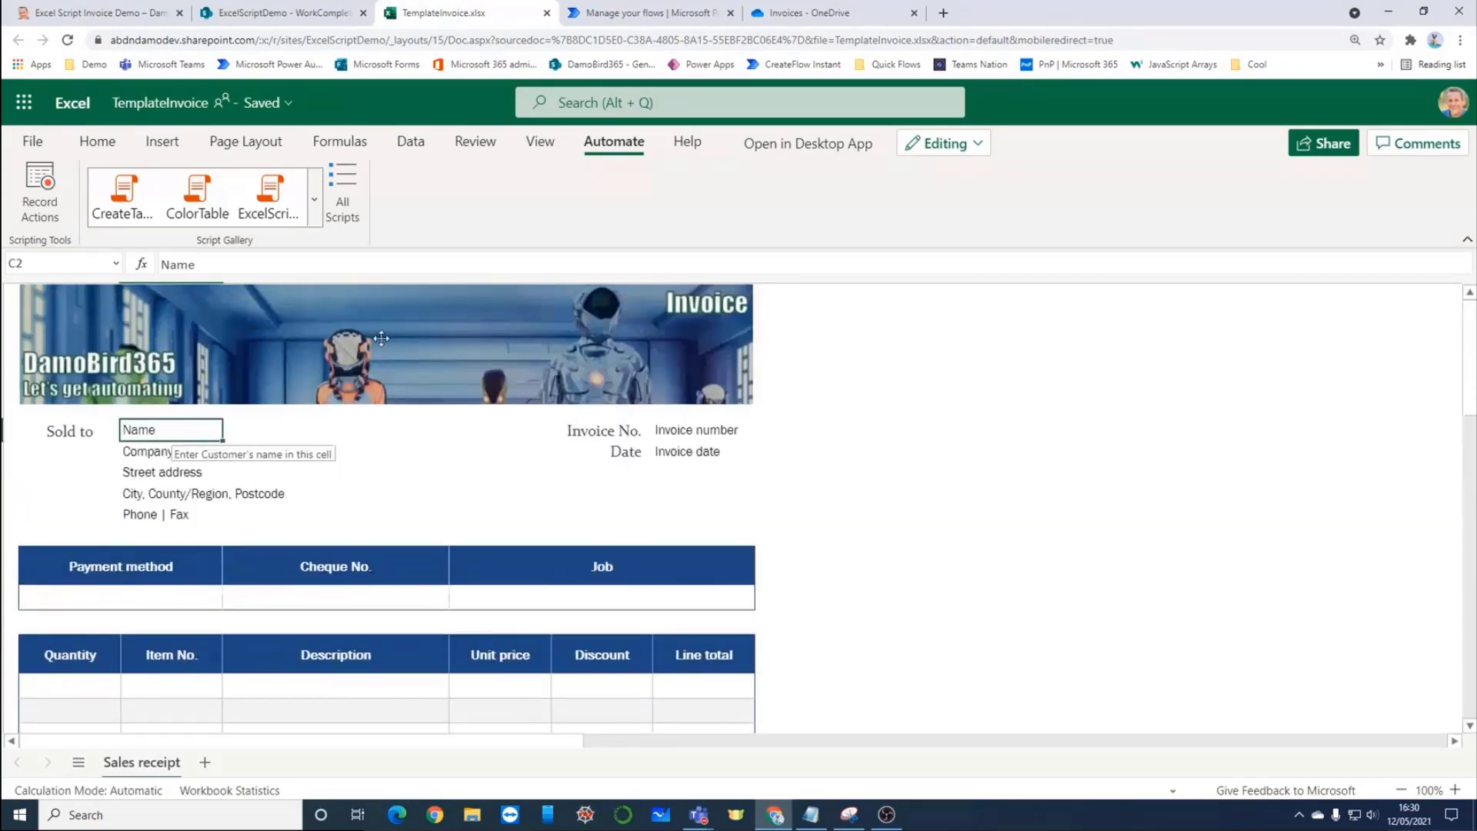
{"action": "left_click", "coordinate": [150, 454]}
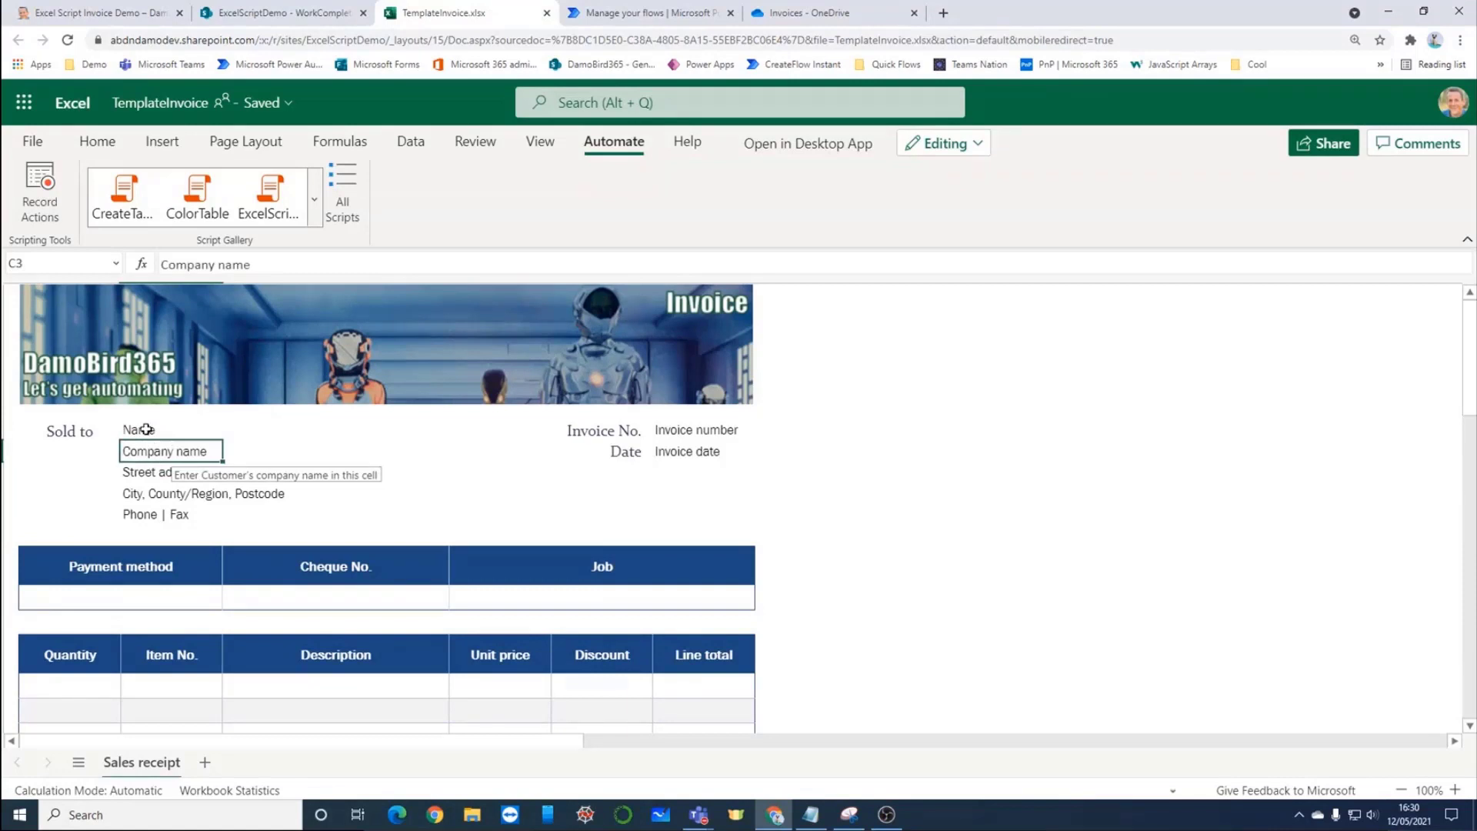
{"action": "left_click", "coordinate": [146, 429]}
{"action": "left_click", "coordinate": [151, 453]}
{"action": "left_click", "coordinate": [155, 473]}
{"action": "left_click", "coordinate": [158, 493]}
{"action": "left_click", "coordinate": [155, 514]}
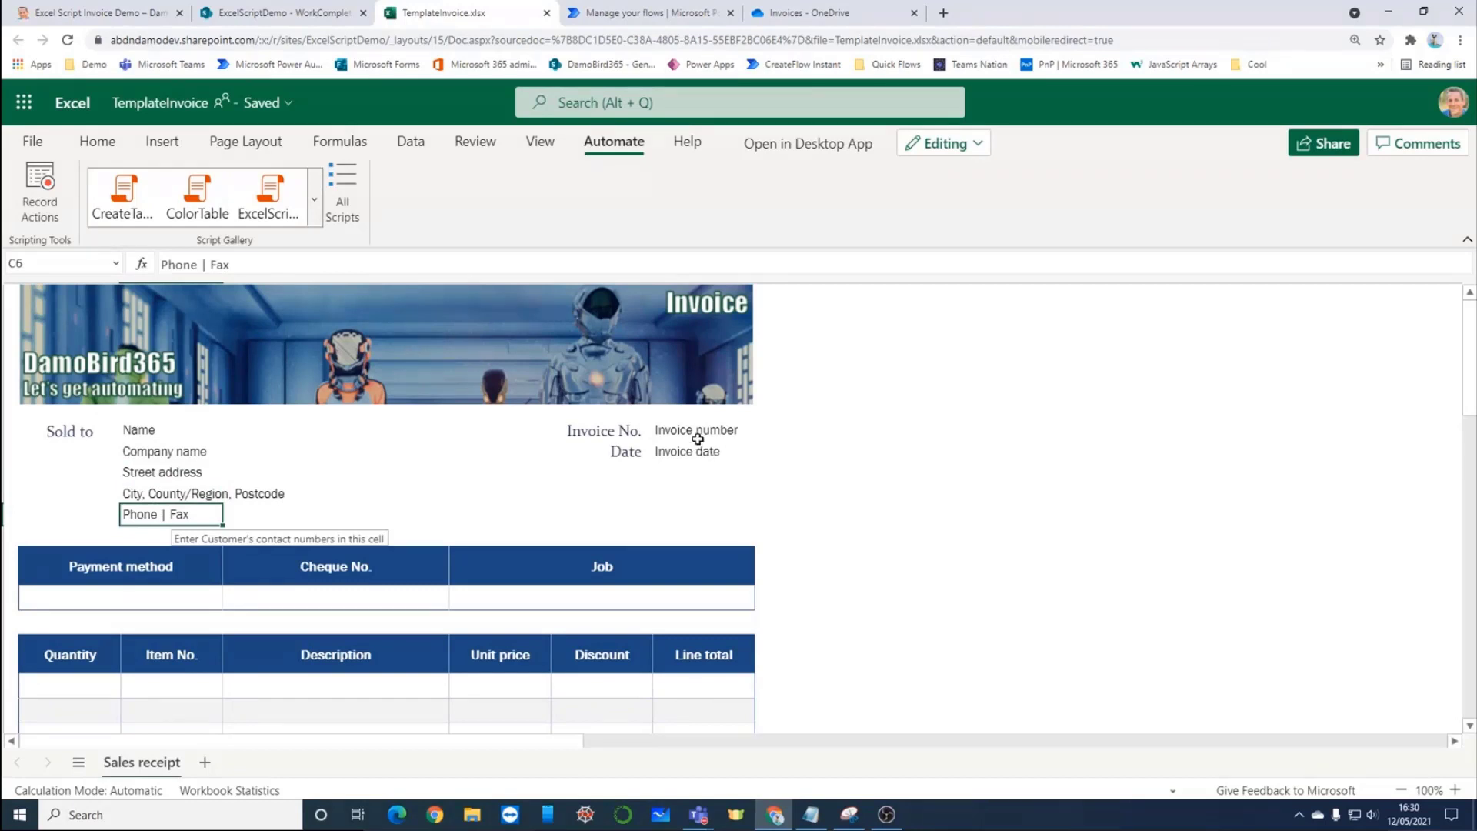
{"action": "scroll", "coordinate": [505, 518], "scroll_direction": "down", "scroll_amount": 3}
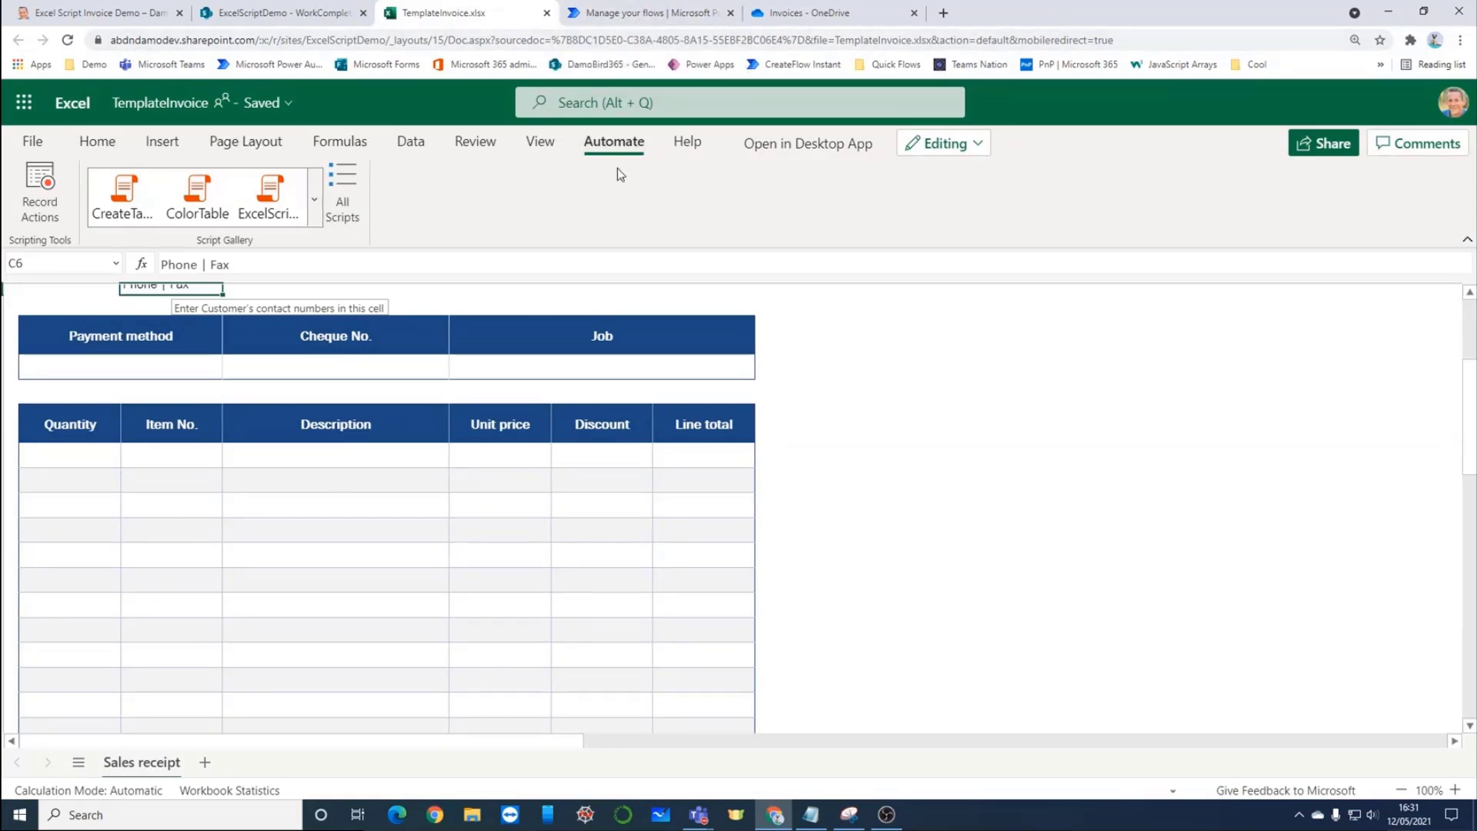
Open ExcelScriptV2 for editing from the All Scripts list on the Automate tab.
{"action": "left_click", "coordinate": [348, 189]}
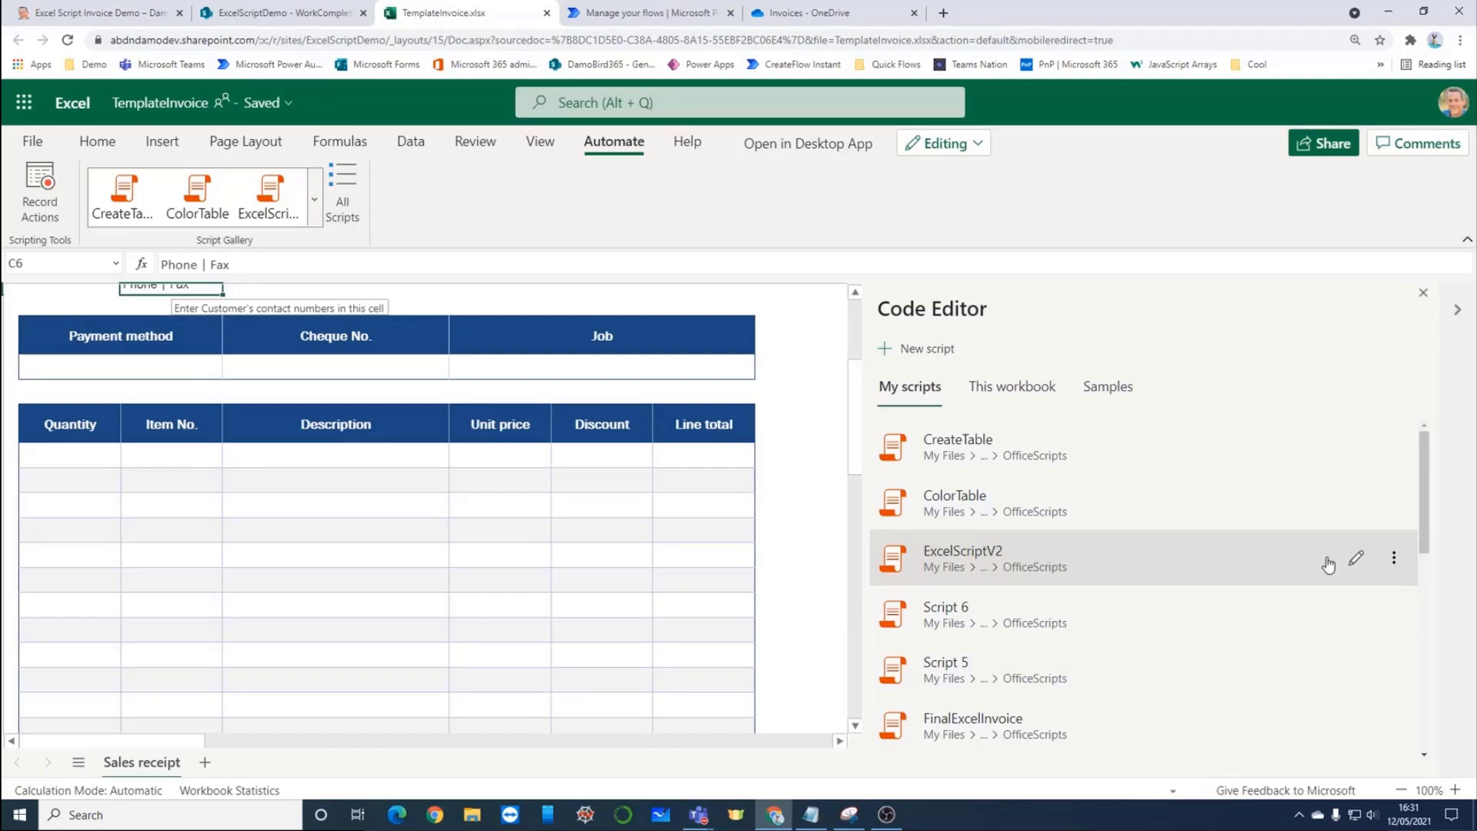
{"action": "left_click", "coordinate": [1358, 563]}
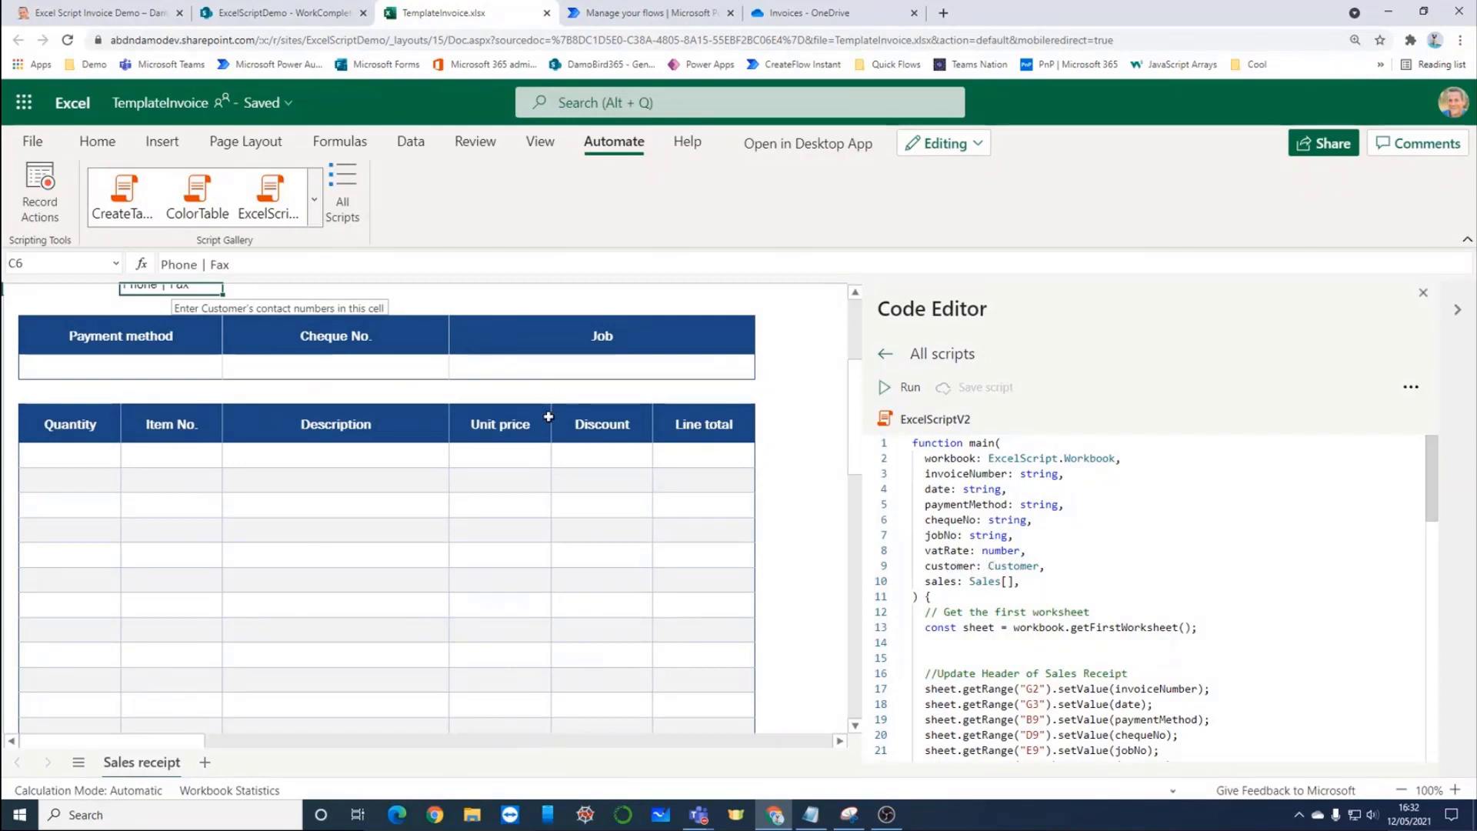
{"action": "scroll", "coordinate": [263, 401], "scroll_direction": "up", "scroll_amount": 5}
{"action": "left_click_drag", "start_coordinate": [146, 427], "coordinate": [164, 509]}
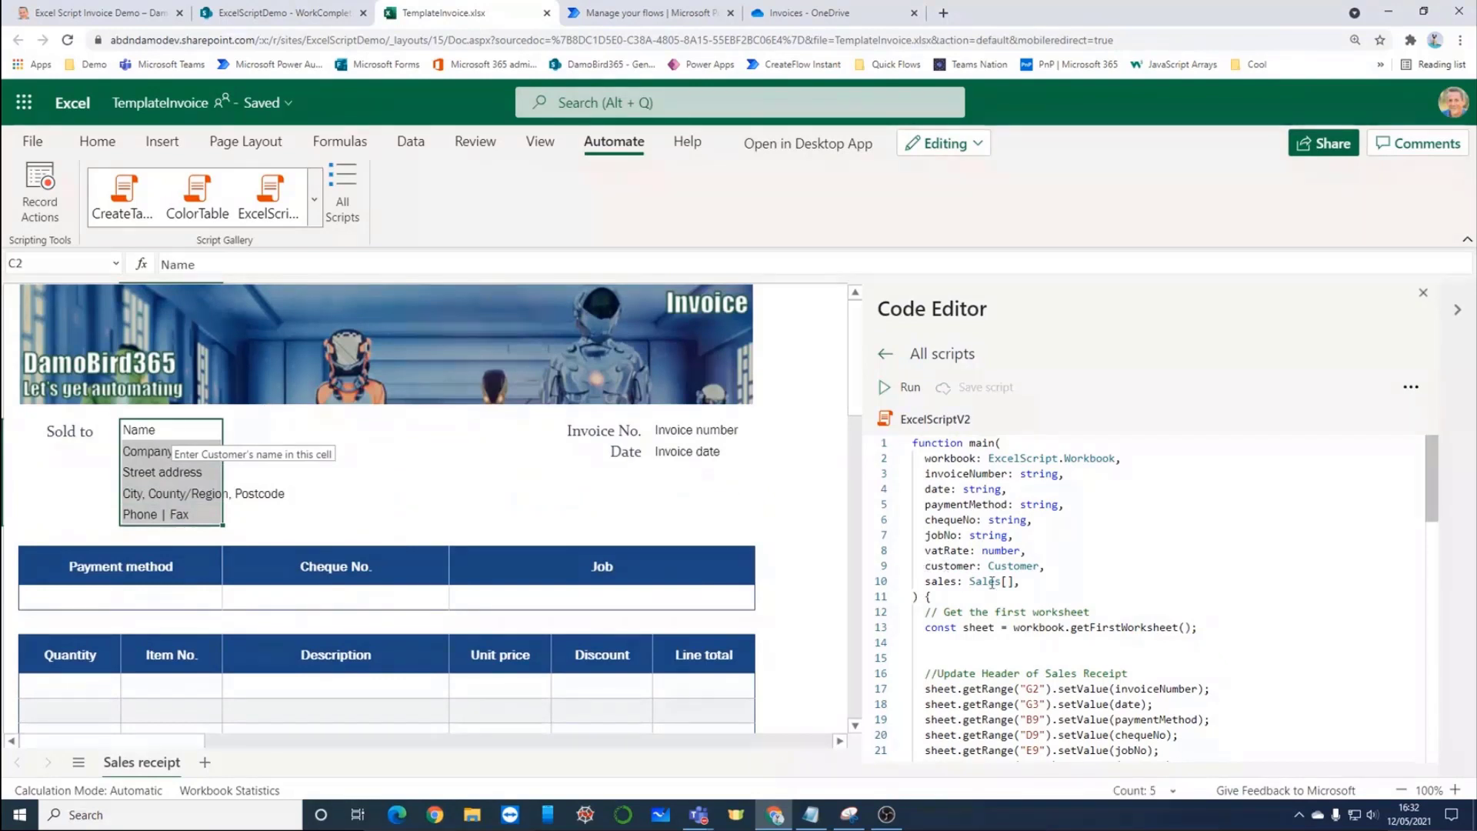
{"action": "scroll", "coordinate": [231, 500], "scroll_direction": "down", "scroll_amount": 3}
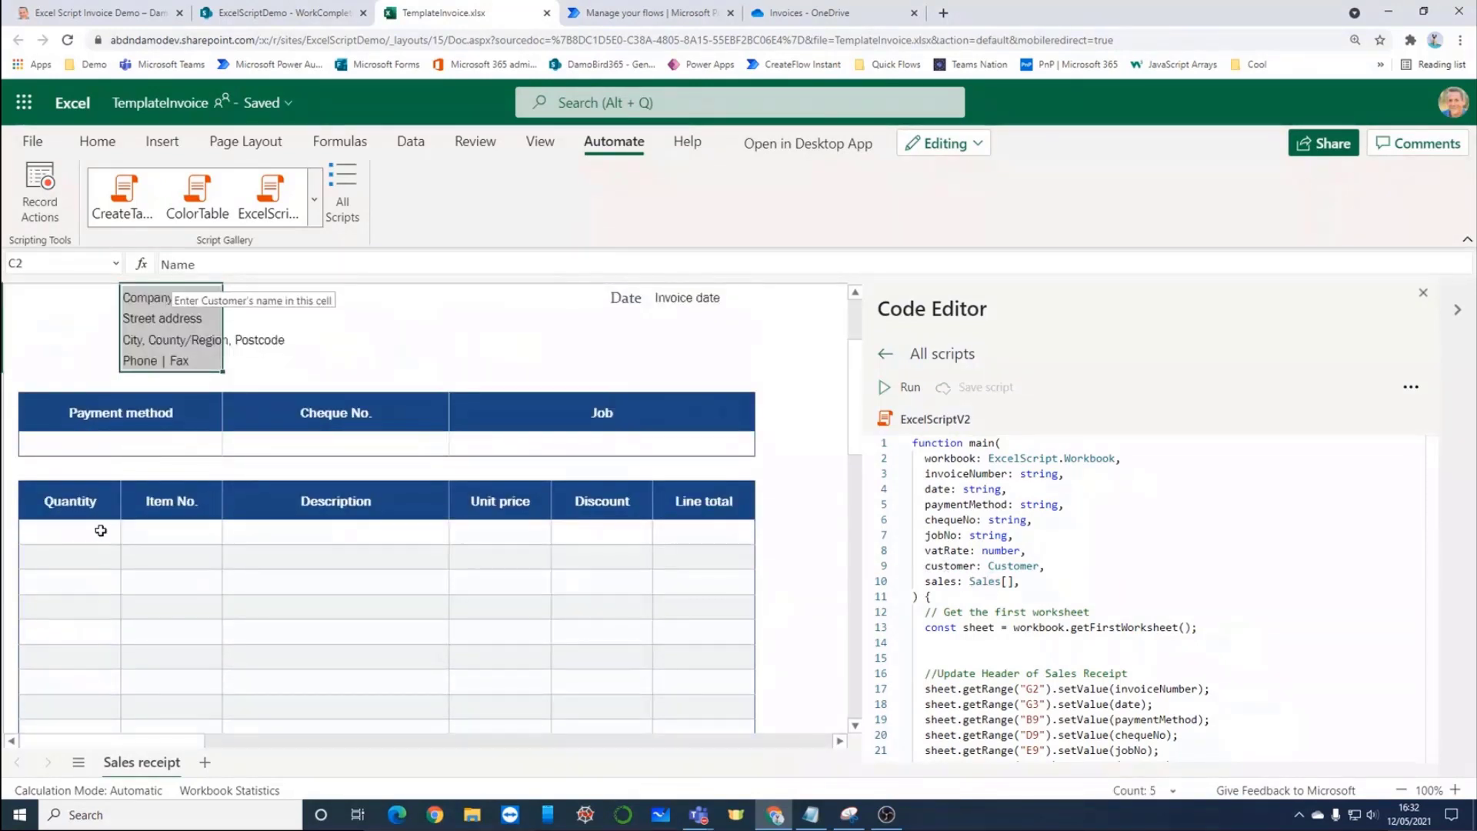
{"action": "left_click_drag", "start_coordinate": [99, 531], "coordinate": [508, 685]}
{"action": "scroll", "coordinate": [1135, 574], "scroll_direction": "down", "scroll_amount": 2}
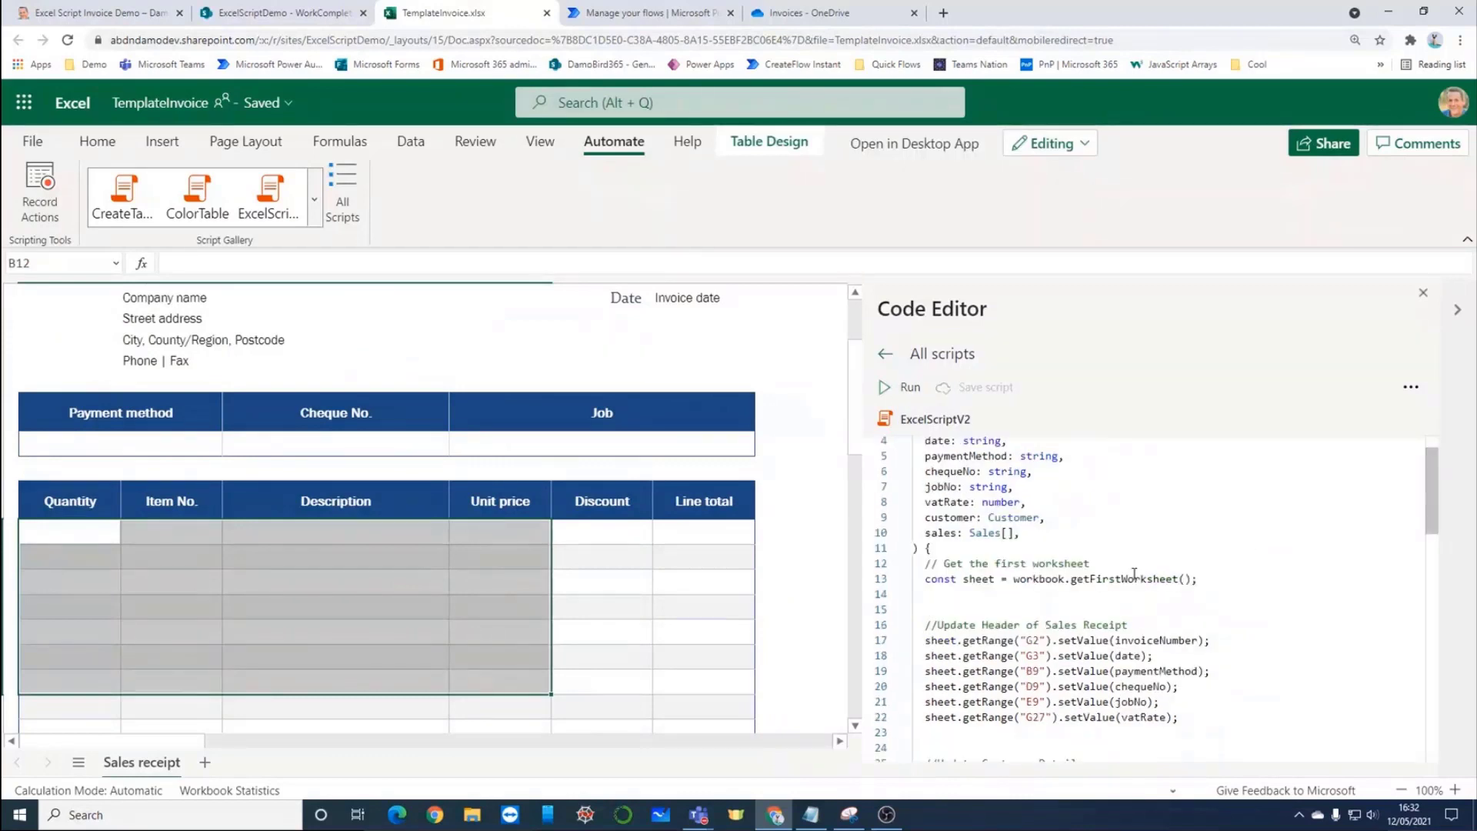
{"action": "scroll", "coordinate": [1134, 574], "scroll_direction": "down", "scroll_amount": 1}
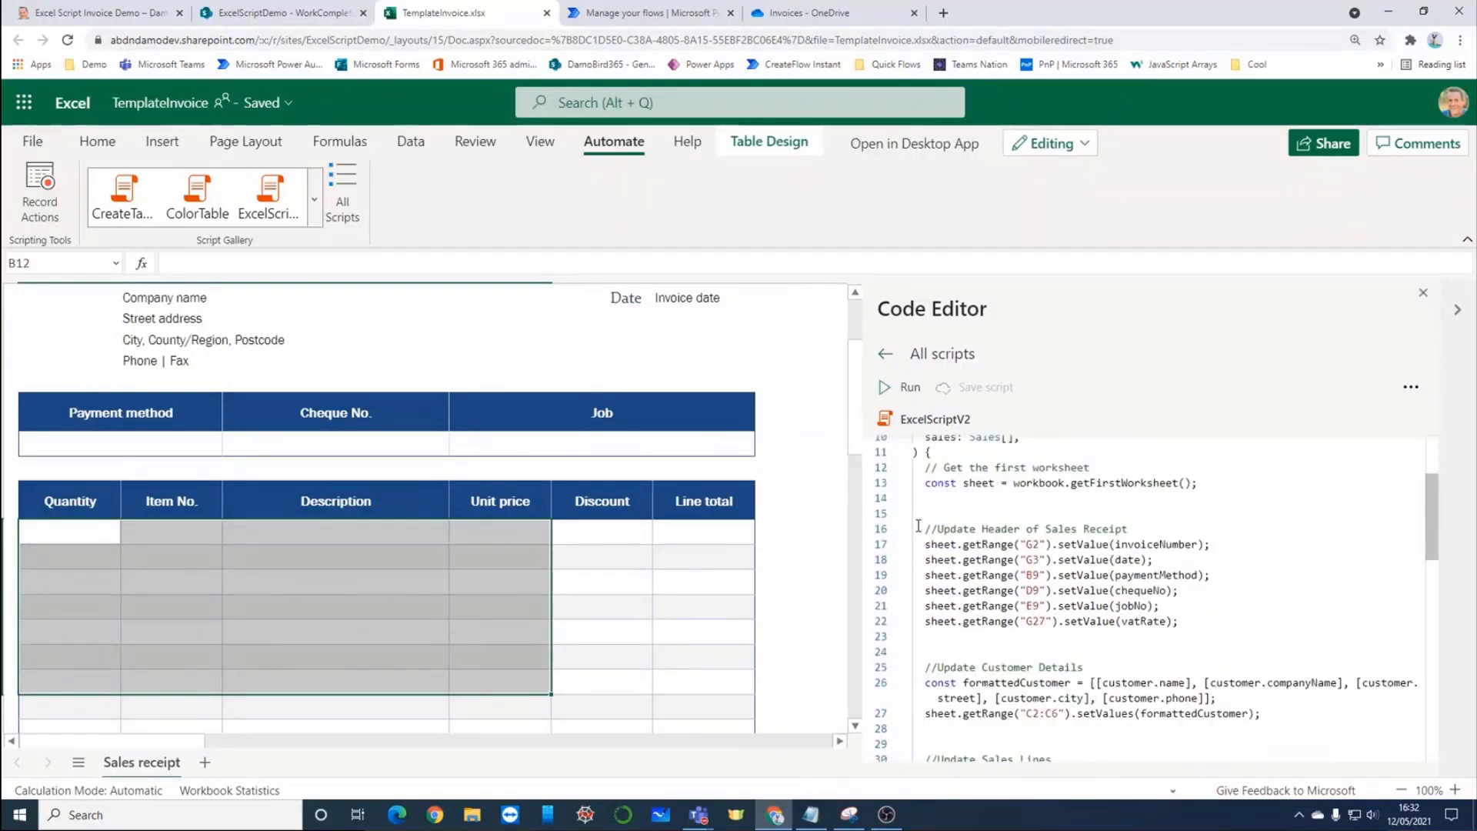
{"action": "double_click", "coordinate": [1031, 545]}
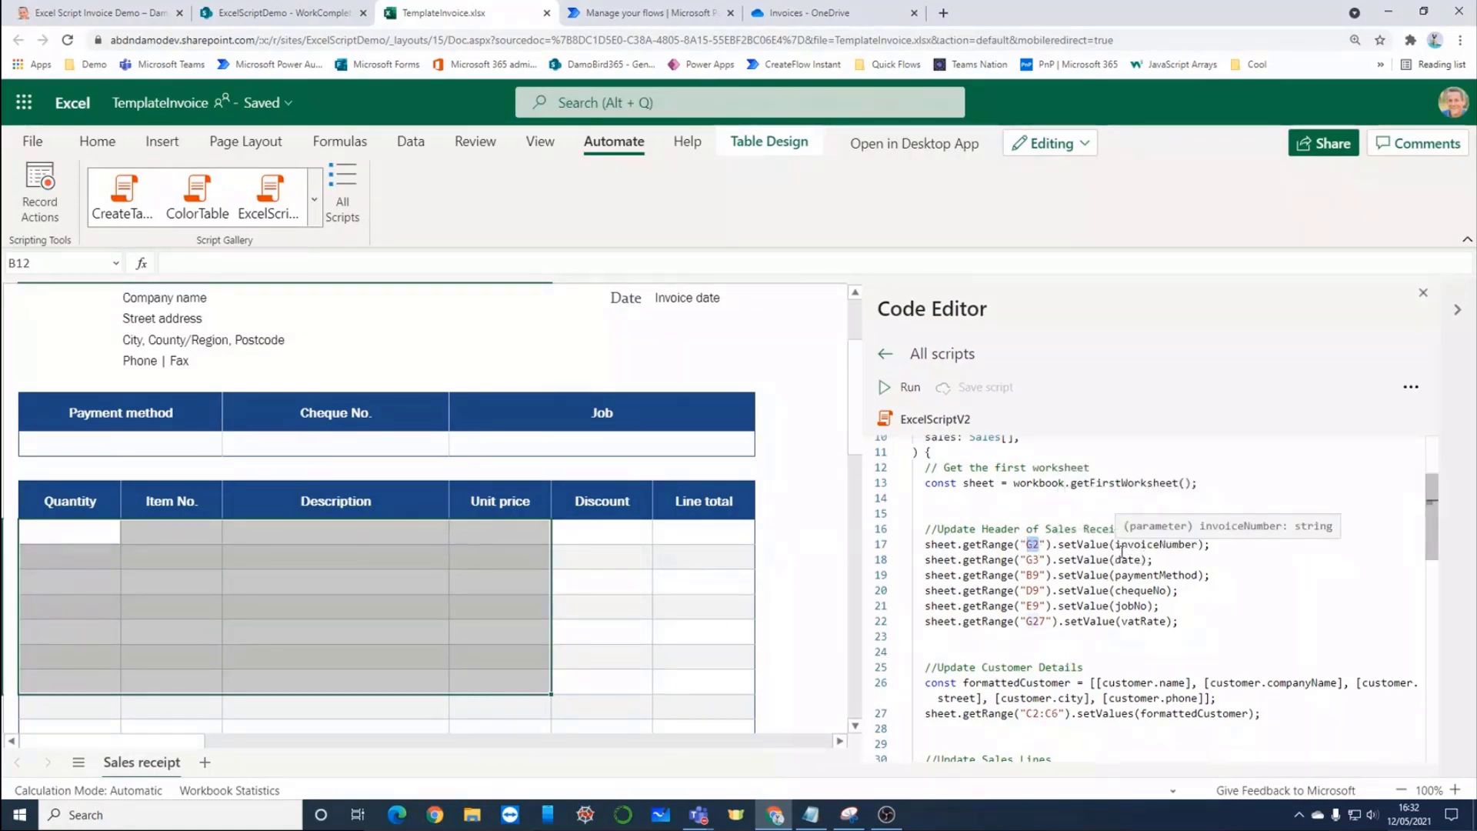
{"action": "scroll", "coordinate": [1115, 551], "scroll_direction": "down", "scroll_amount": 2}
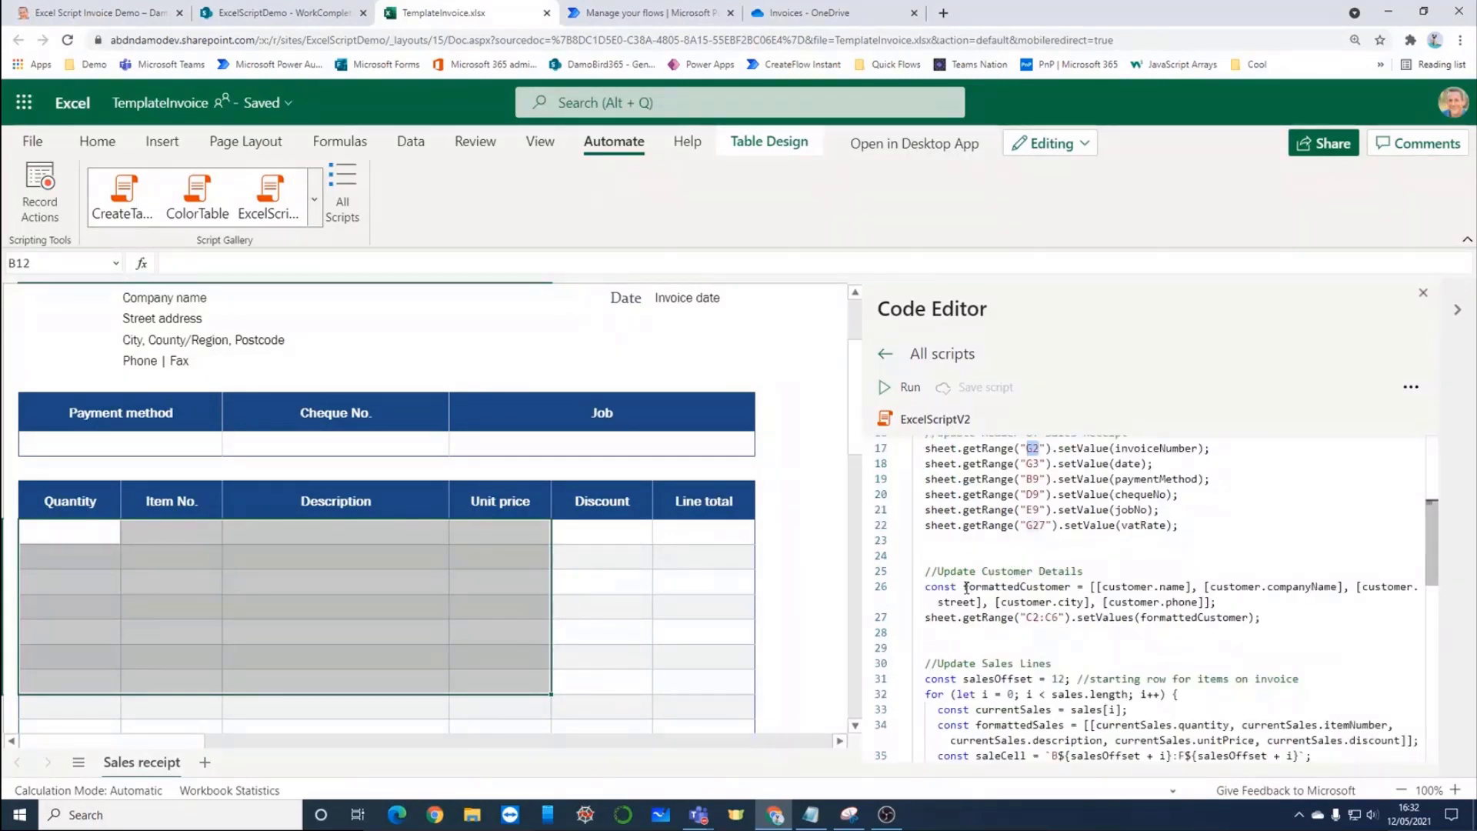
{"action": "left_click_drag", "start_coordinate": [1027, 618], "coordinate": [1065, 617]}
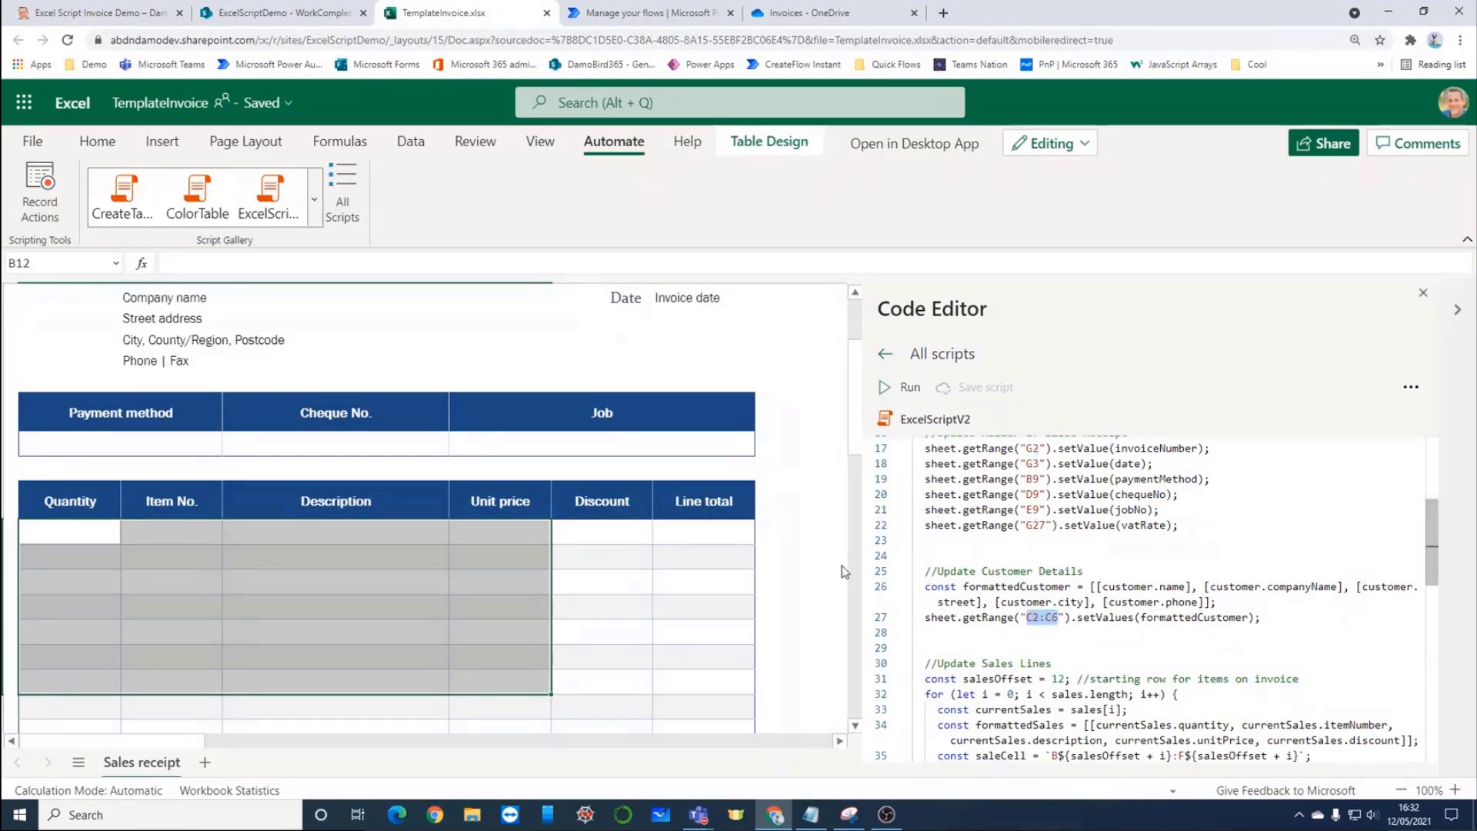
{"action": "scroll", "coordinate": [195, 420], "scroll_direction": "up", "scroll_amount": 3}
{"action": "left_click", "coordinate": [185, 428]}
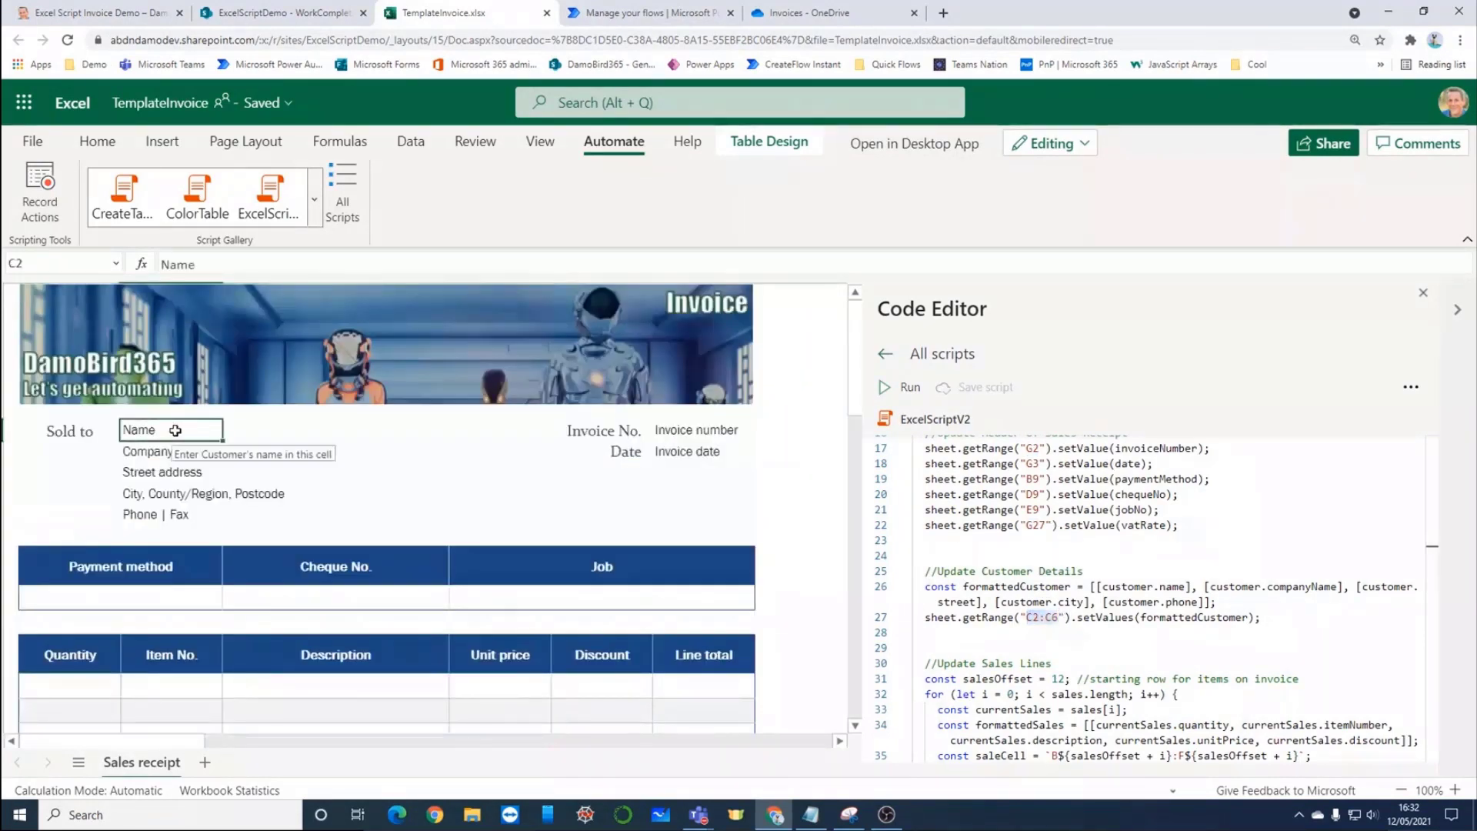
{"action": "left_click_drag", "start_coordinate": [176, 430], "coordinate": [177, 514]}
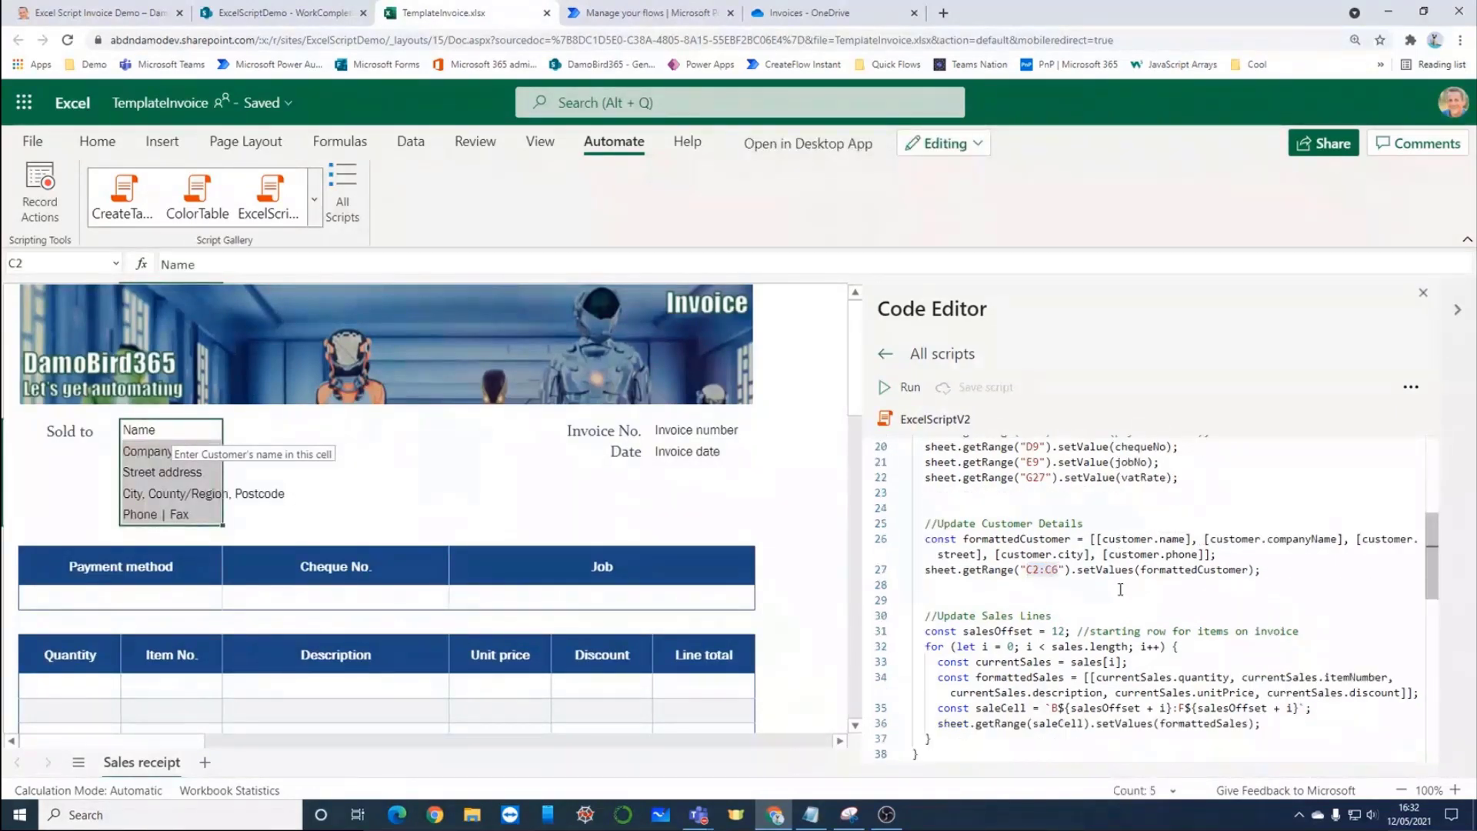
{"action": "scroll", "coordinate": [1009, 590], "scroll_direction": "down", "scroll_amount": 2}
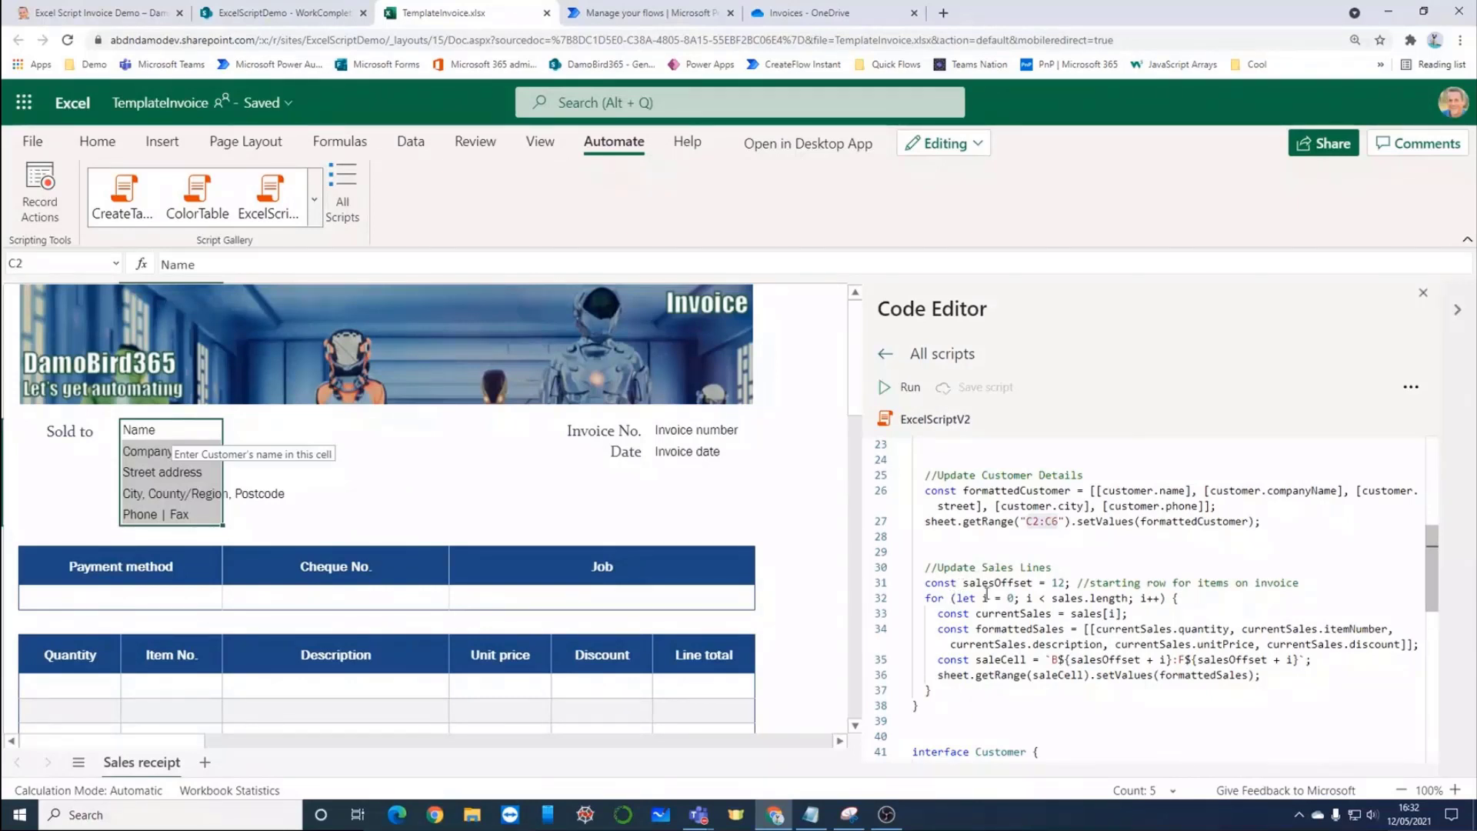
{"action": "scroll", "coordinate": [69, 612], "scroll_direction": "down", "scroll_amount": 1}
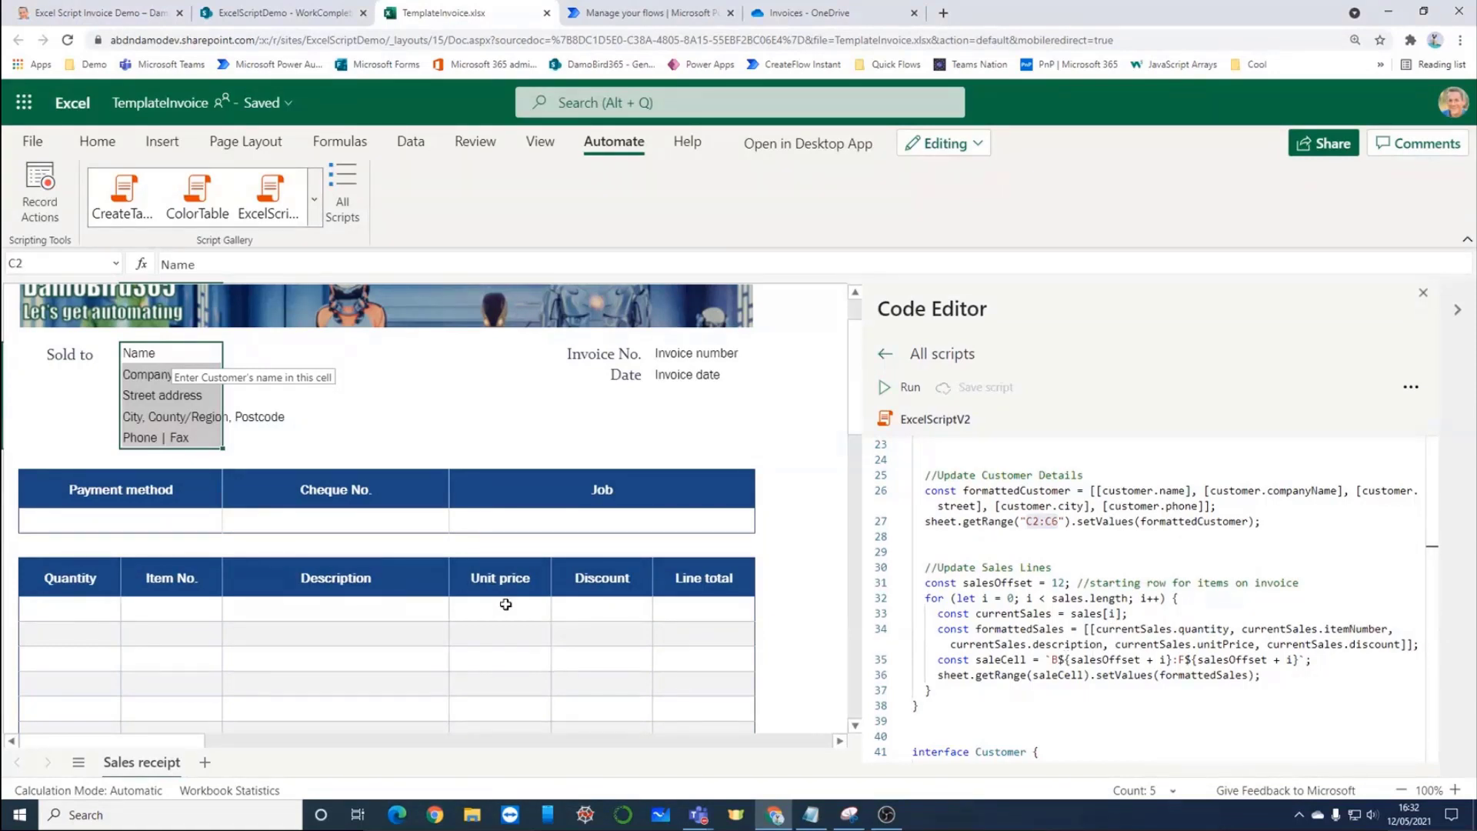
{"action": "scroll", "coordinate": [981, 567], "scroll_direction": "down", "scroll_amount": 5}
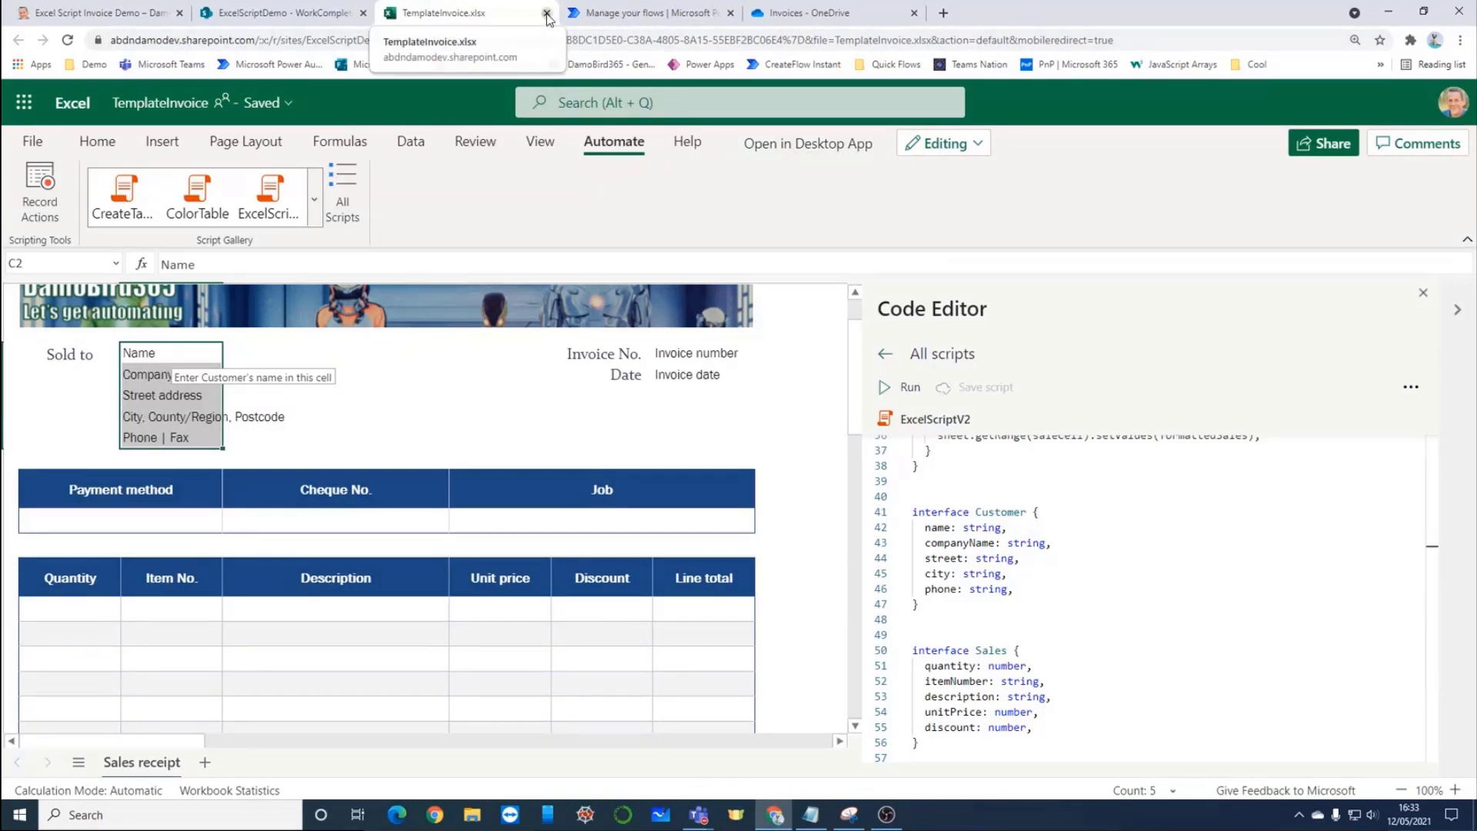
Close TemplateInvoice.xlsx and verify Get Template Invoice uses /Shared Documents/TemplateInvoice.xlsx.
{"action": "left_click", "coordinate": [546, 14]}
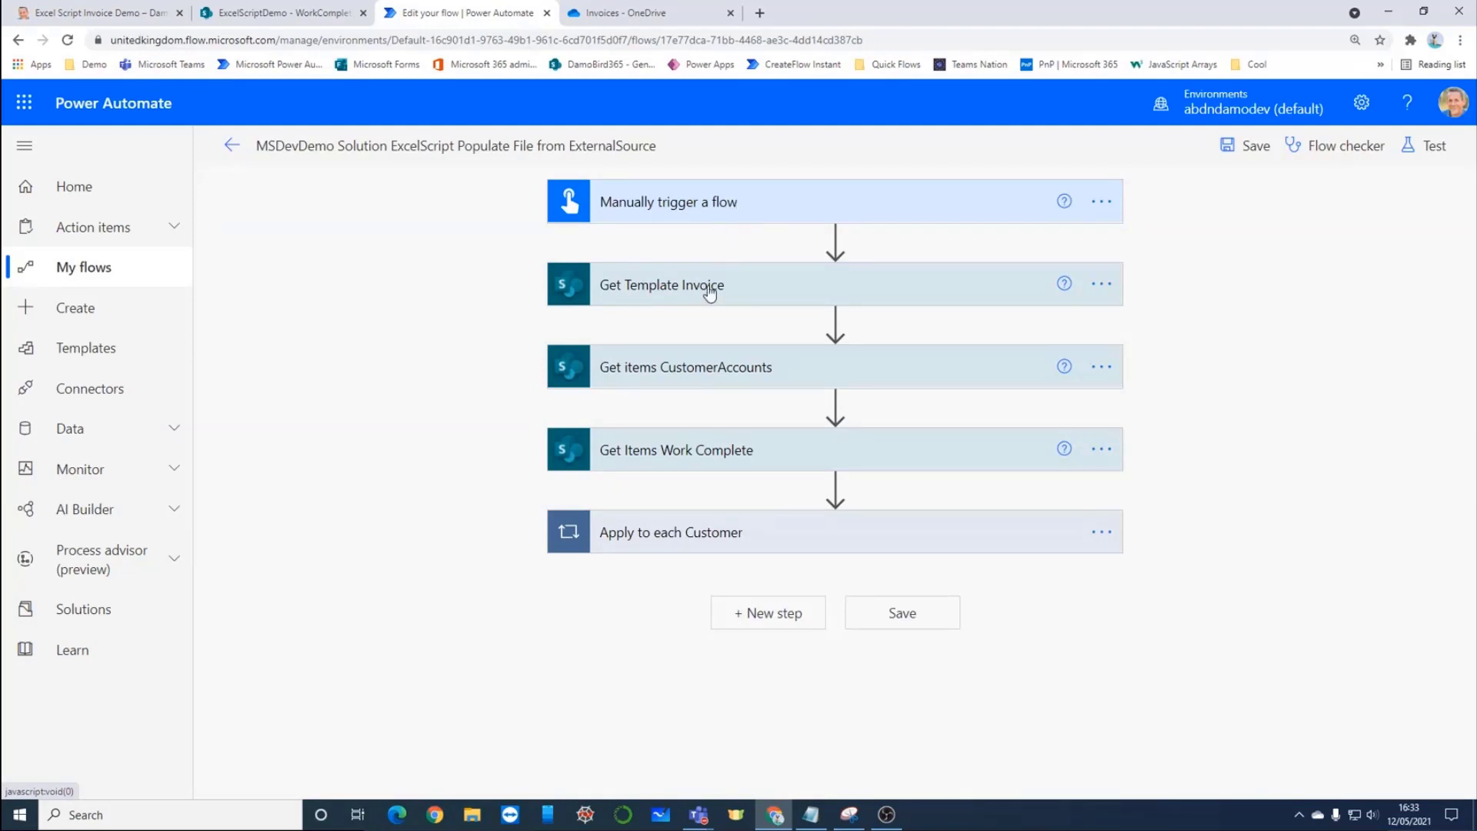
{"action": "left_click", "coordinate": [659, 296]}
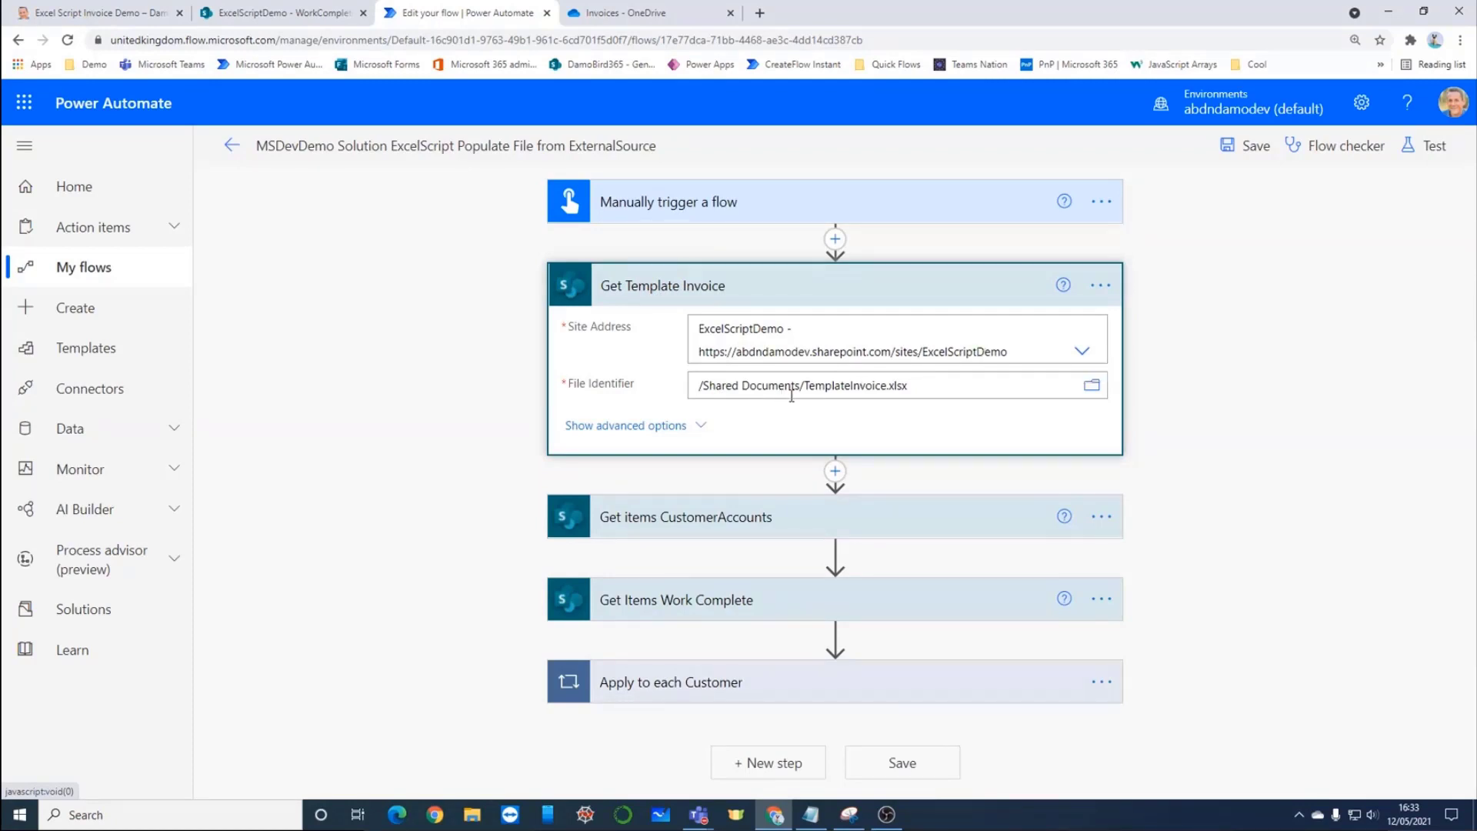
{"action": "left_click", "coordinate": [812, 391]}
{"action": "left_click", "coordinate": [807, 297]}
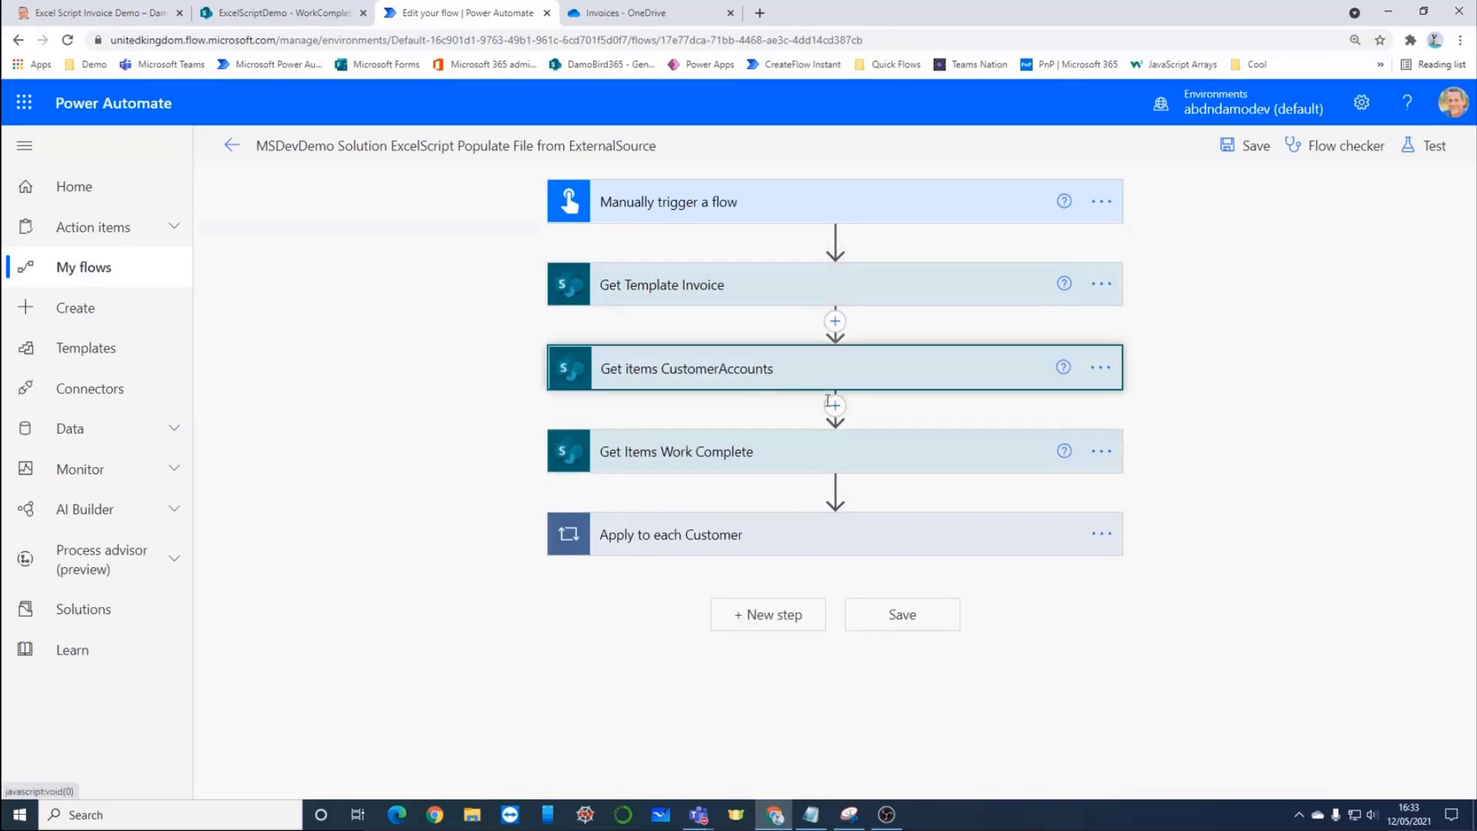
{"action": "left_click", "coordinate": [828, 386]}
{"action": "scroll", "coordinate": [740, 405], "scroll_direction": "down", "scroll_amount": 1}
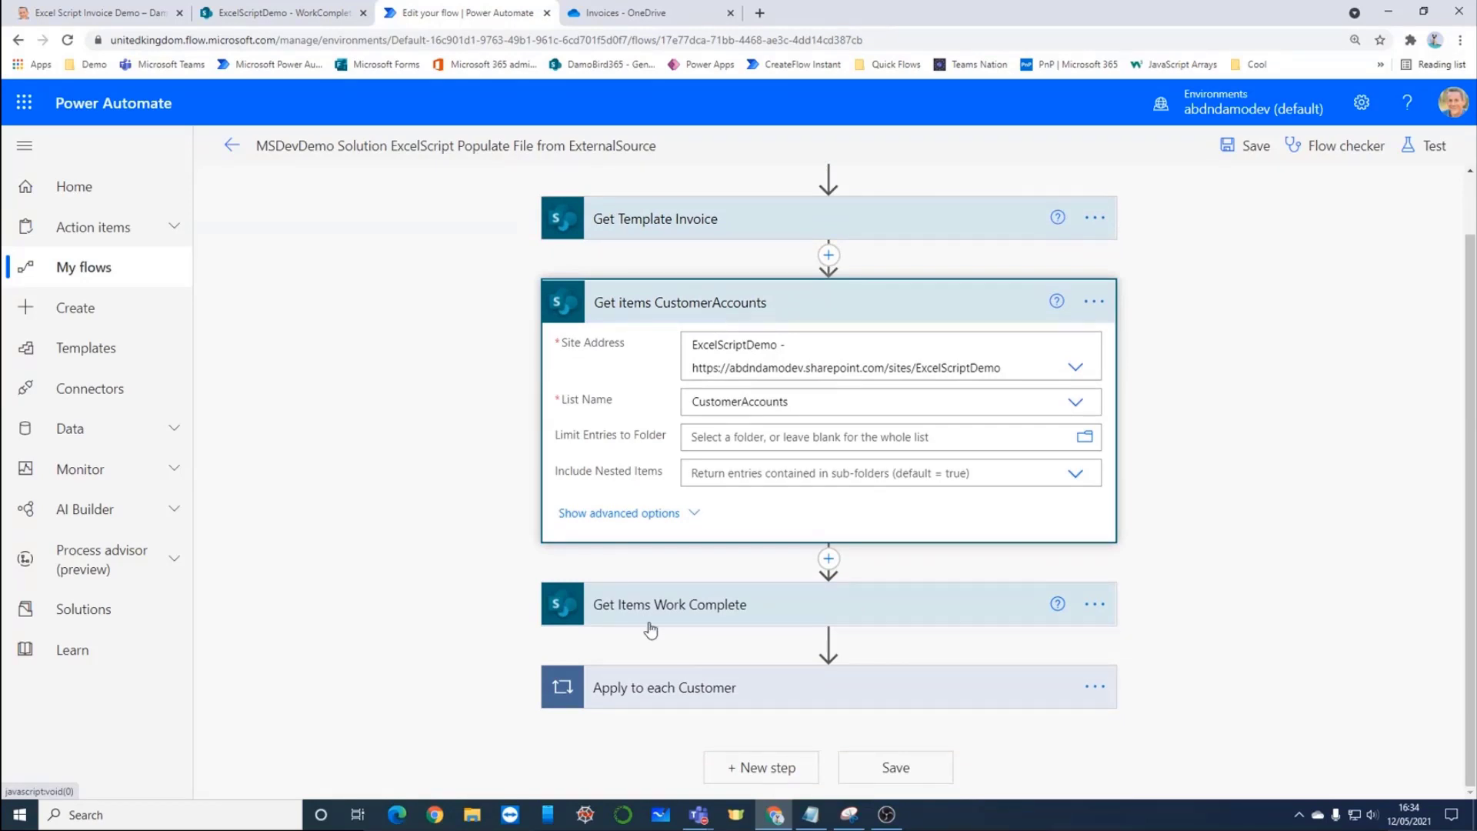
{"action": "left_click", "coordinate": [681, 620]}
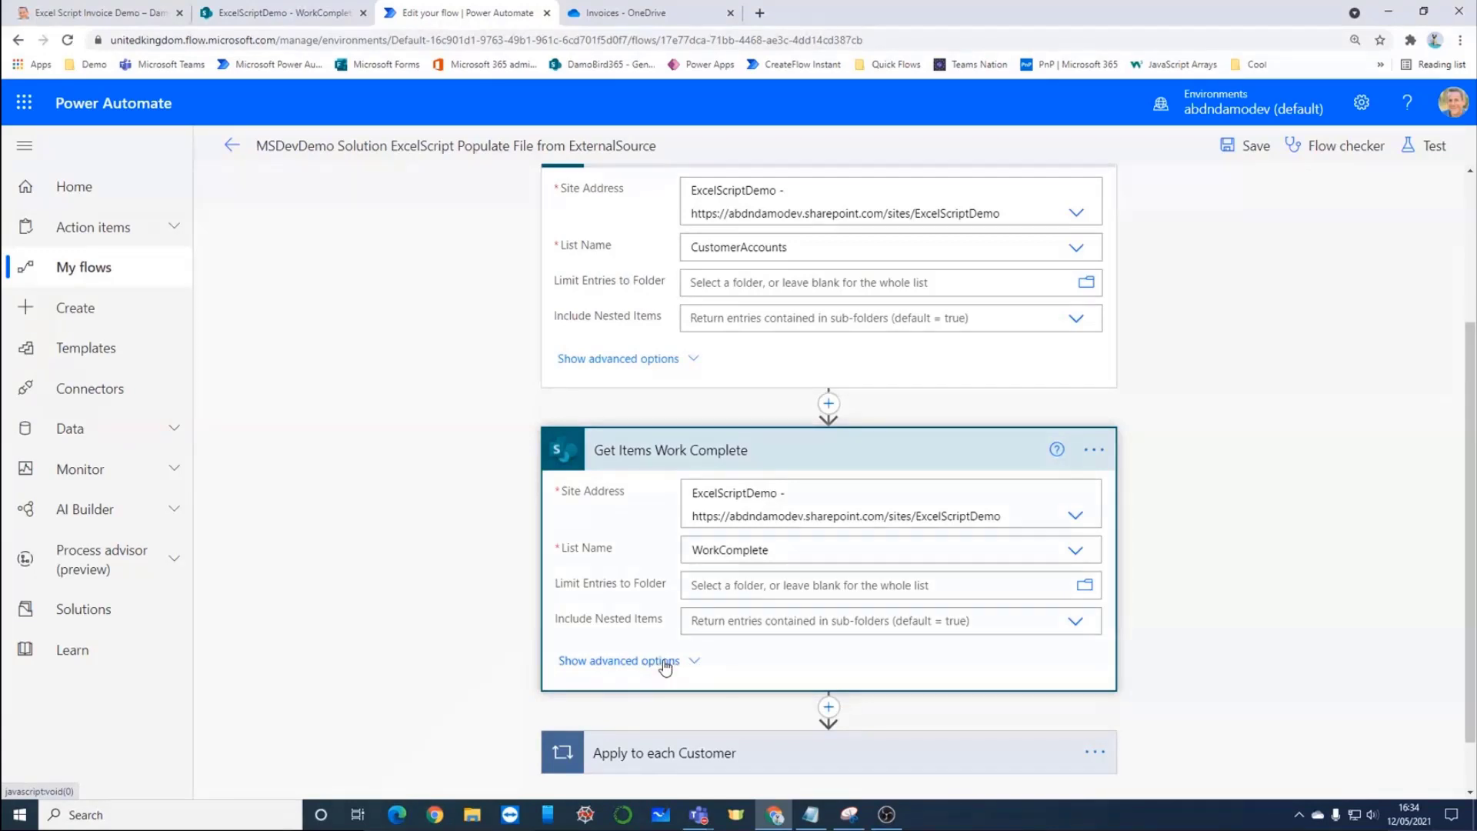
{"action": "left_click", "coordinate": [741, 461]}
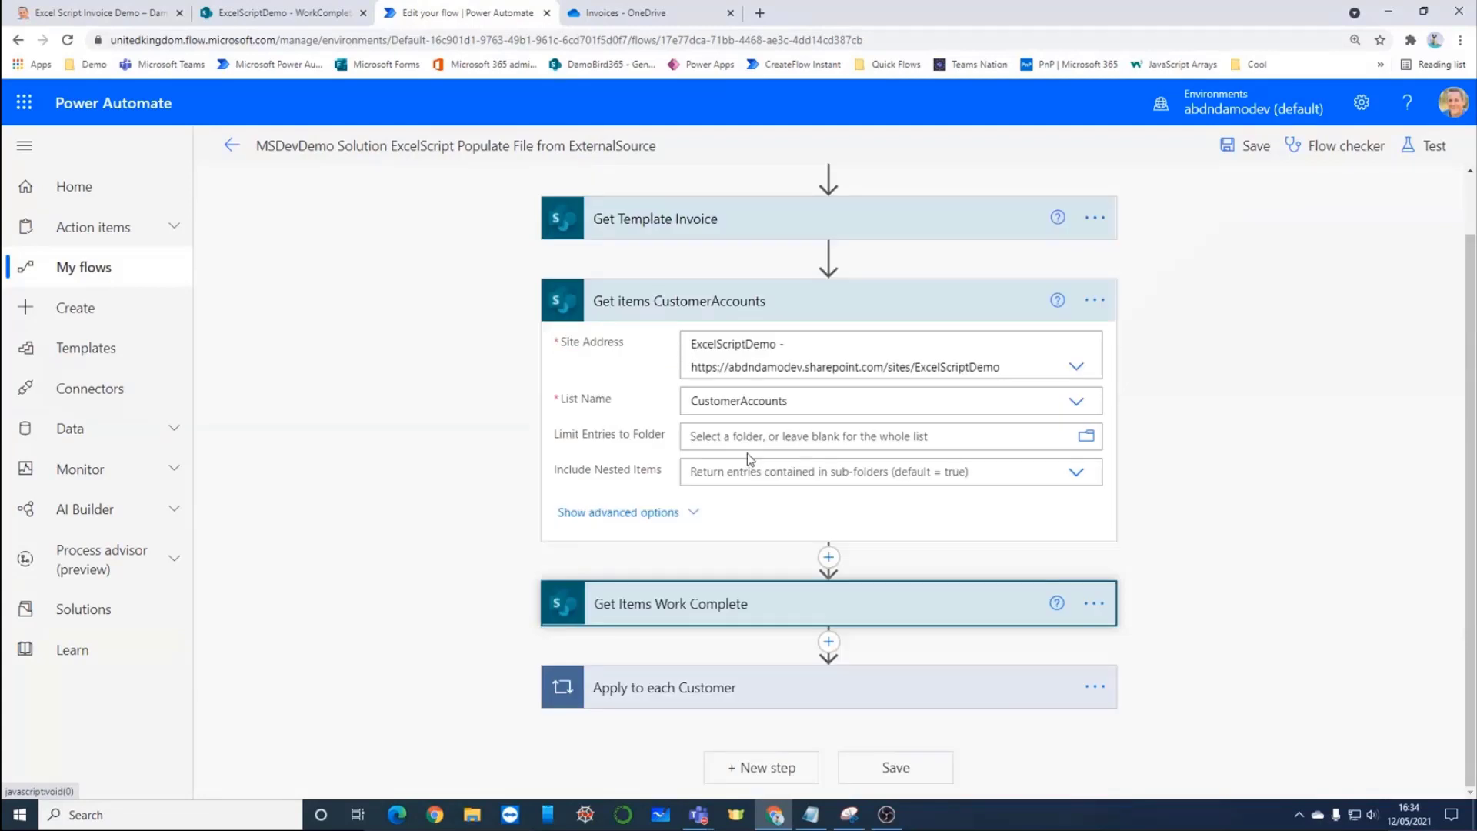
{"action": "left_click", "coordinate": [751, 311]}
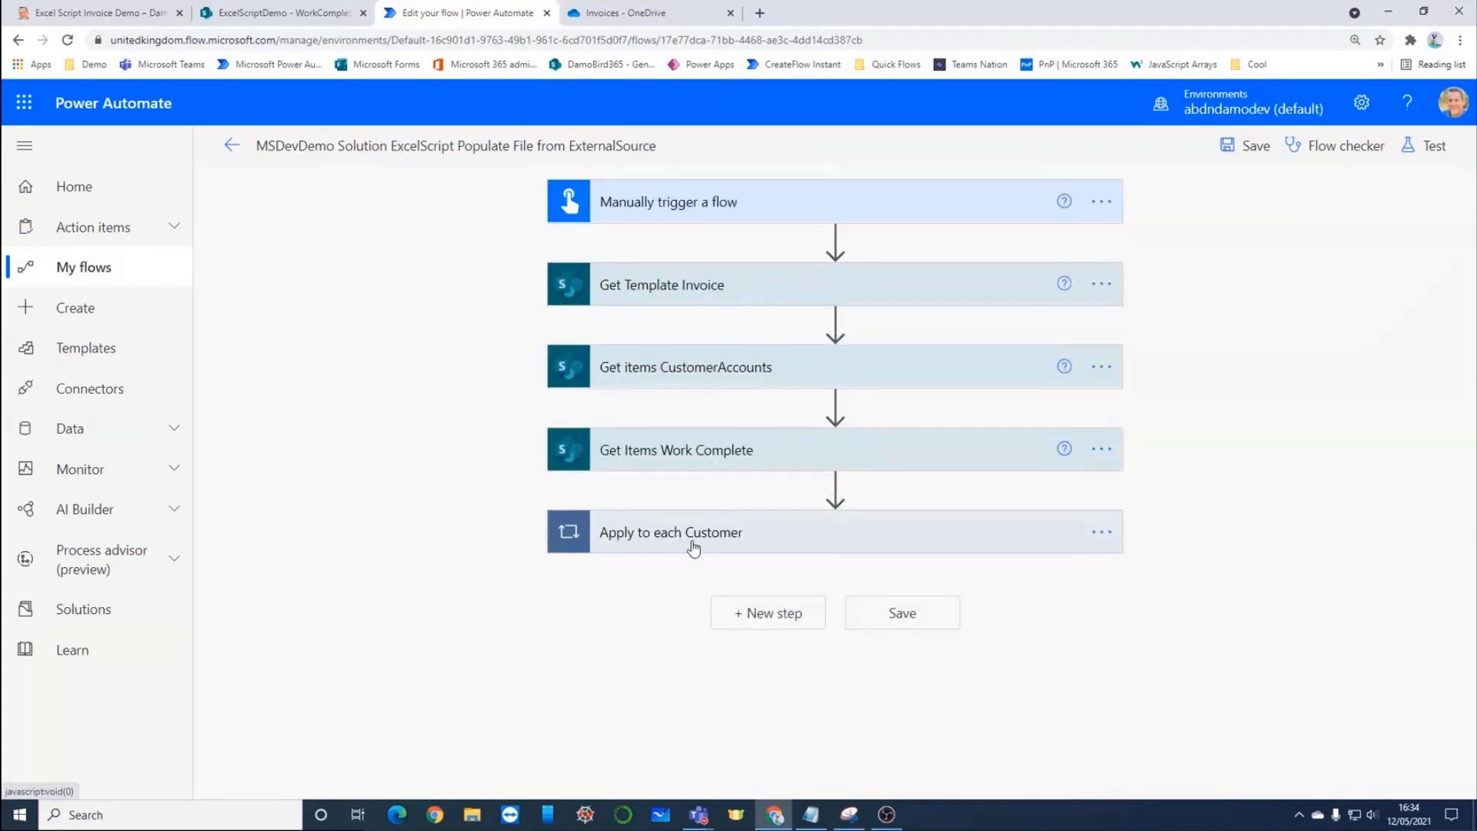
{"action": "left_click", "coordinate": [868, 537]}
Expand Apply to each Customer and its Create file step, which saves CompName-plus-date .xlsx invoices to /Shared Documents/Invoices.
{"action": "scroll", "coordinate": [1177, 496], "scroll_direction": "down", "scroll_amount": 4}
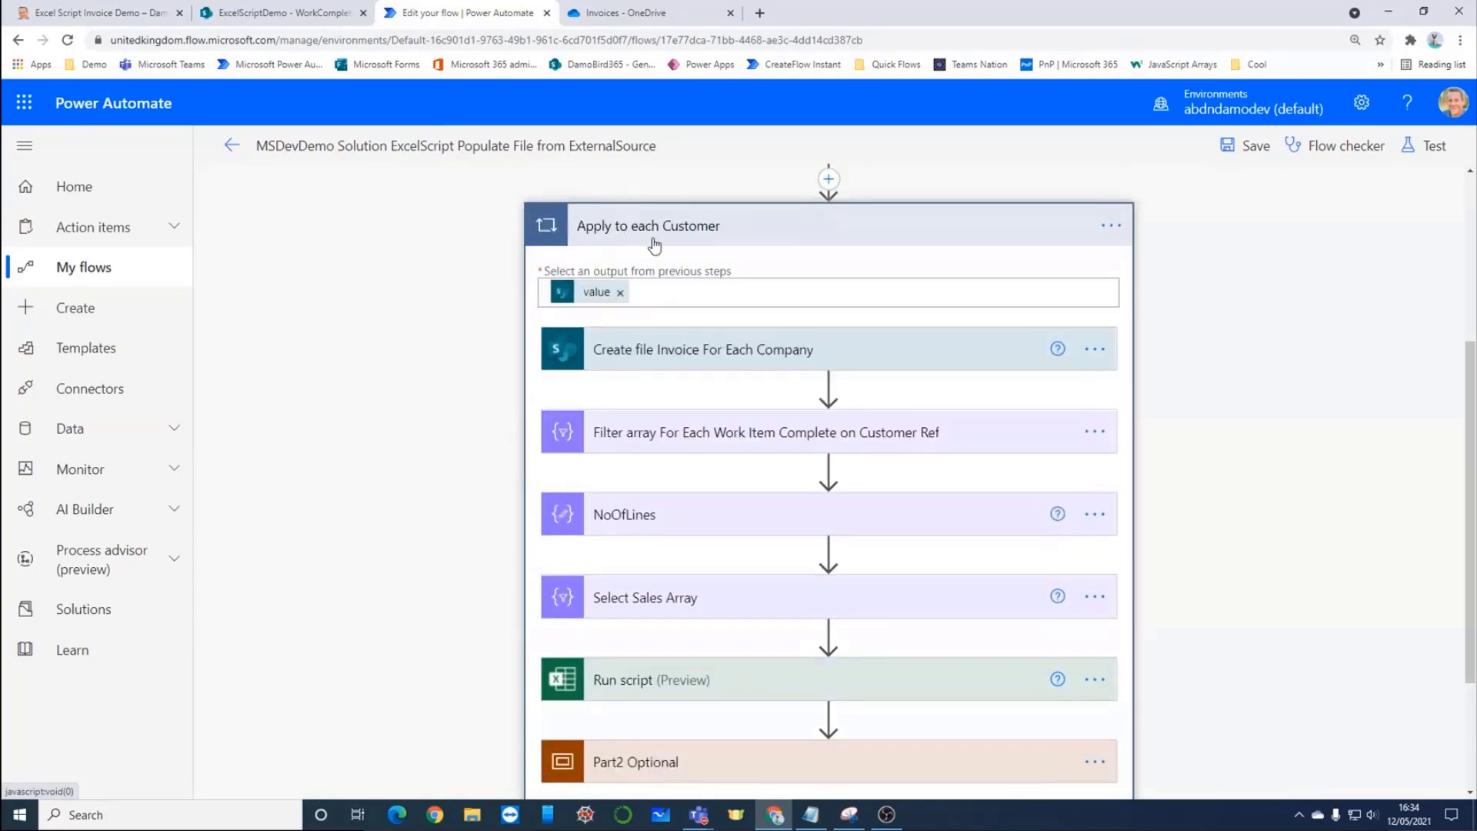
{"action": "scroll", "coordinate": [654, 245], "scroll_direction": "up", "scroll_amount": 2}
{"action": "scroll", "coordinate": [652, 245], "scroll_direction": "up", "scroll_amount": 1}
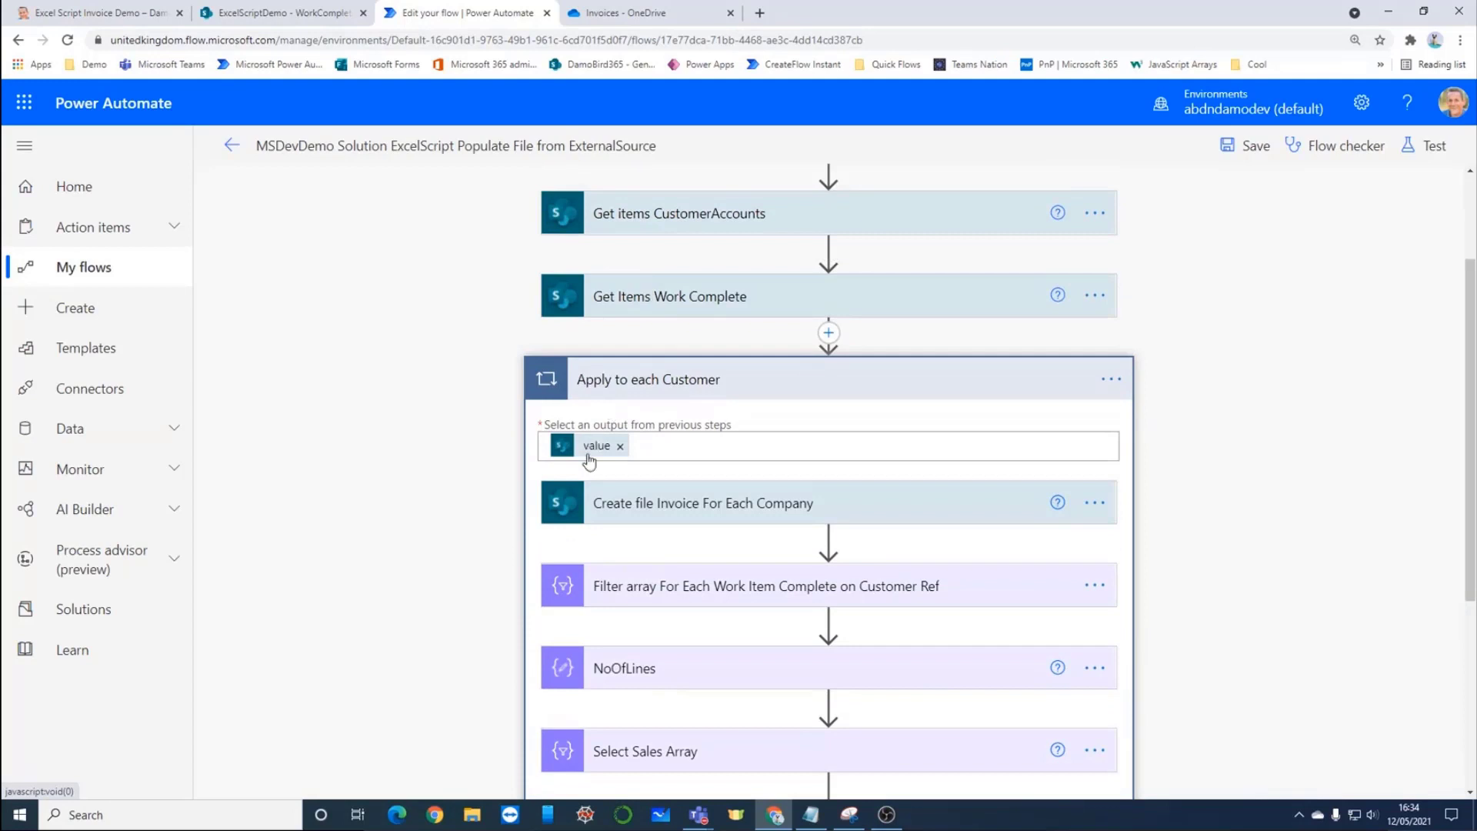
{"action": "scroll", "coordinate": [654, 238], "scroll_direction": "up", "scroll_amount": 1}
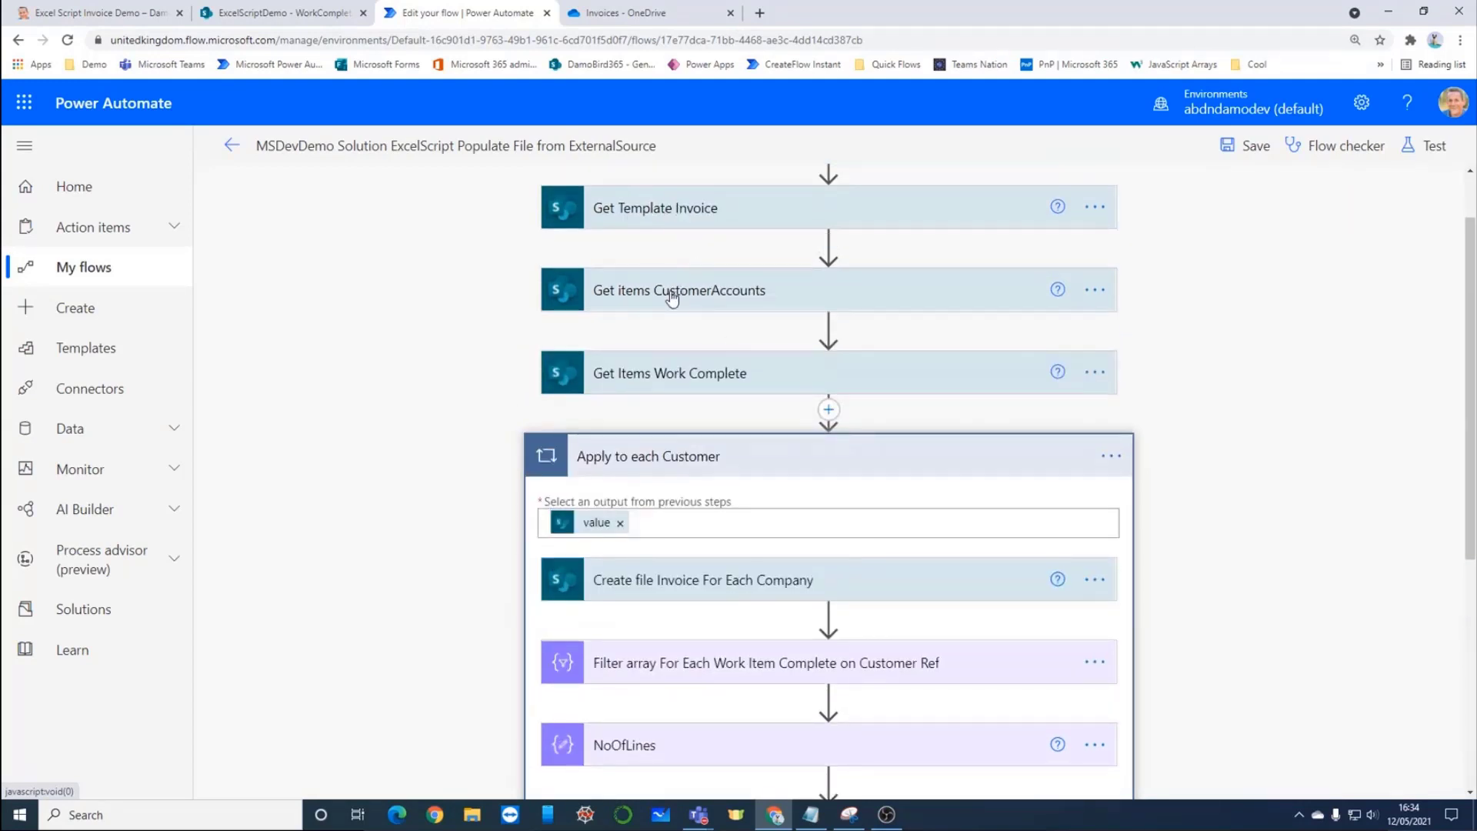
{"action": "mouse_move", "coordinate": [580, 531]}
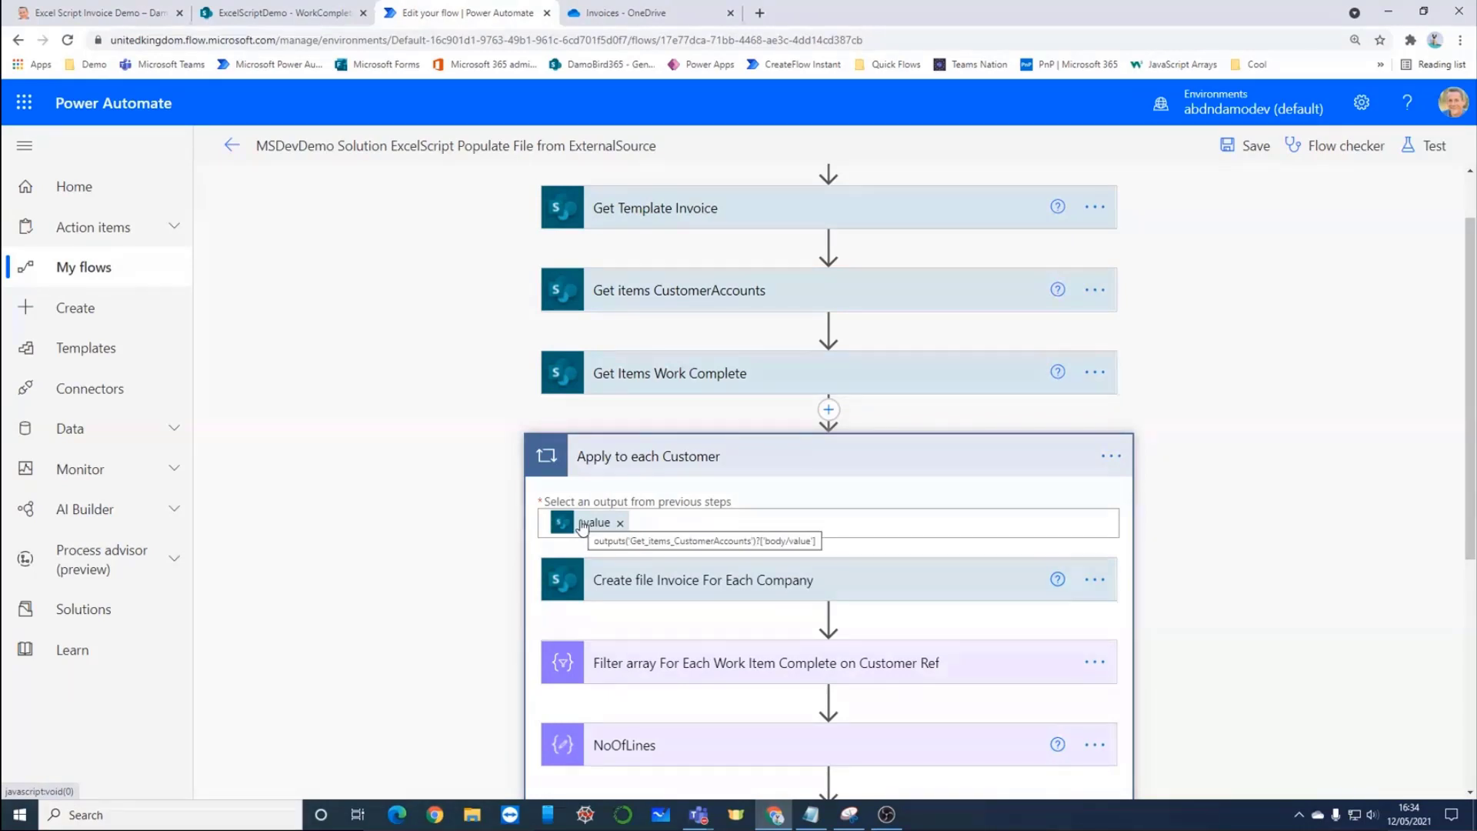
{"action": "scroll", "coordinate": [752, 610], "scroll_direction": "down", "scroll_amount": 3}
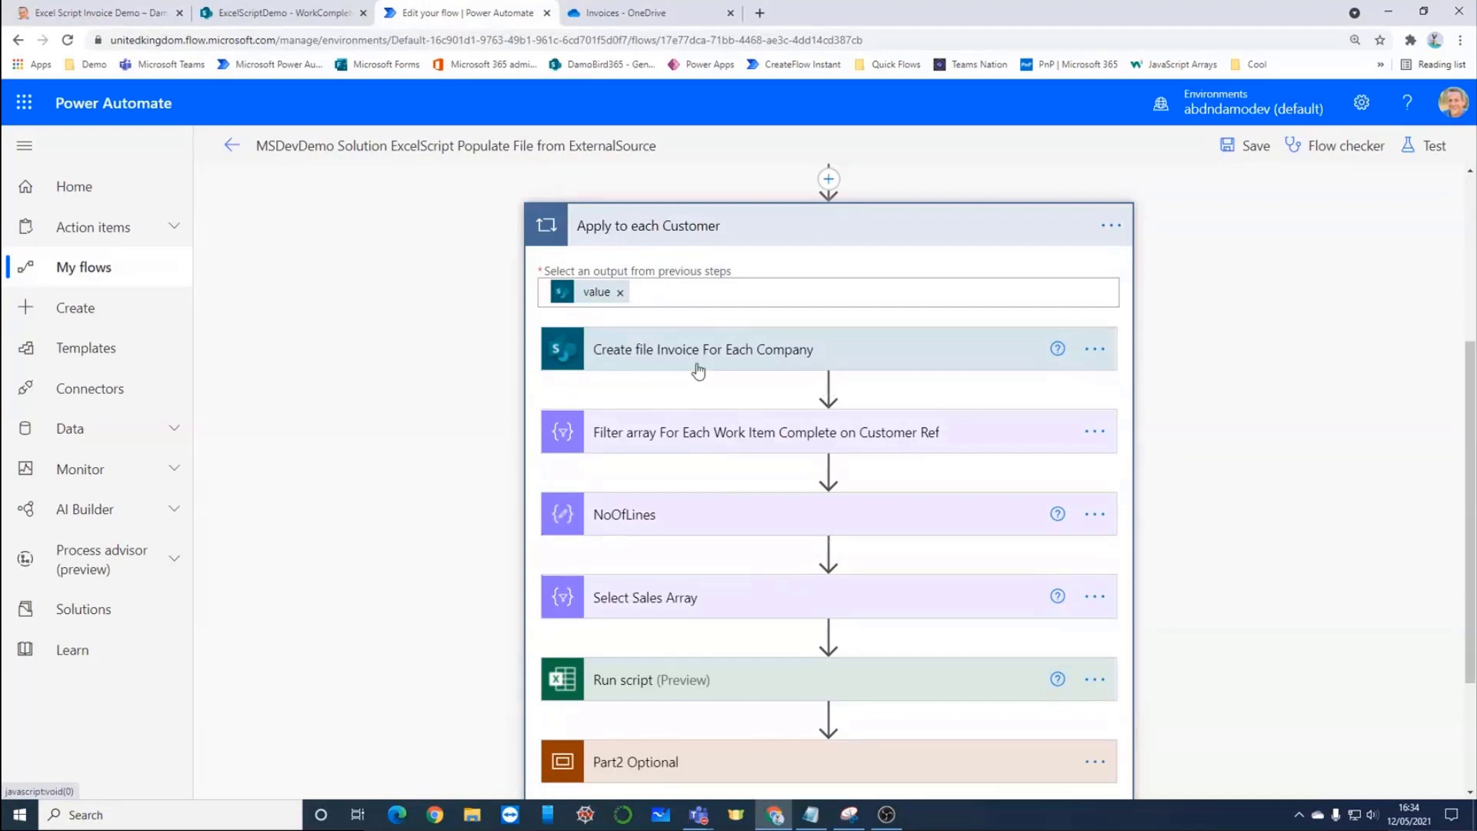
{"action": "left_click", "coordinate": [698, 366]}
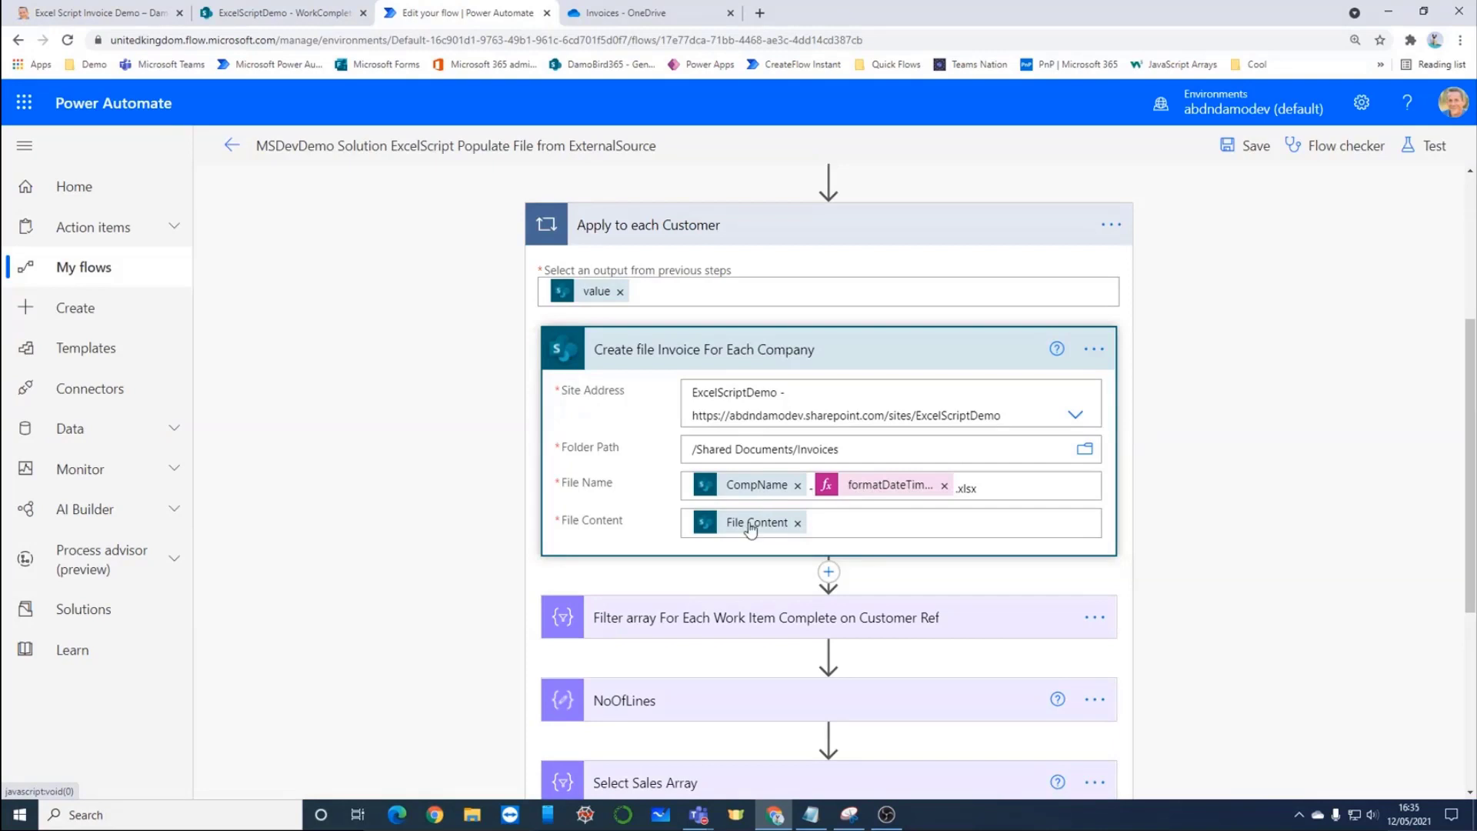
{"action": "scroll", "coordinate": [750, 528], "scroll_direction": "up", "scroll_amount": 5}
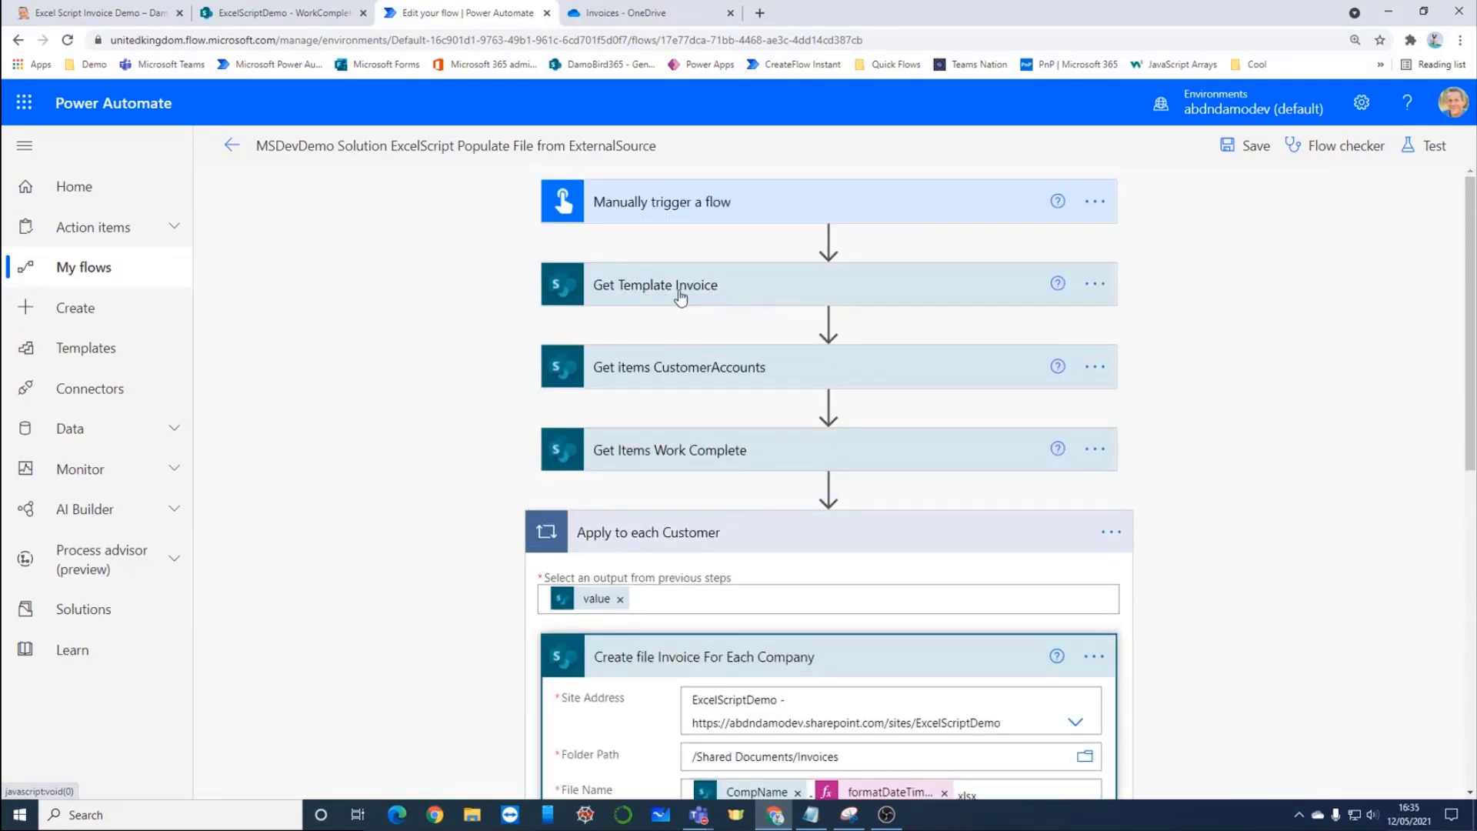
{"action": "scroll", "coordinate": [681, 299], "scroll_direction": "down", "scroll_amount": 3}
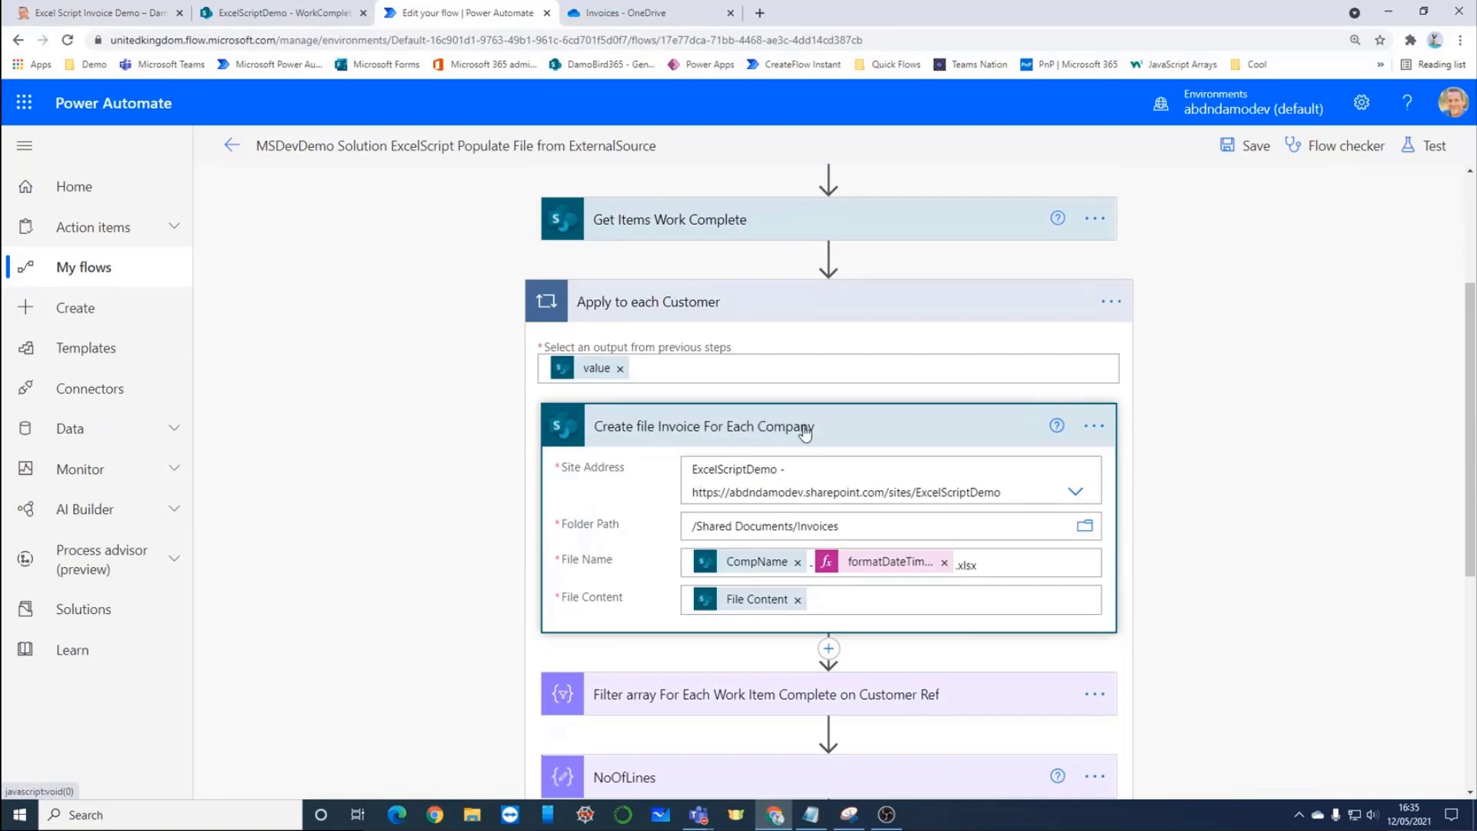
{"action": "scroll", "coordinate": [762, 427], "scroll_direction": "up", "scroll_amount": 3}
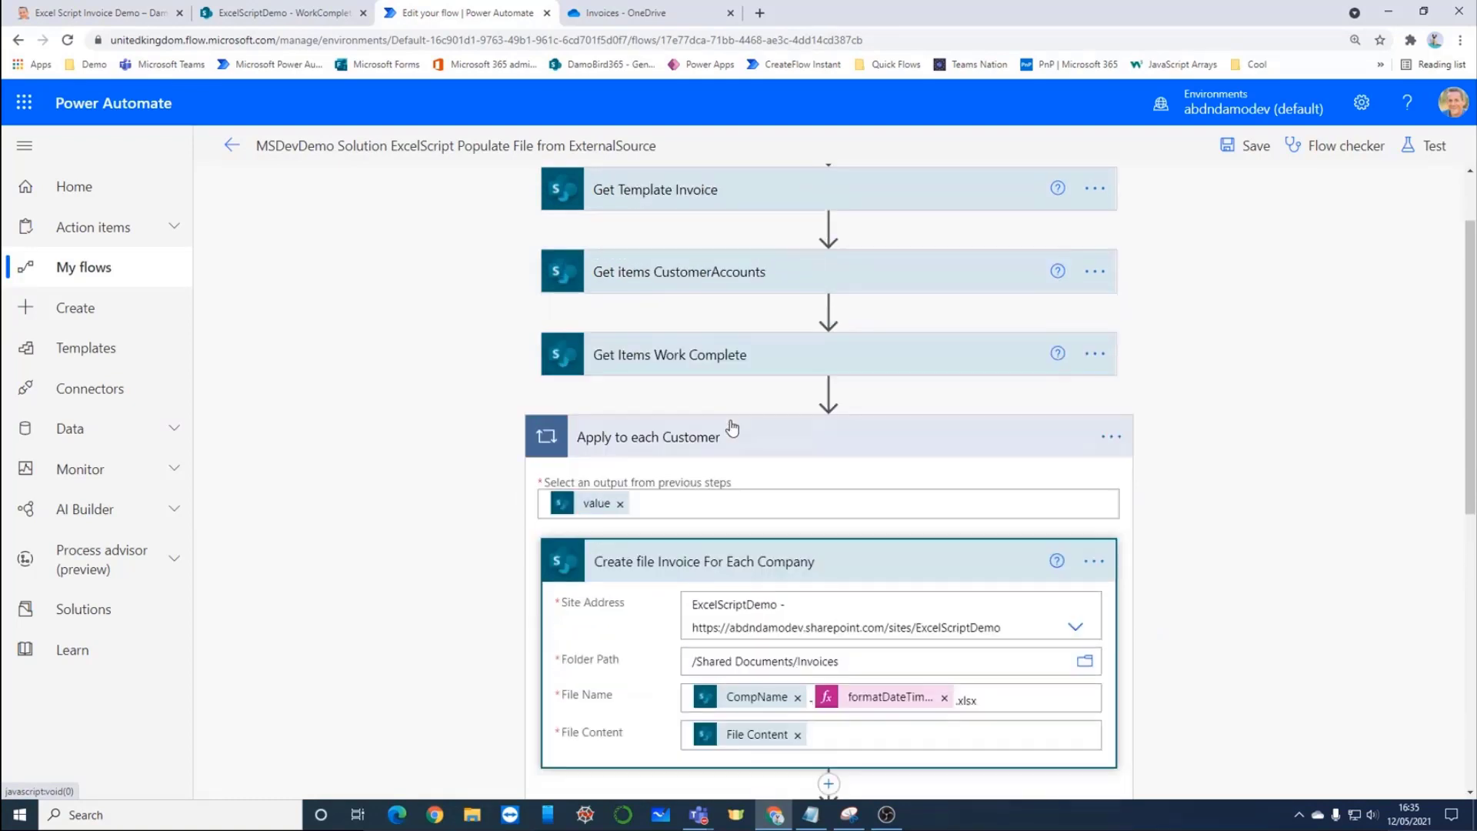
{"action": "scroll", "coordinate": [707, 389], "scroll_direction": "down", "scroll_amount": 7}
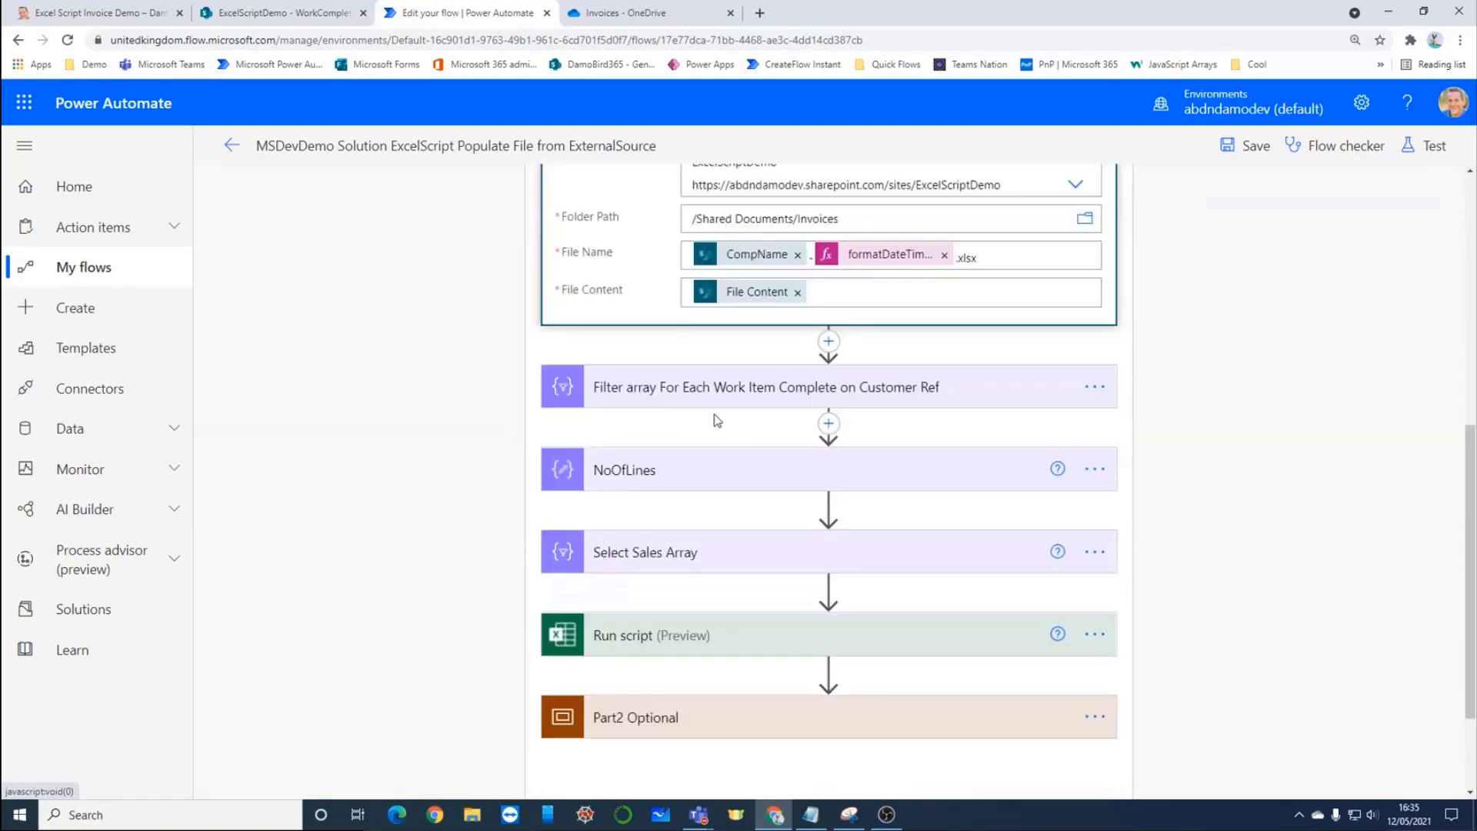
Expand Filter array and inspect its condition: work item CustomerRef equals the current customer's CustomerRef.
{"action": "left_click", "coordinate": [712, 387]}
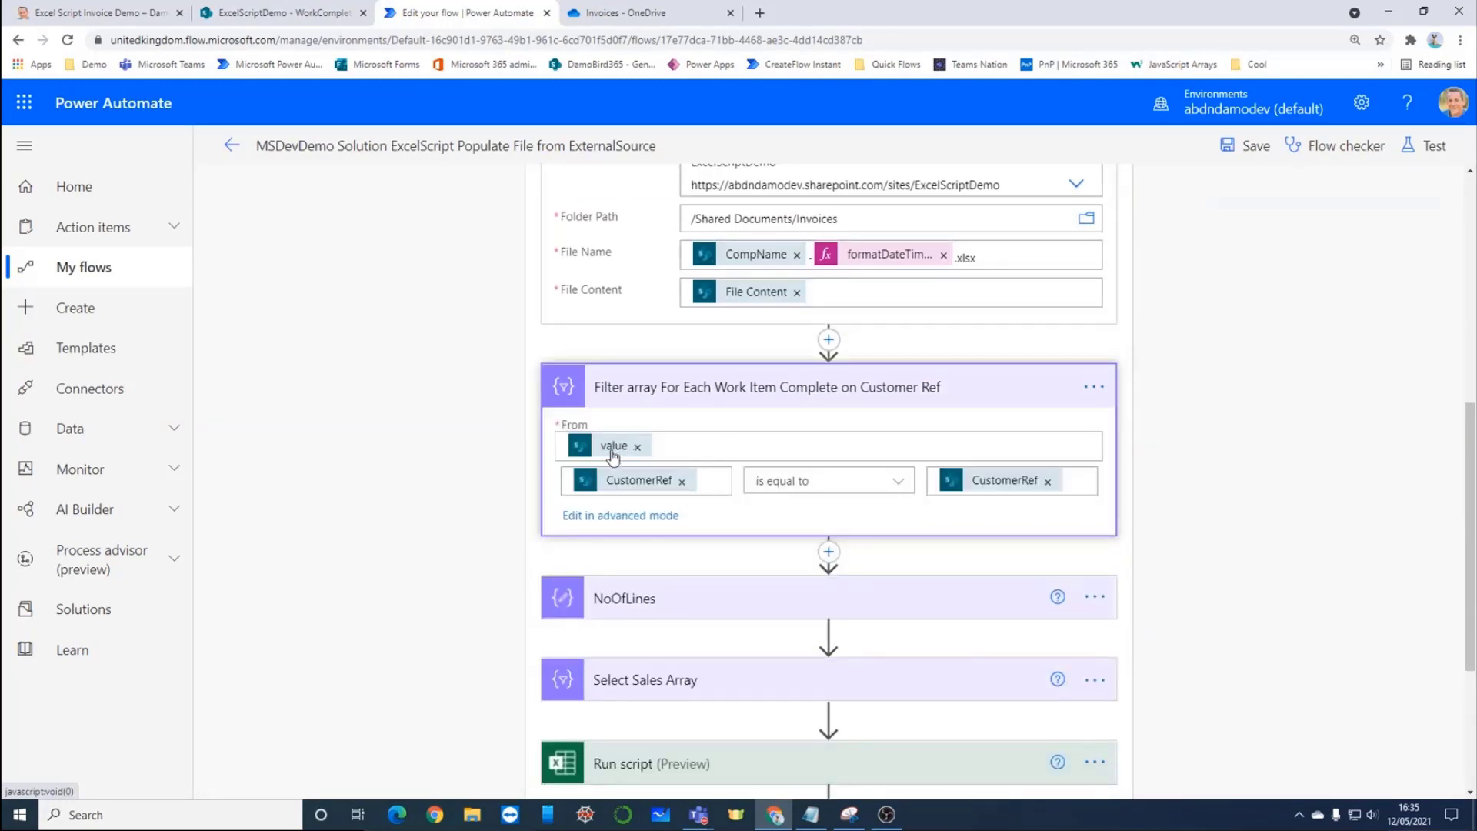
{"action": "mouse_move", "coordinate": [614, 456]}
{"action": "scroll", "coordinate": [613, 456], "scroll_direction": "up", "scroll_amount": 5}
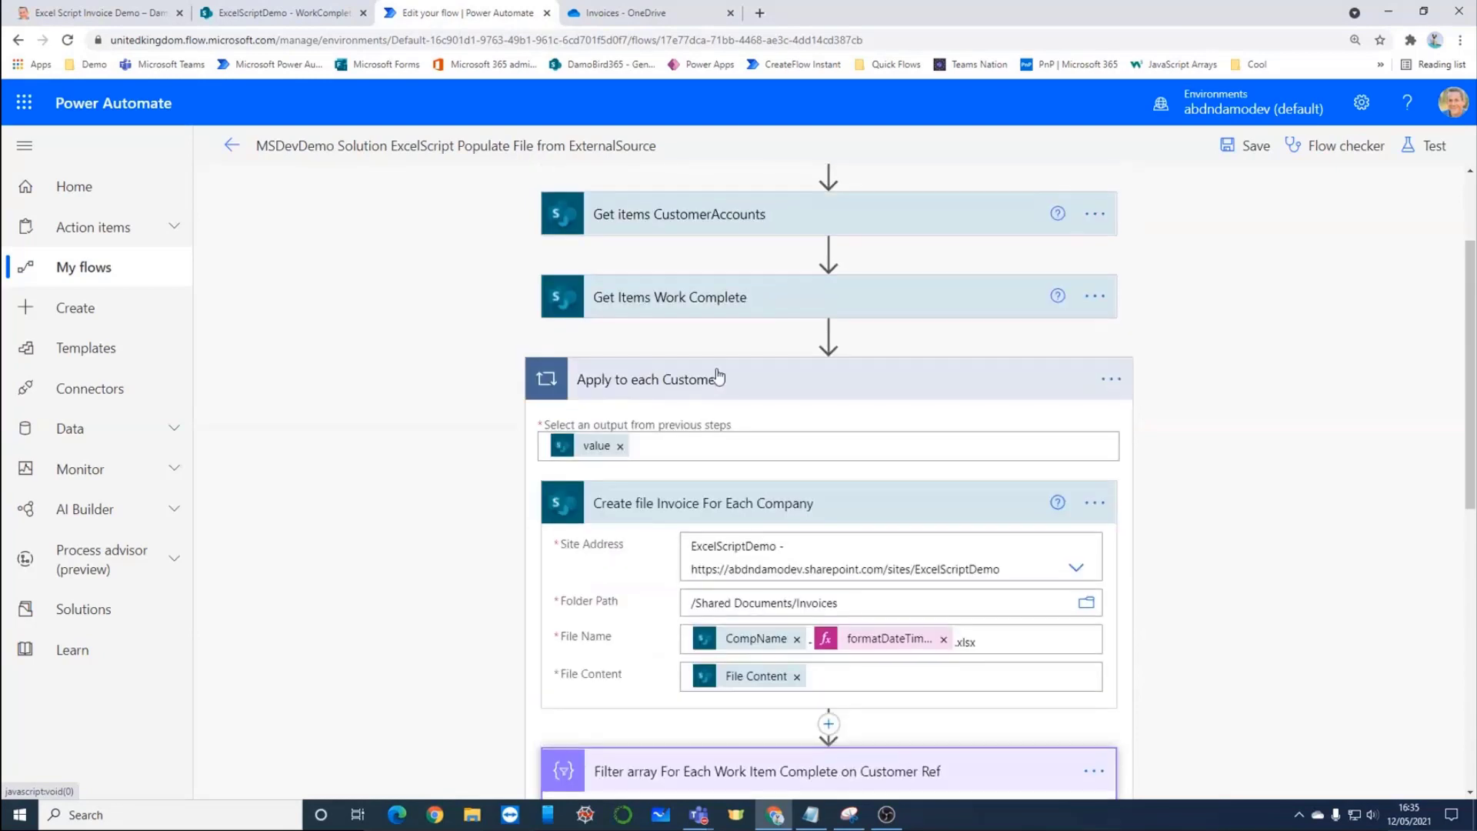
{"action": "scroll", "coordinate": [744, 324], "scroll_direction": "down", "scroll_amount": 6}
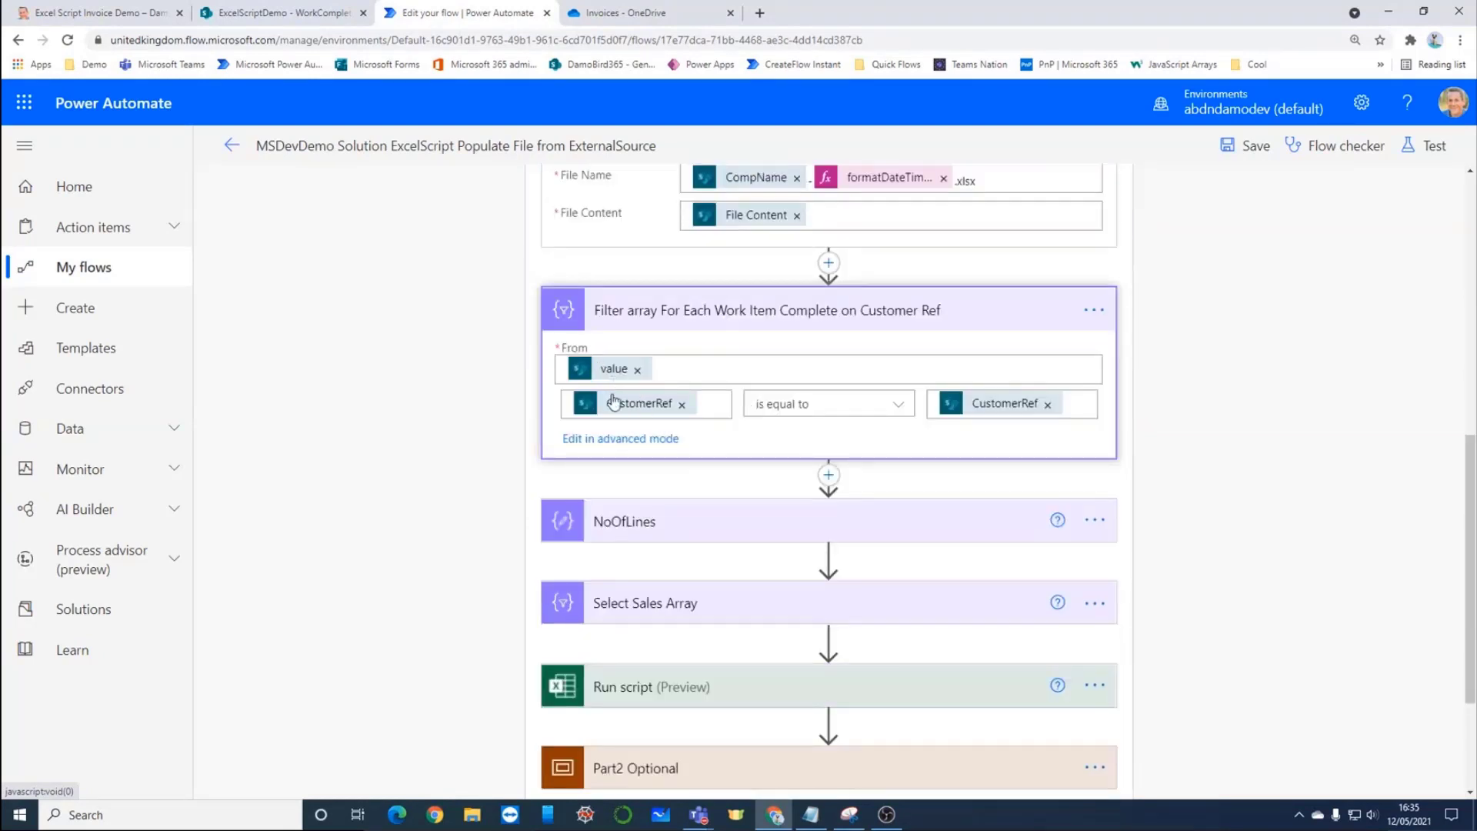
{"action": "mouse_move", "coordinate": [628, 408]}
{"action": "mouse_move", "coordinate": [1002, 412]}
Check NoOfLines, then expand Select Sales Array mapping quantity, itemNumber, description, unitPrice and discount.
{"action": "left_click", "coordinate": [755, 315]}
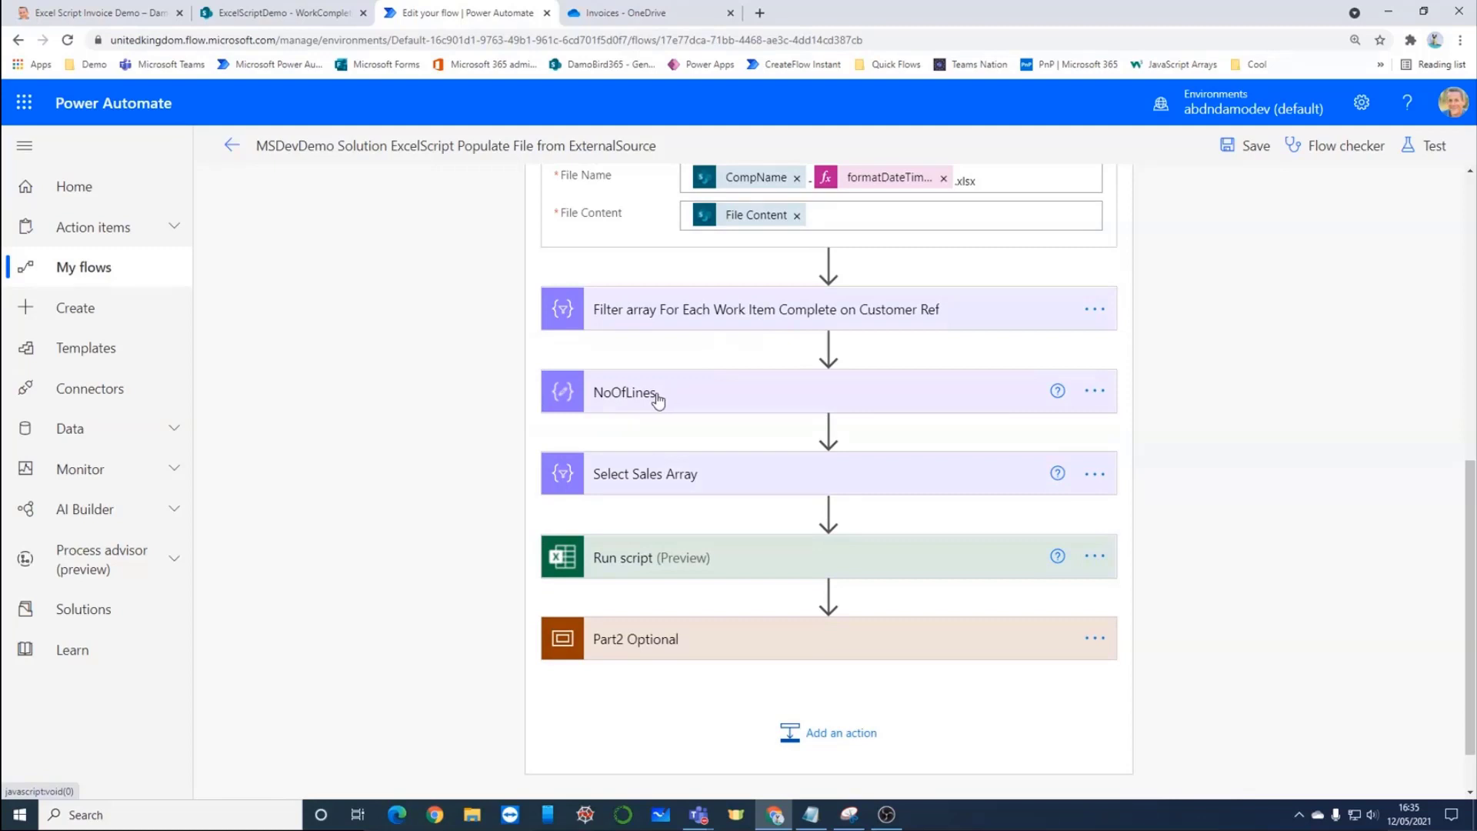
{"action": "left_click", "coordinate": [684, 397]}
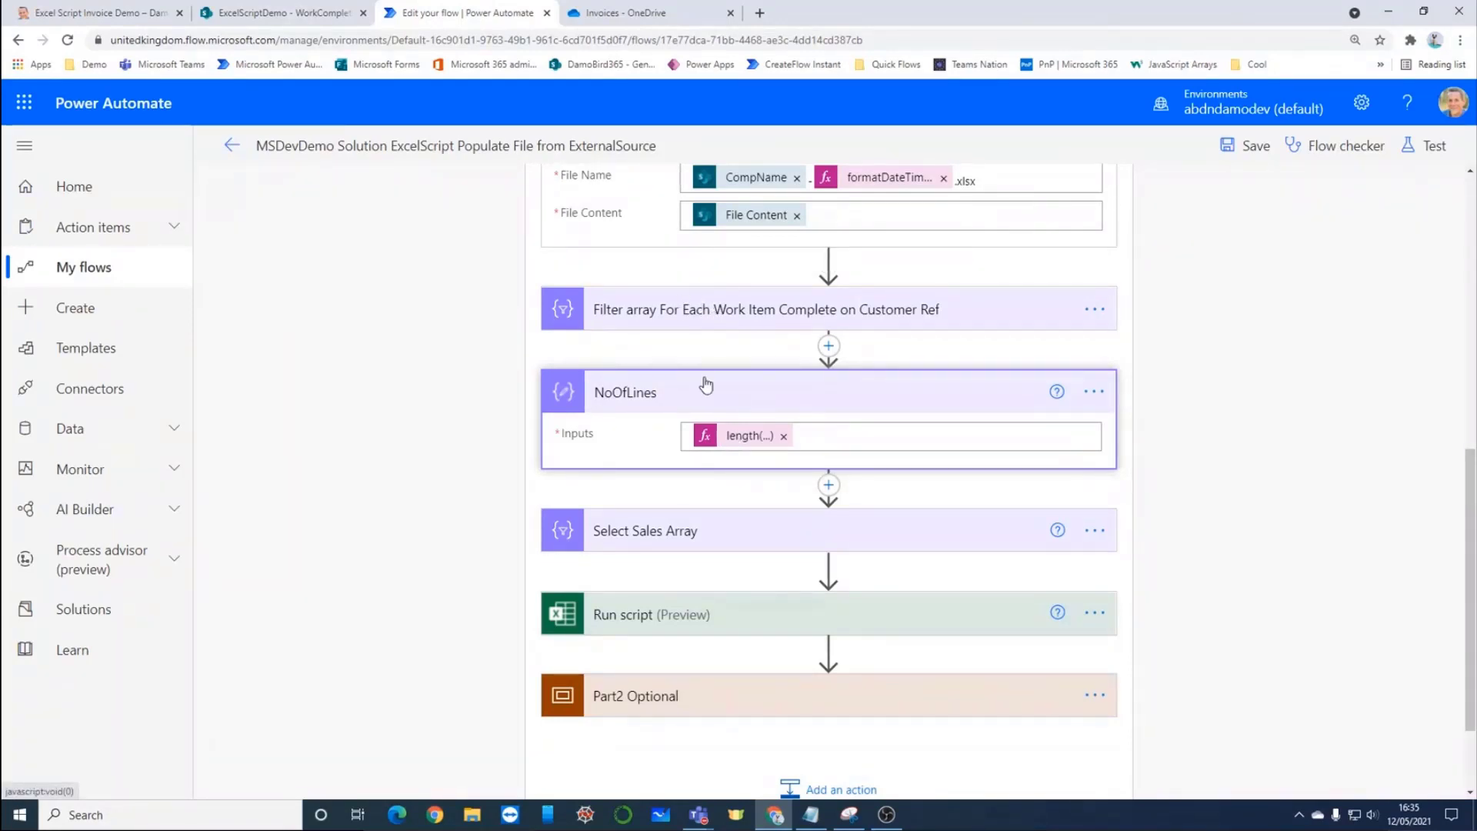
{"action": "left_click", "coordinate": [729, 395]}
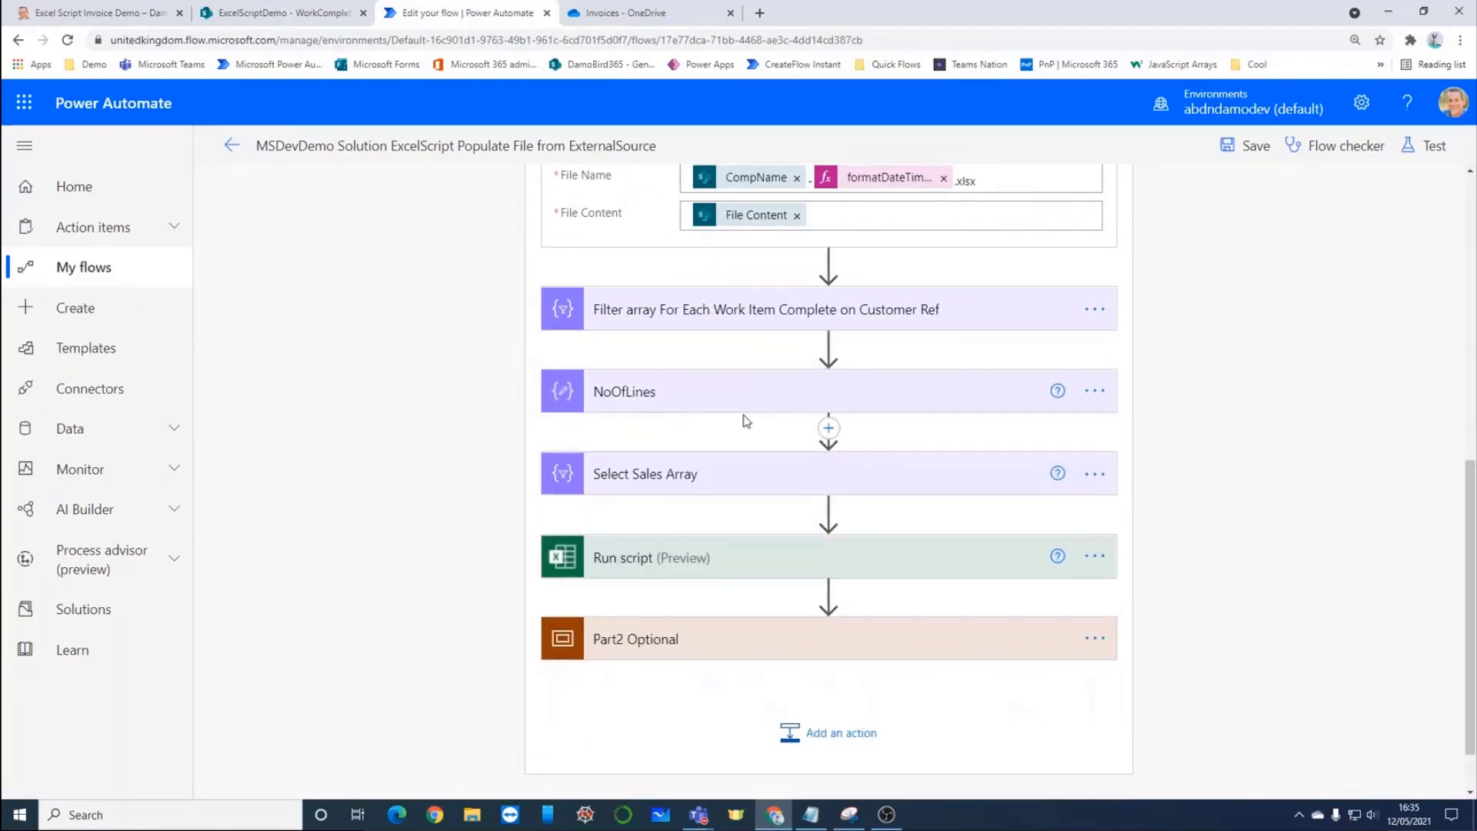
{"action": "left_click", "coordinate": [730, 476]}
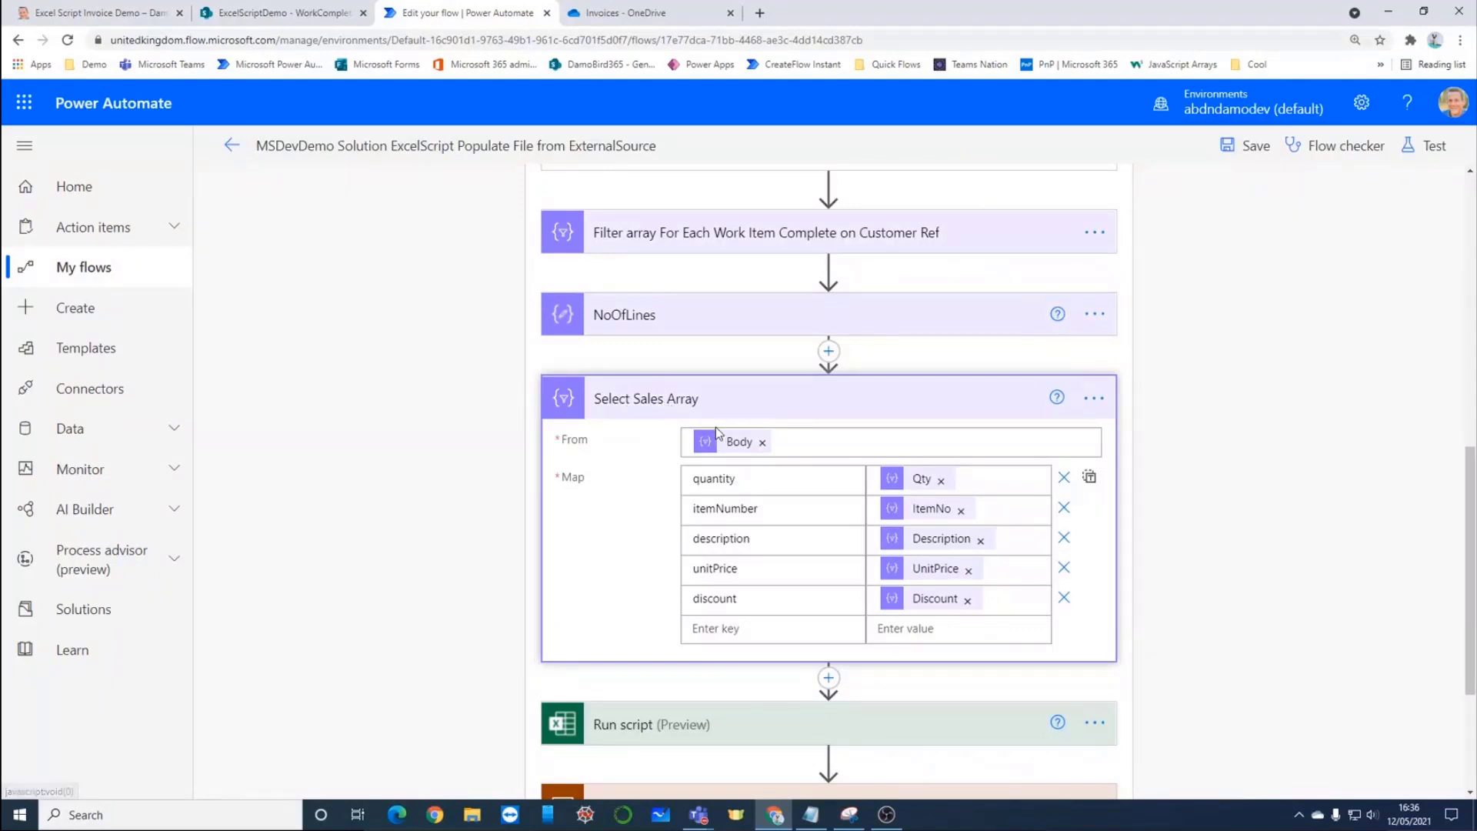
{"action": "mouse_move", "coordinate": [713, 445]}
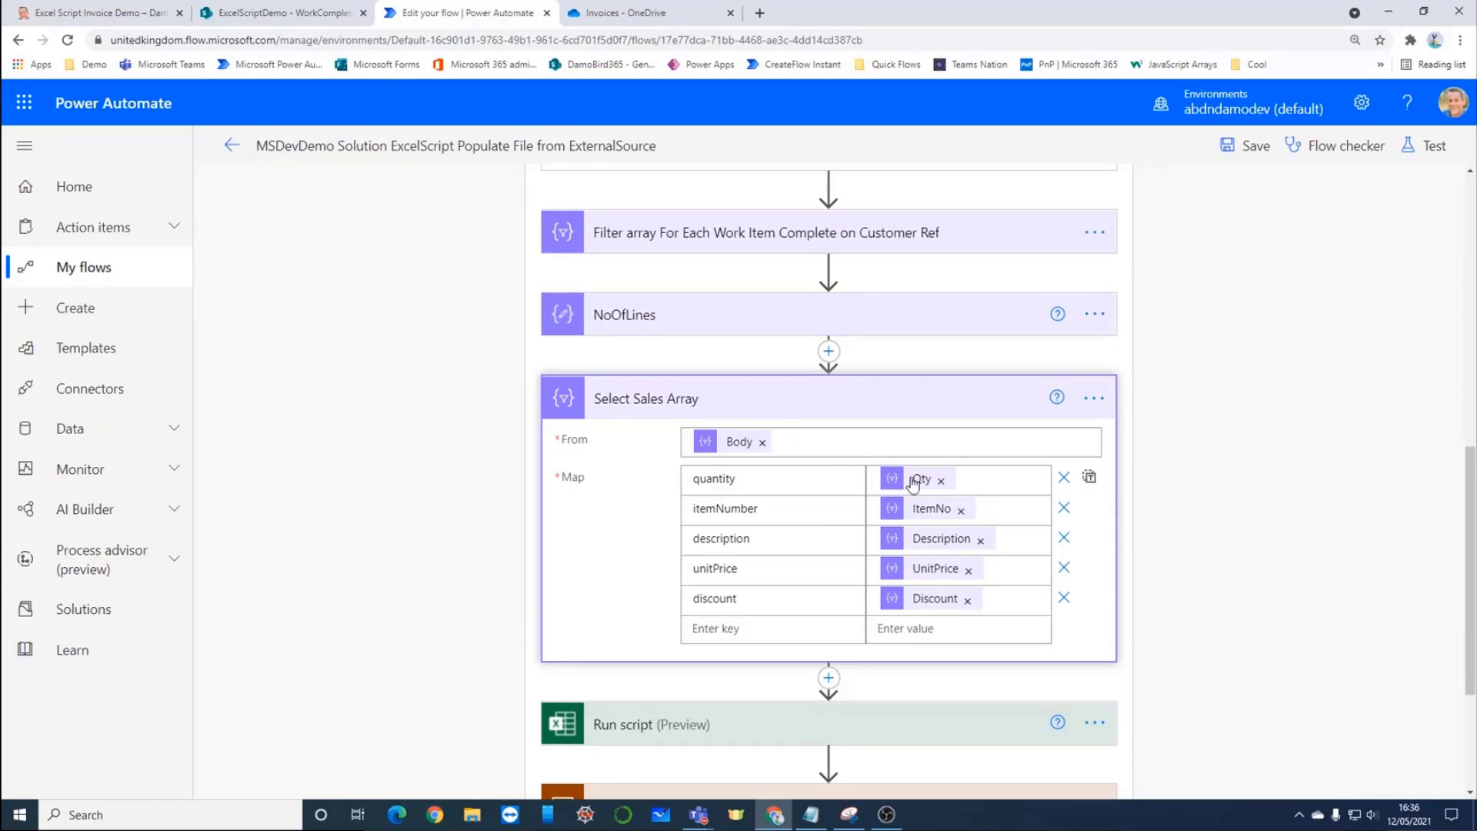
{"action": "left_click", "coordinate": [772, 404]}
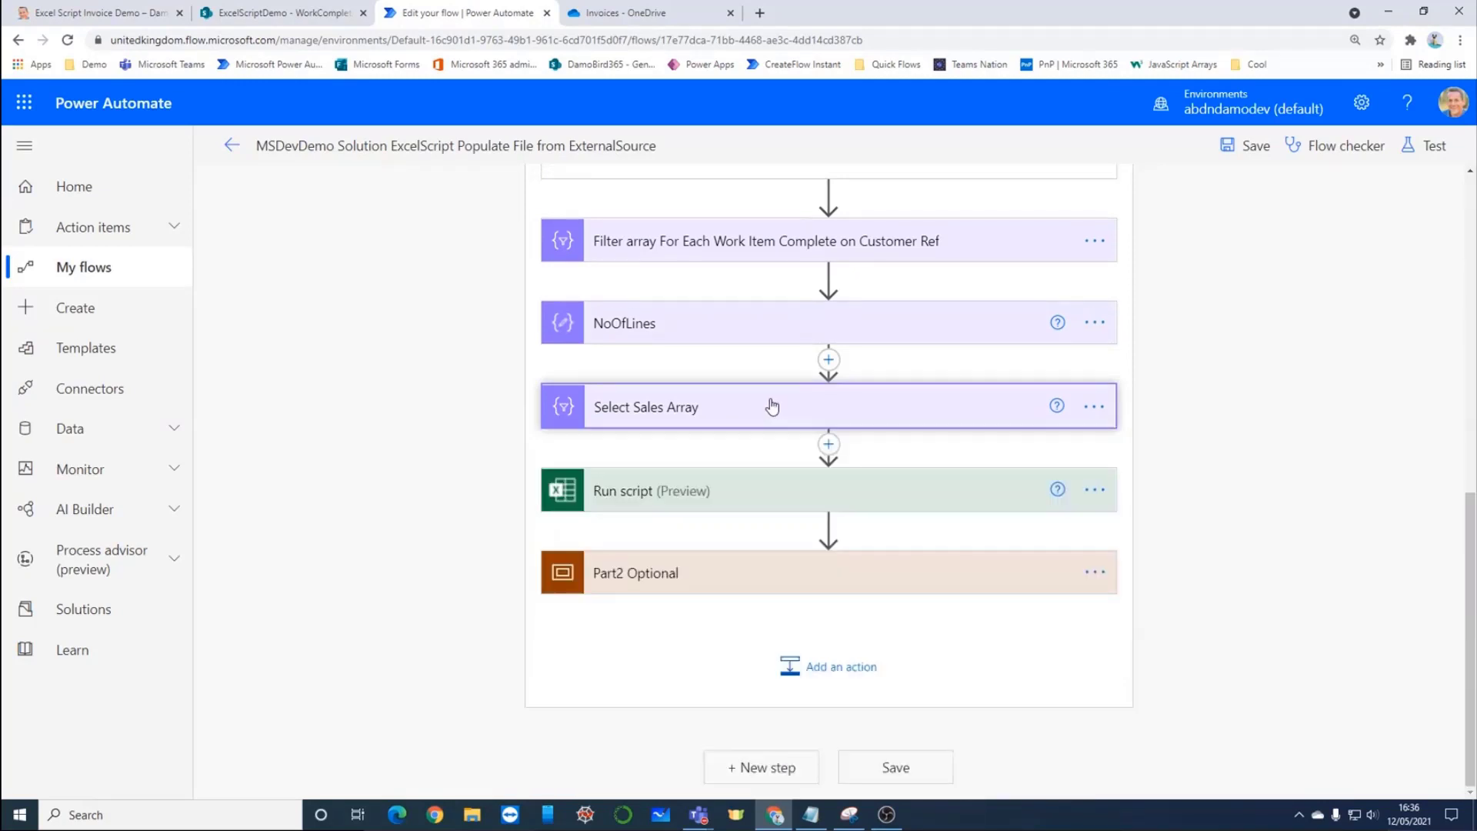
{"action": "left_click", "coordinate": [720, 495]}
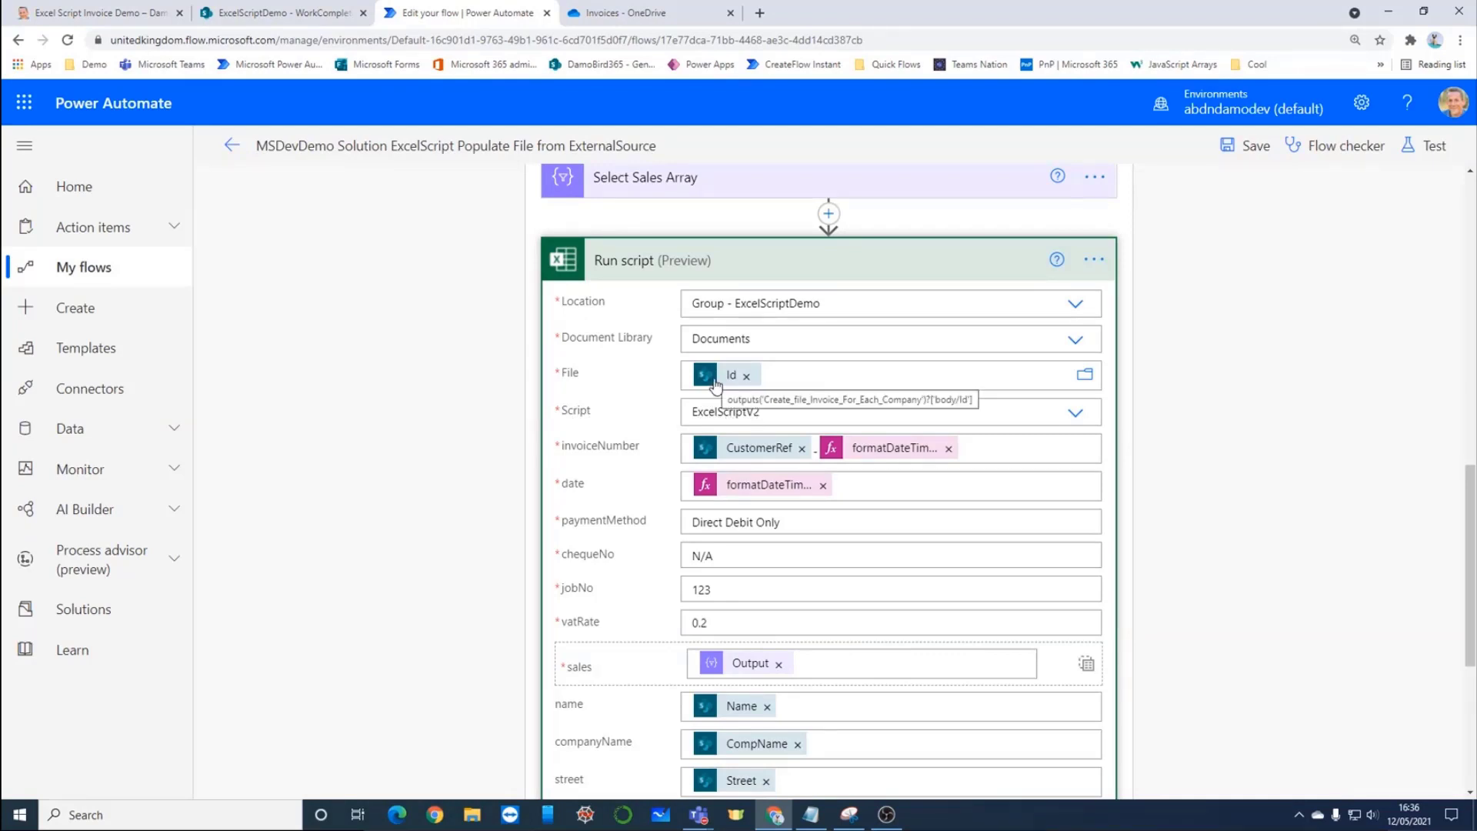
{"action": "scroll", "coordinate": [739, 351], "scroll_direction": "up", "scroll_amount": 5}
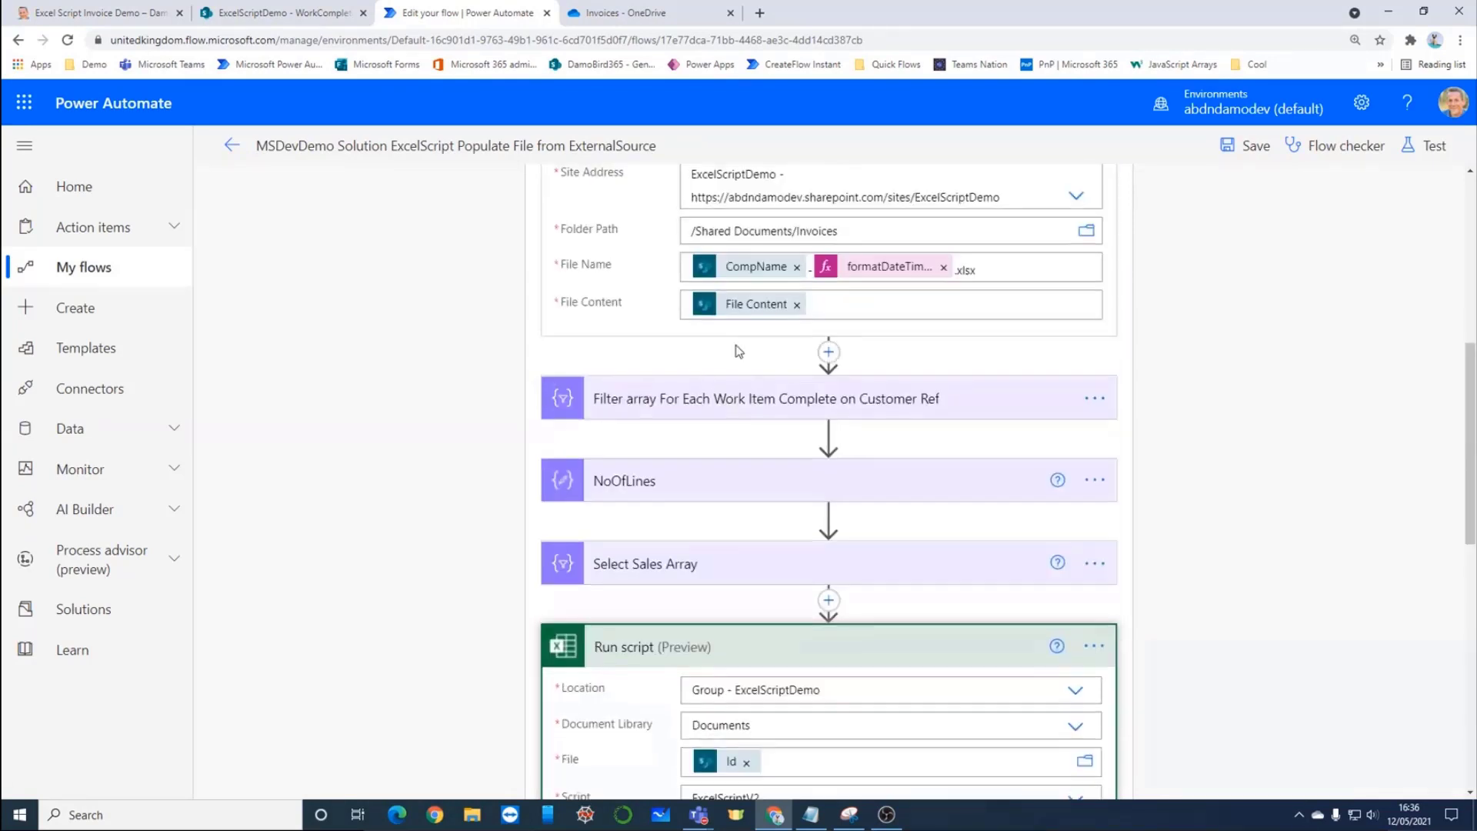
{"action": "scroll", "coordinate": [738, 350], "scroll_direction": "up", "scroll_amount": 2}
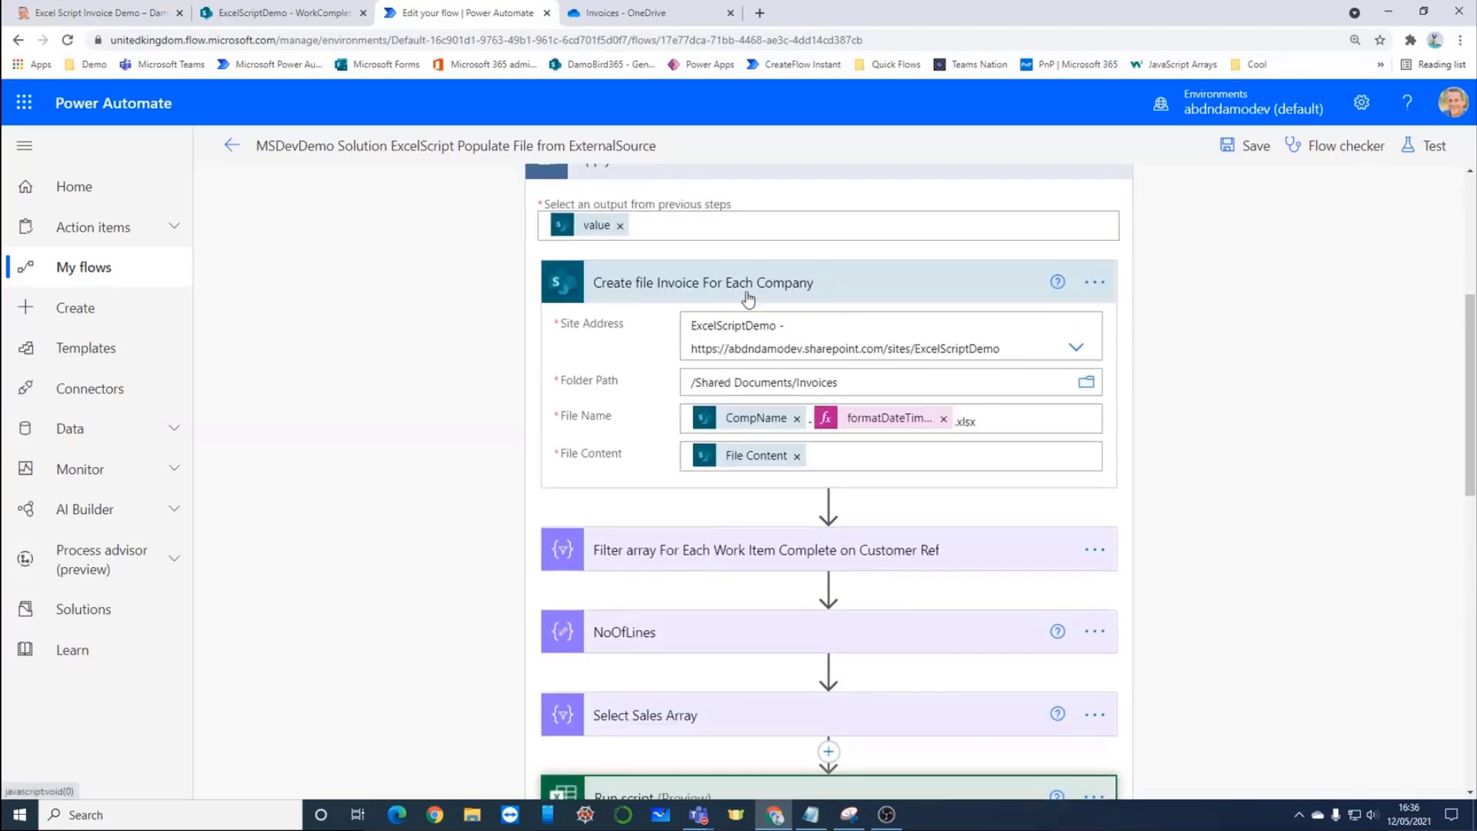
{"action": "scroll", "coordinate": [746, 299], "scroll_direction": "down", "scroll_amount": 8}
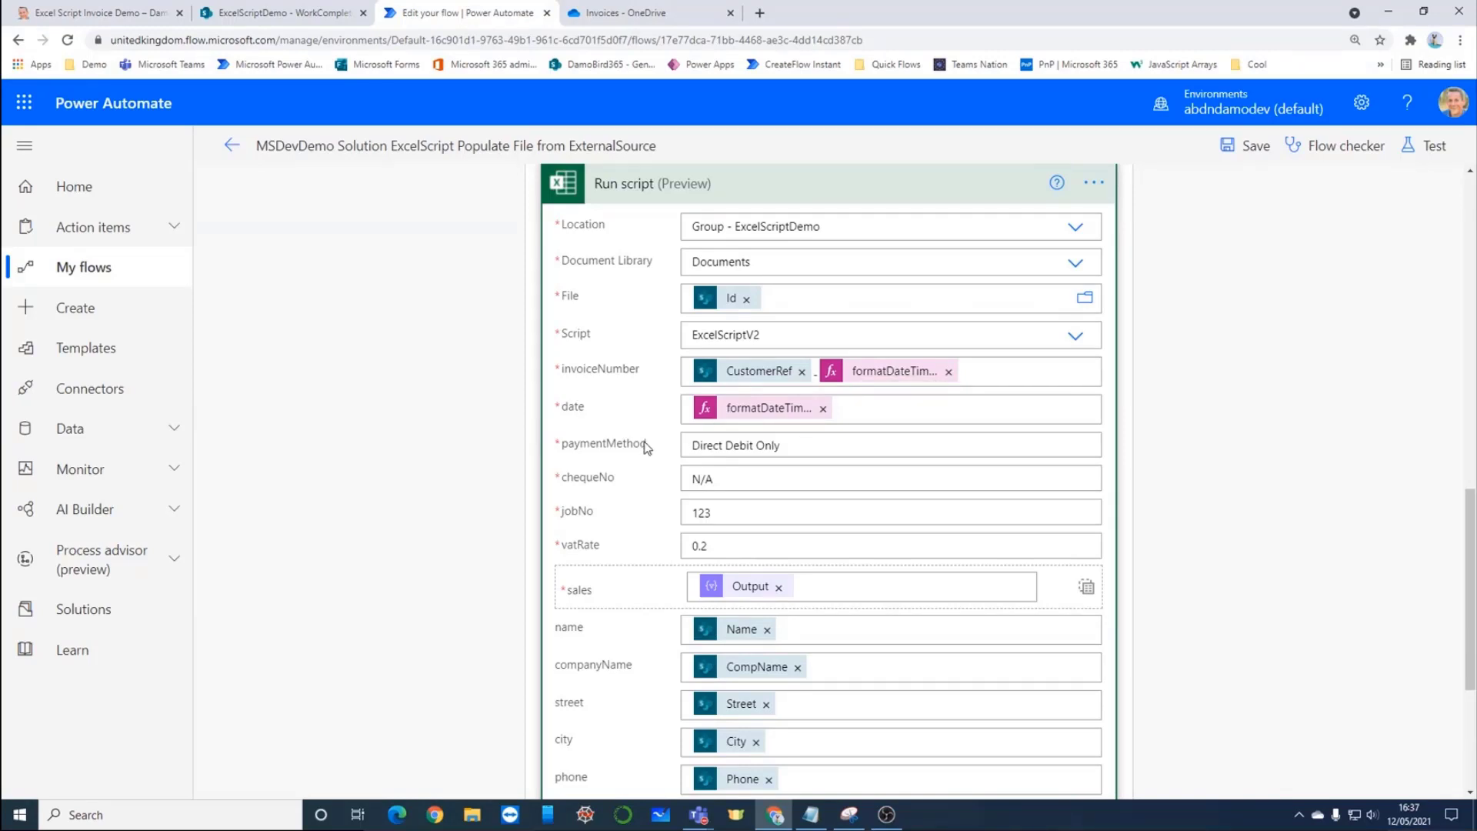
{"action": "scroll", "coordinate": [669, 477], "scroll_direction": "down", "scroll_amount": 2}
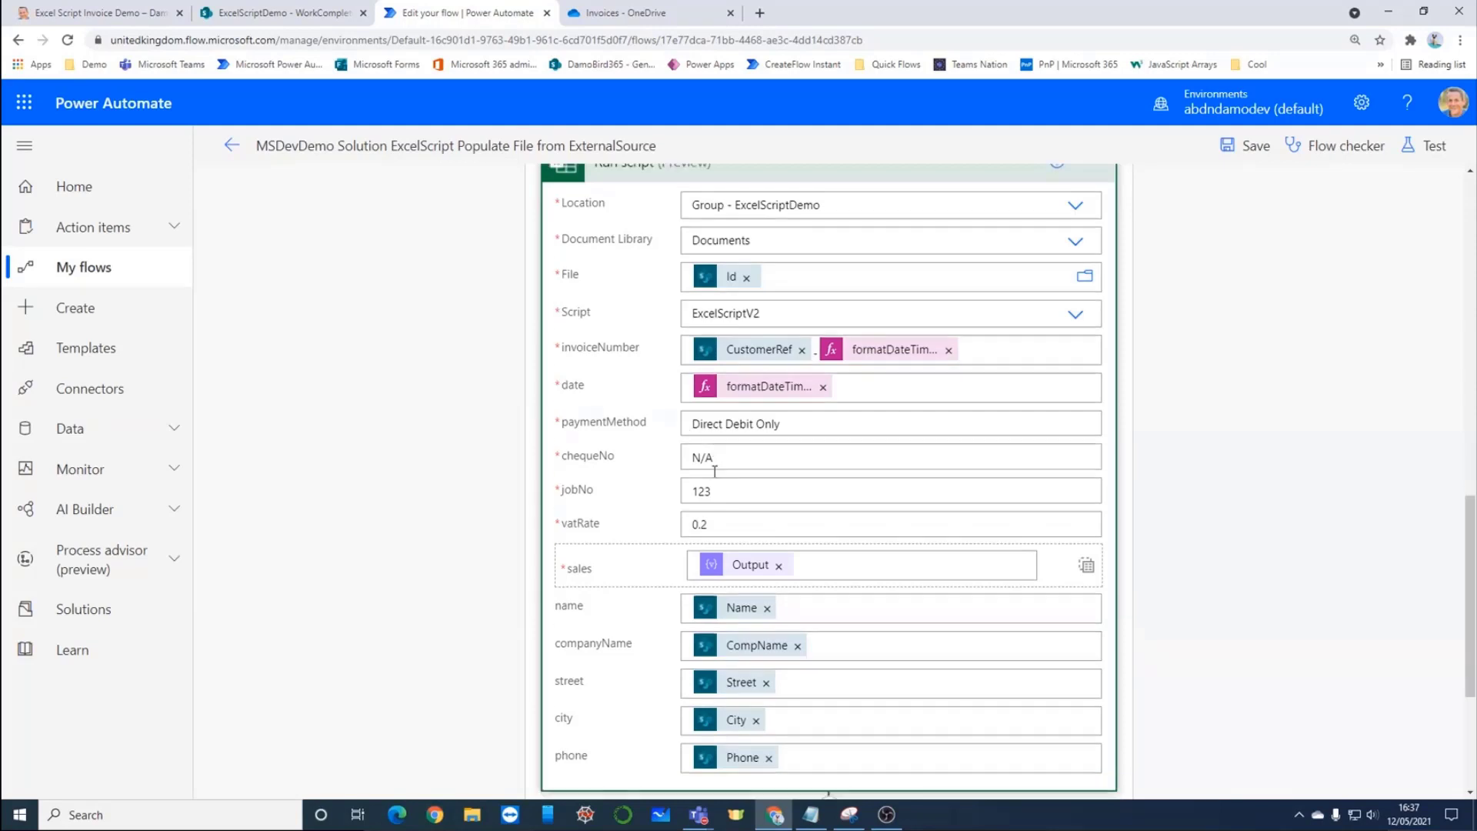
{"action": "scroll", "coordinate": [655, 493], "scroll_direction": "down", "scroll_amount": 1}
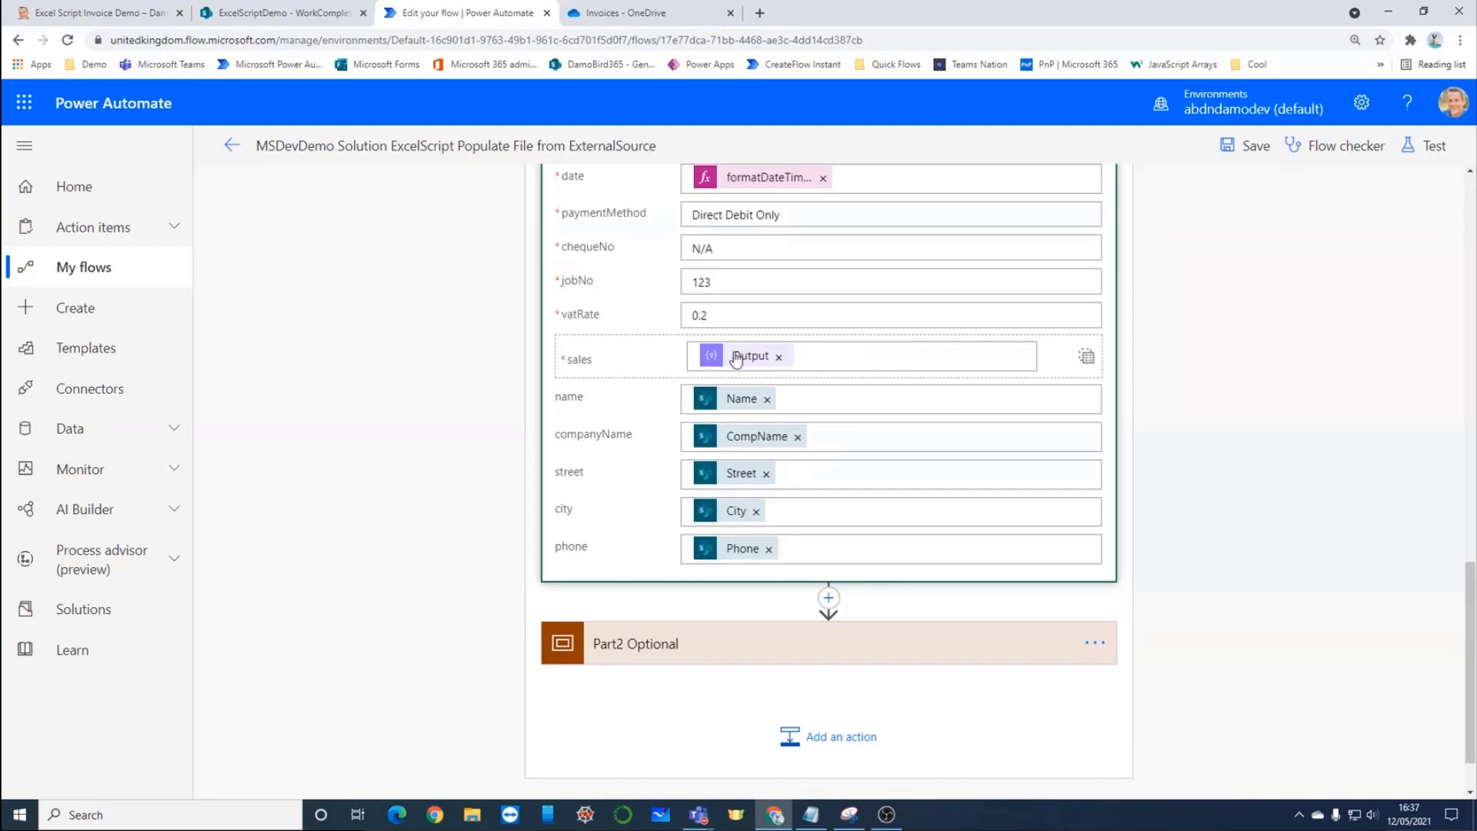
{"action": "mouse_move", "coordinate": [726, 363]}
{"action": "mouse_move", "coordinate": [723, 403]}
{"action": "mouse_move", "coordinate": [745, 560]}
{"action": "scroll", "coordinate": [846, 497], "scroll_direction": "up", "scroll_amount": 2}
{"action": "scroll", "coordinate": [862, 496], "scroll_direction": "down", "scroll_amount": 1}
{"action": "scroll", "coordinate": [868, 499], "scroll_direction": "up", "scroll_amount": 3}
{"action": "scroll", "coordinate": [867, 500], "scroll_direction": "down", "scroll_amount": 5}
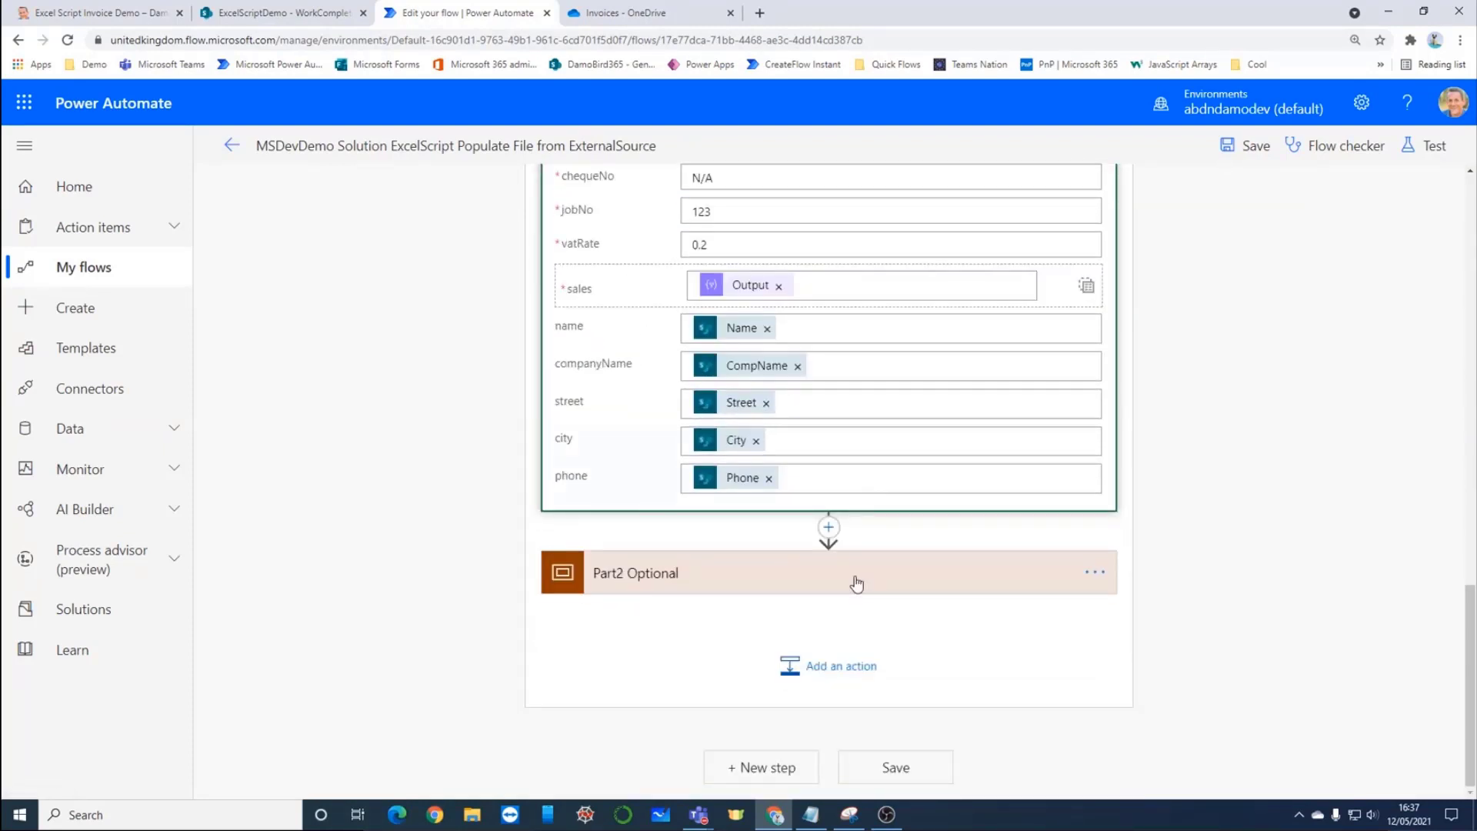
{"action": "left_click", "coordinate": [762, 587]}
{"action": "scroll", "coordinate": [781, 591], "scroll_direction": "down", "scroll_amount": 5}
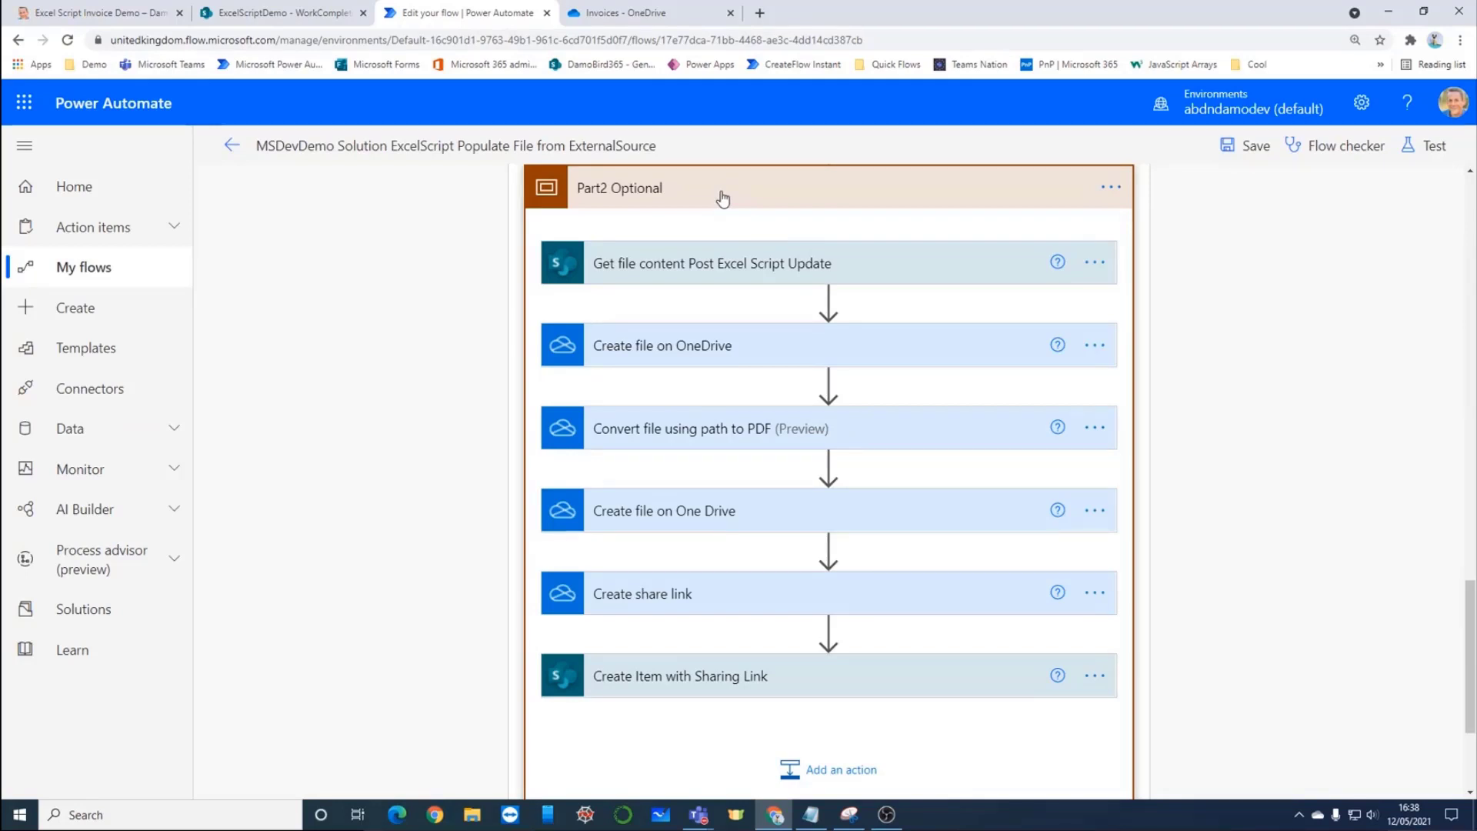
{"action": "left_click", "coordinate": [750, 198]}
Run a manual test of the flow and follow it in the run history.
{"action": "scroll", "coordinate": [1309, 370], "scroll_direction": "up", "scroll_amount": 8}
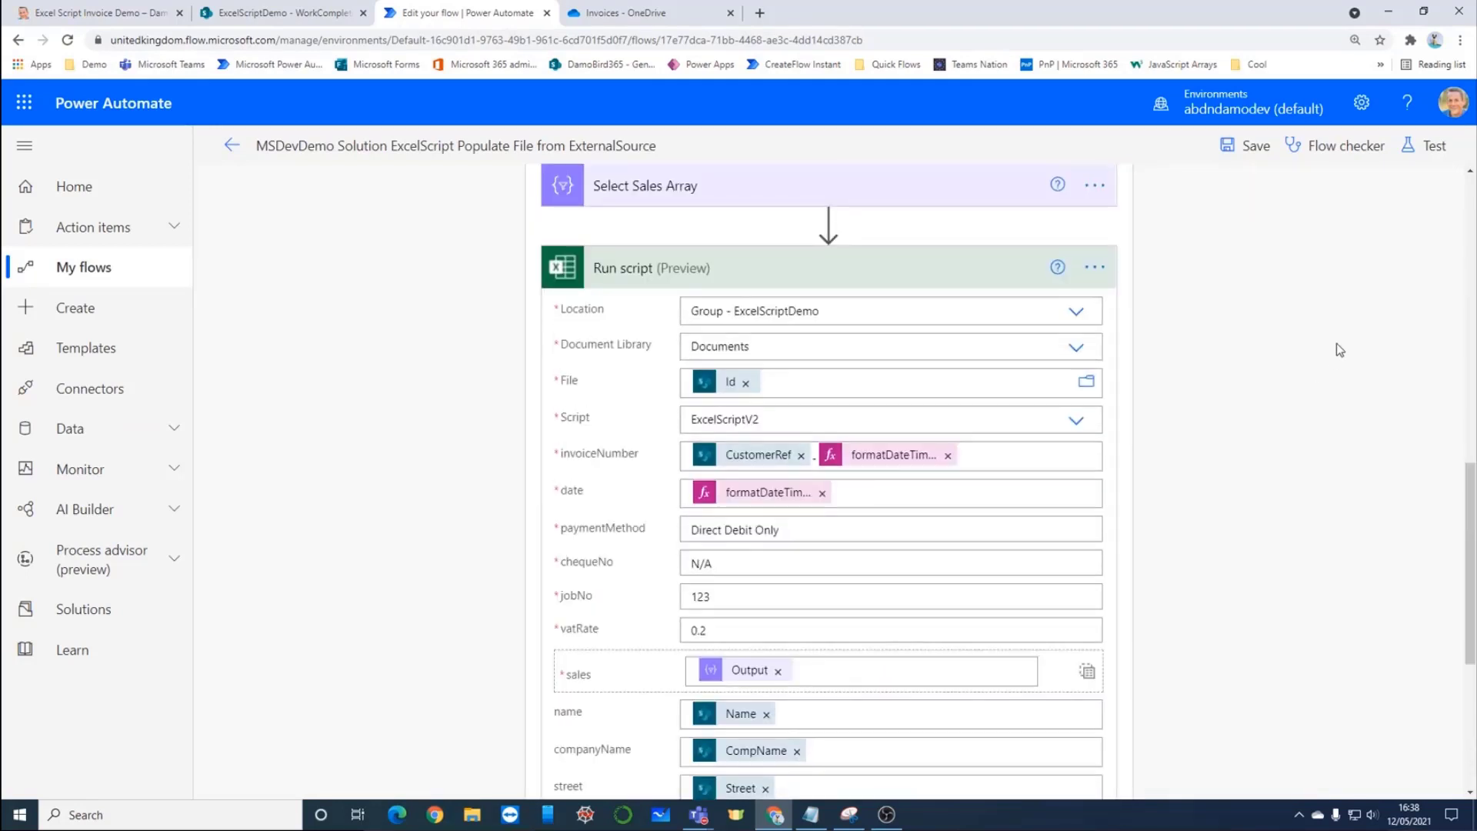
{"action": "left_click", "coordinate": [1430, 146]}
{"action": "left_click", "coordinate": [1176, 192]}
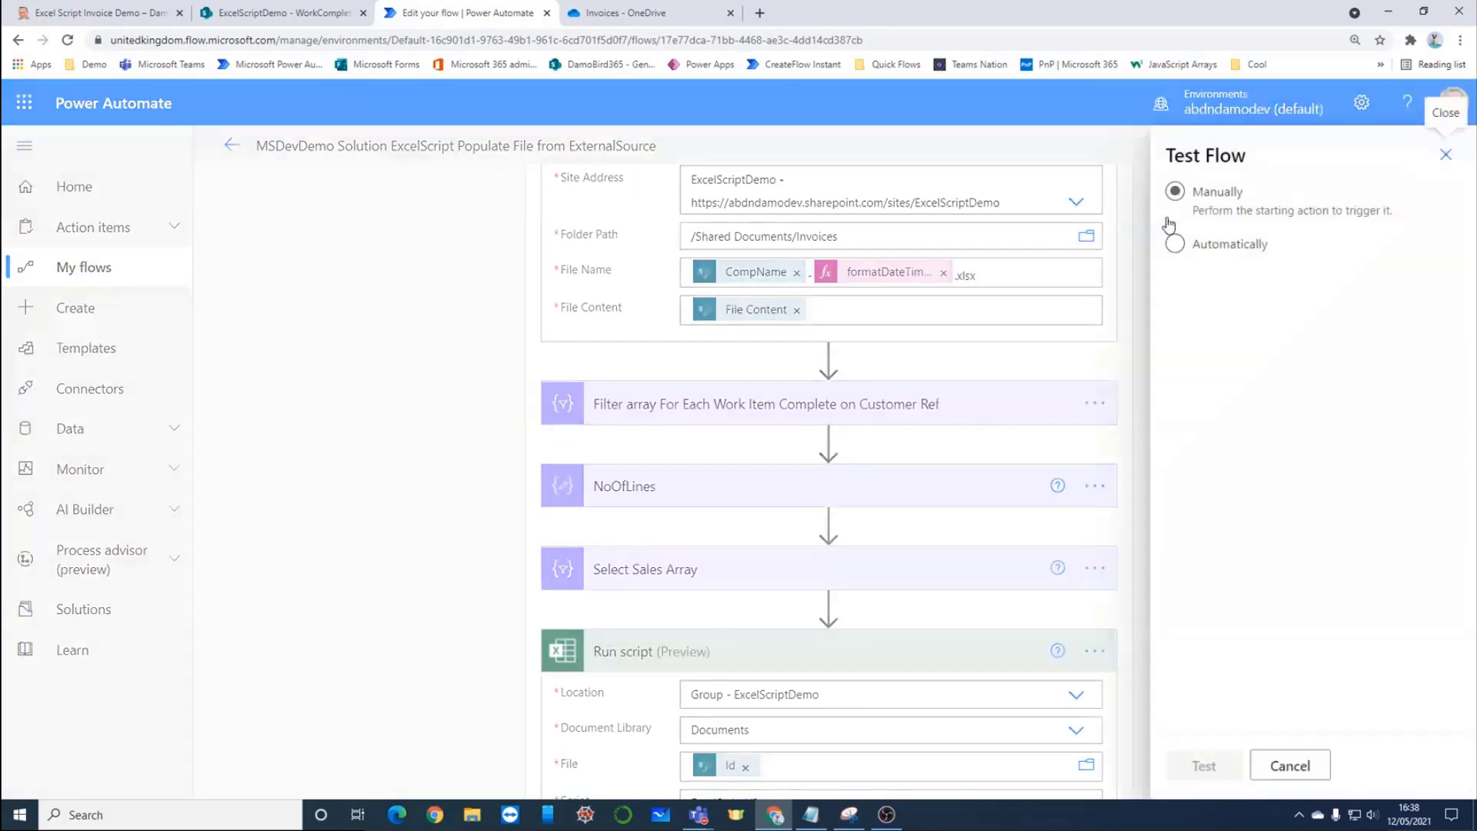
{"action": "left_click", "coordinate": [1215, 766]}
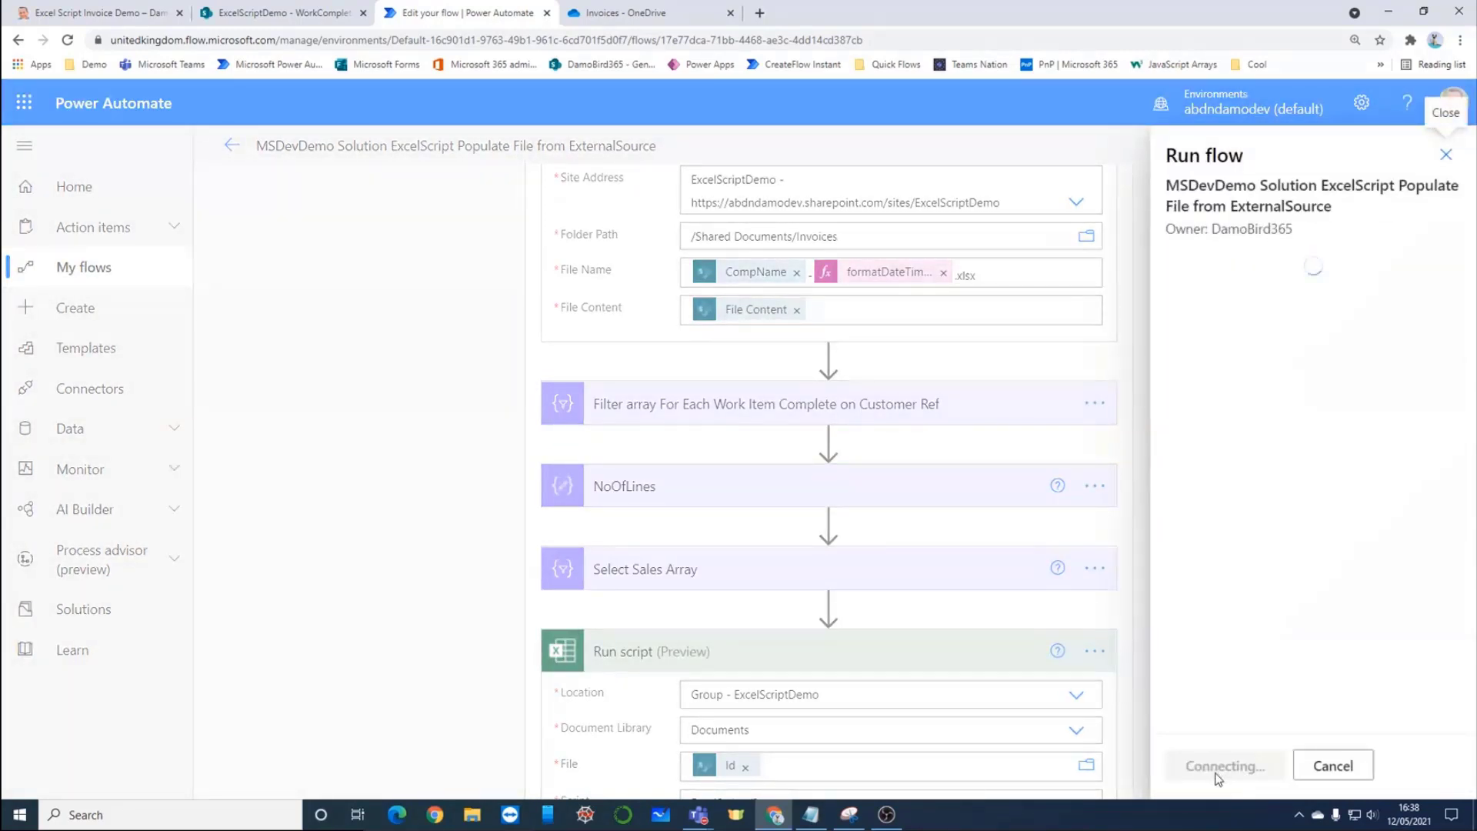
{"action": "left_click", "coordinate": [1216, 775]}
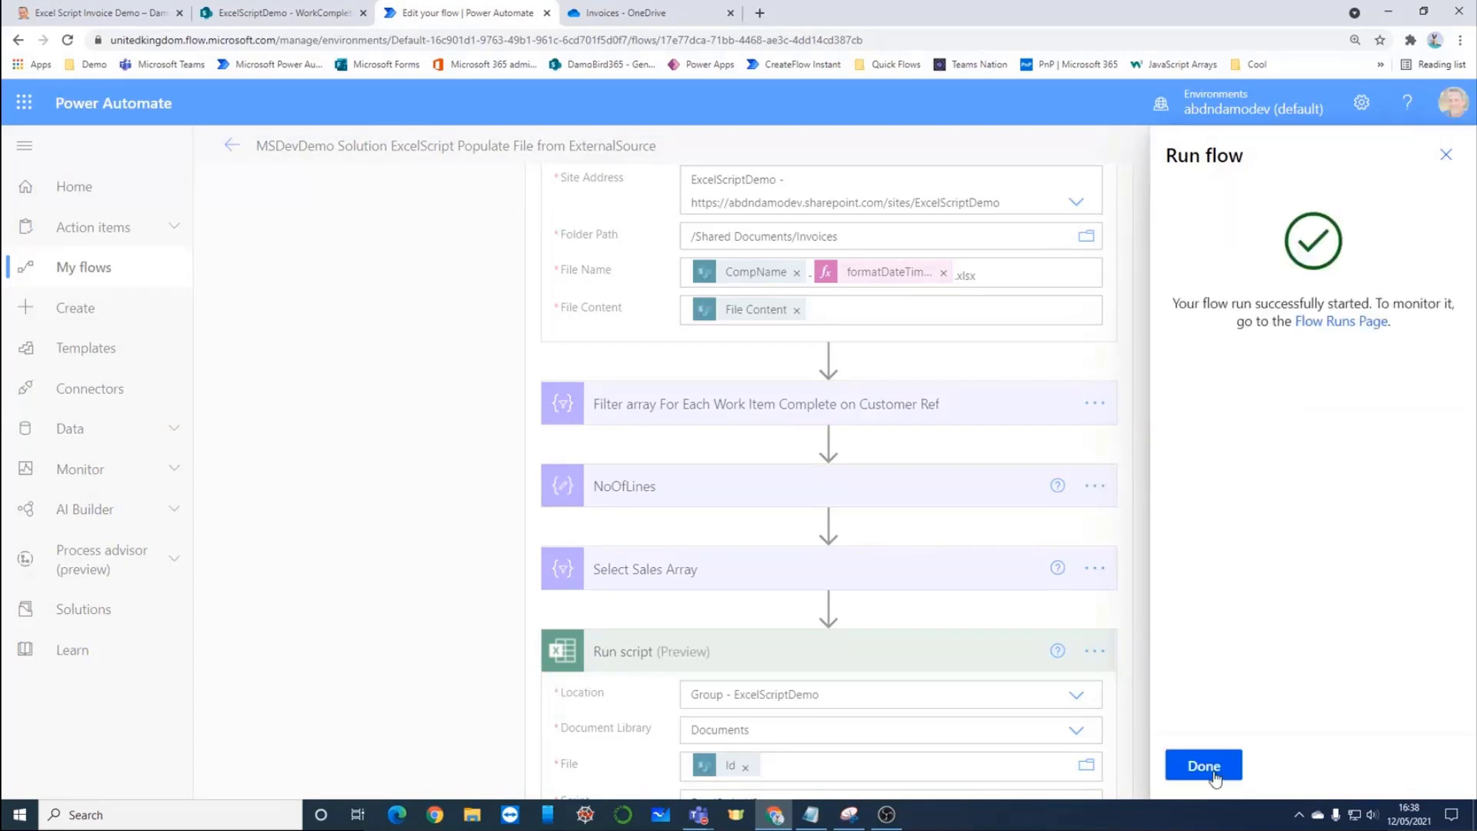
{"action": "left_click", "coordinate": [1212, 772]}
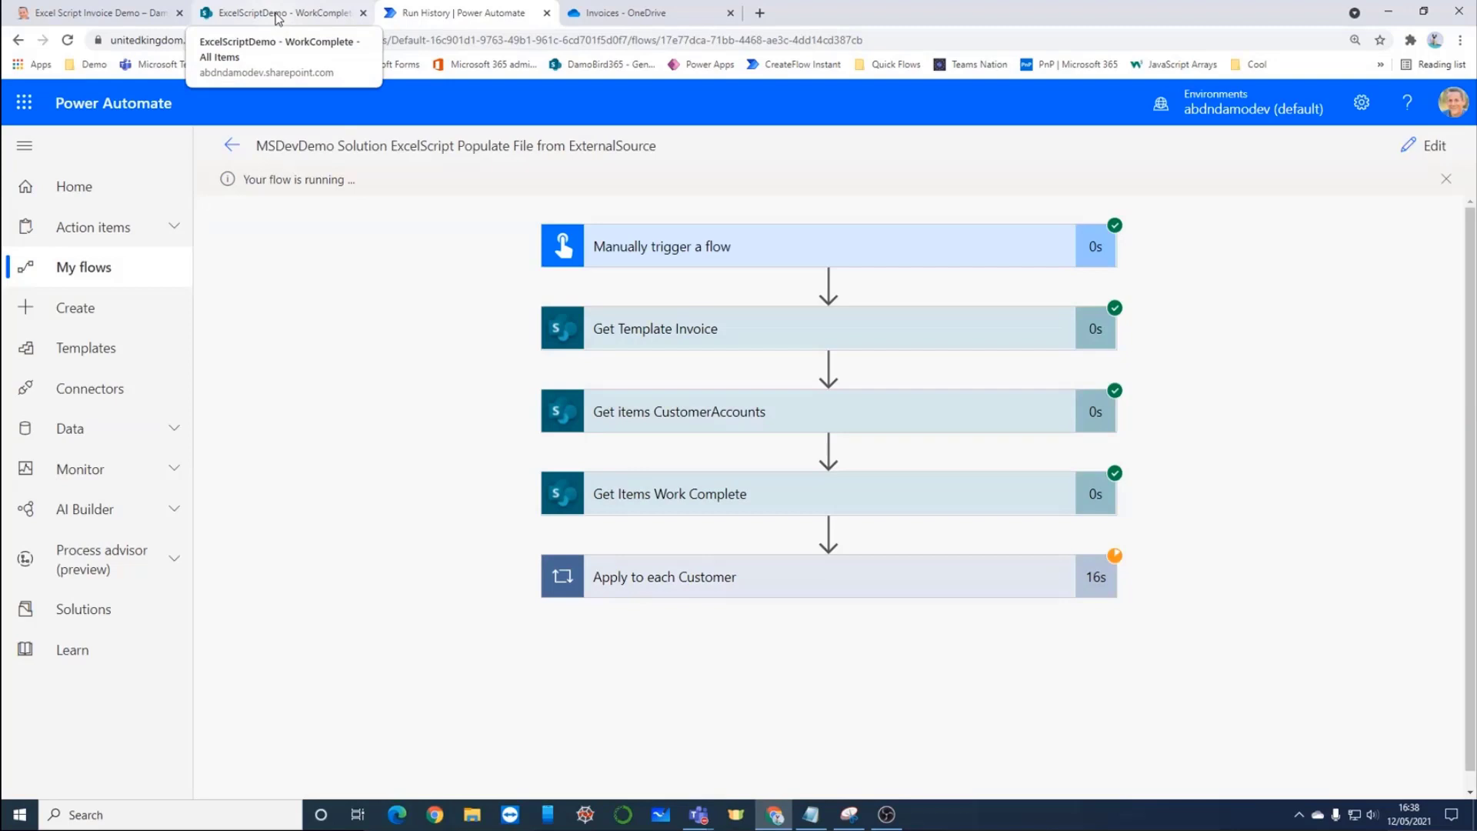
Find the Bank of Earth and Fizzy Pop Co invoices in SharePoint's Invoices folder, then return to the run.
{"action": "left_click", "coordinate": [278, 16]}
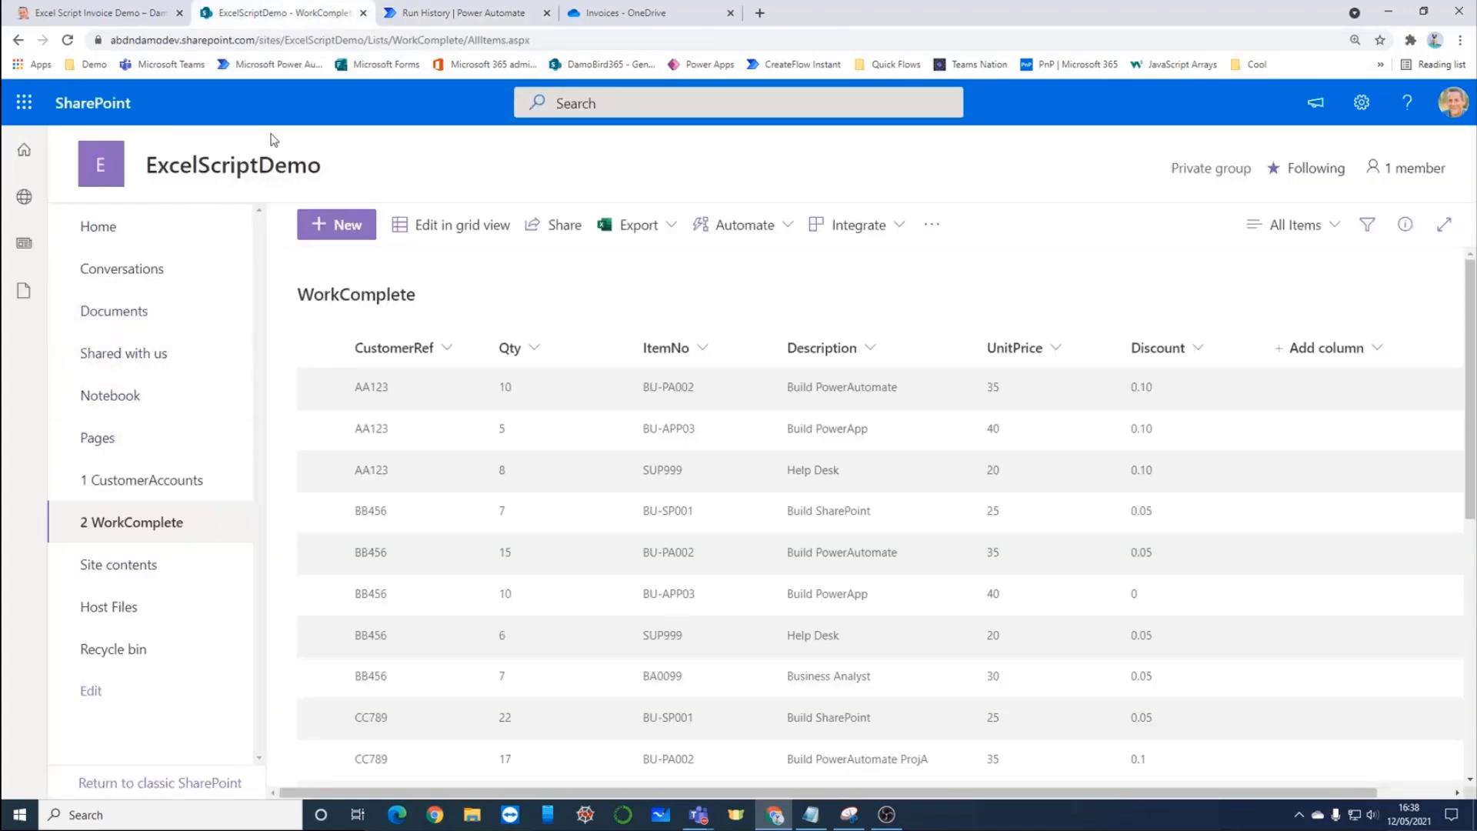
{"action": "left_click", "coordinate": [132, 314]}
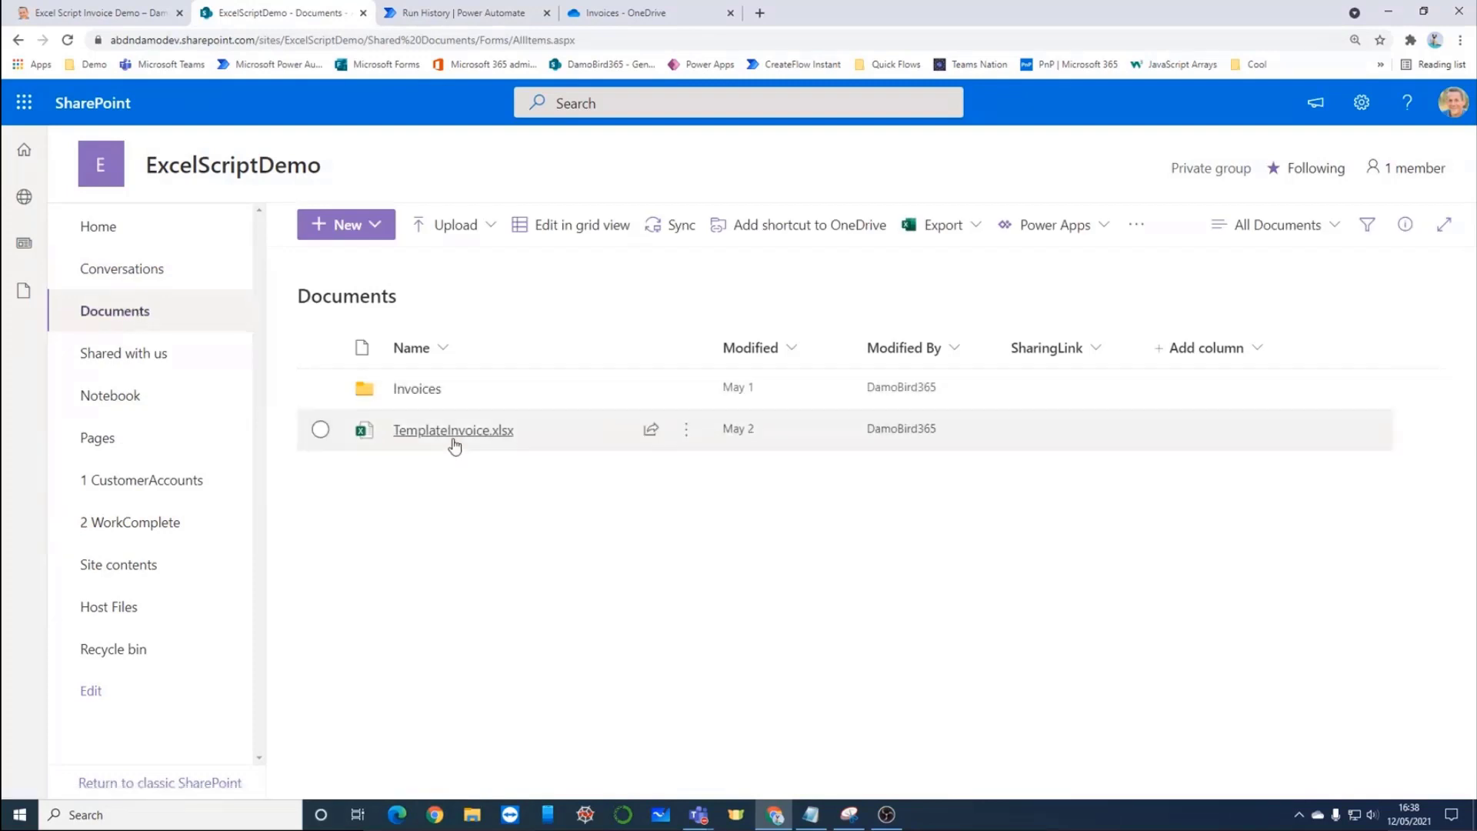
{"action": "left_click", "coordinate": [420, 391]}
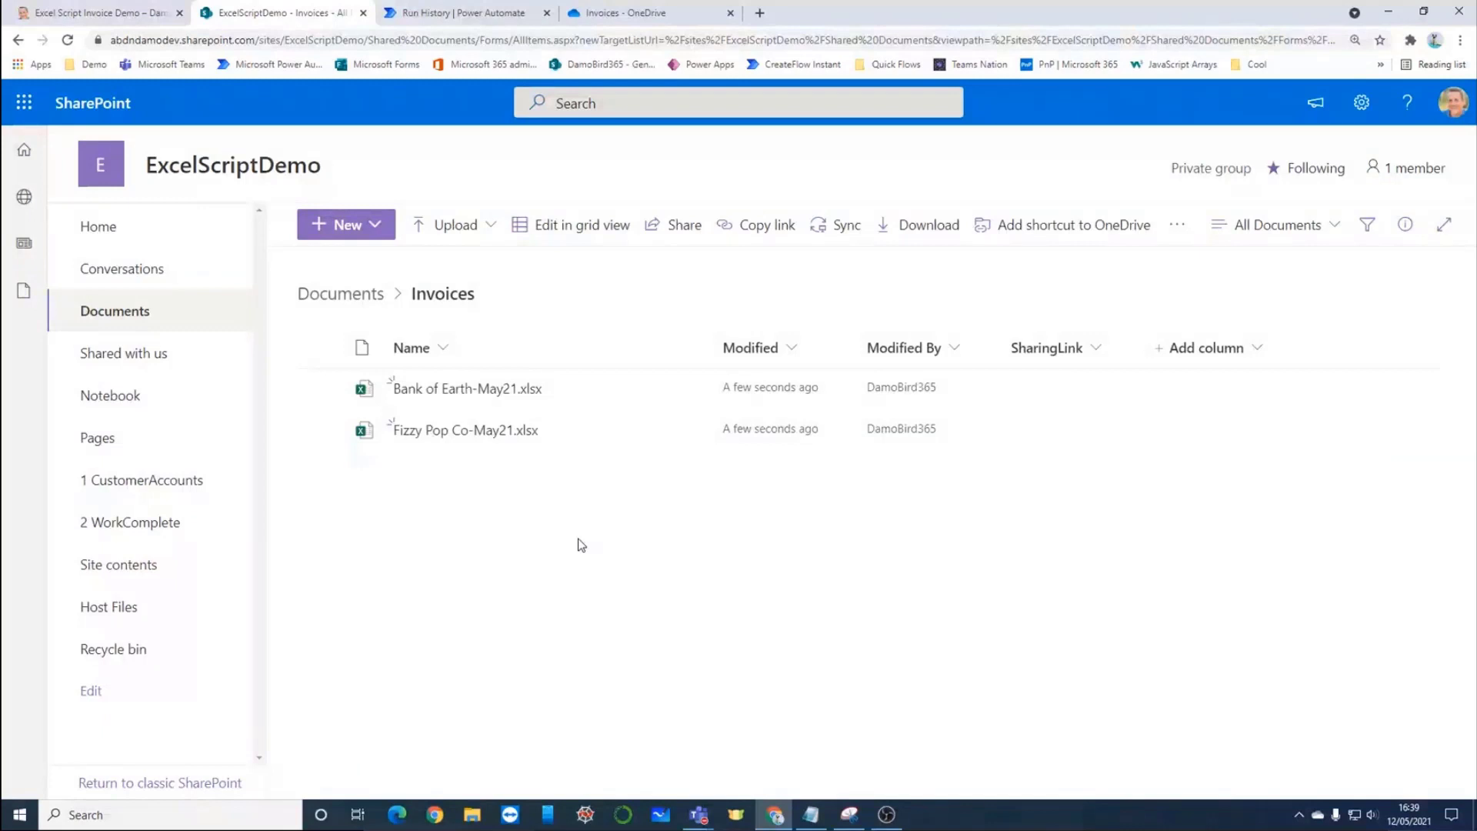
{"action": "left_click", "coordinate": [471, 18]}
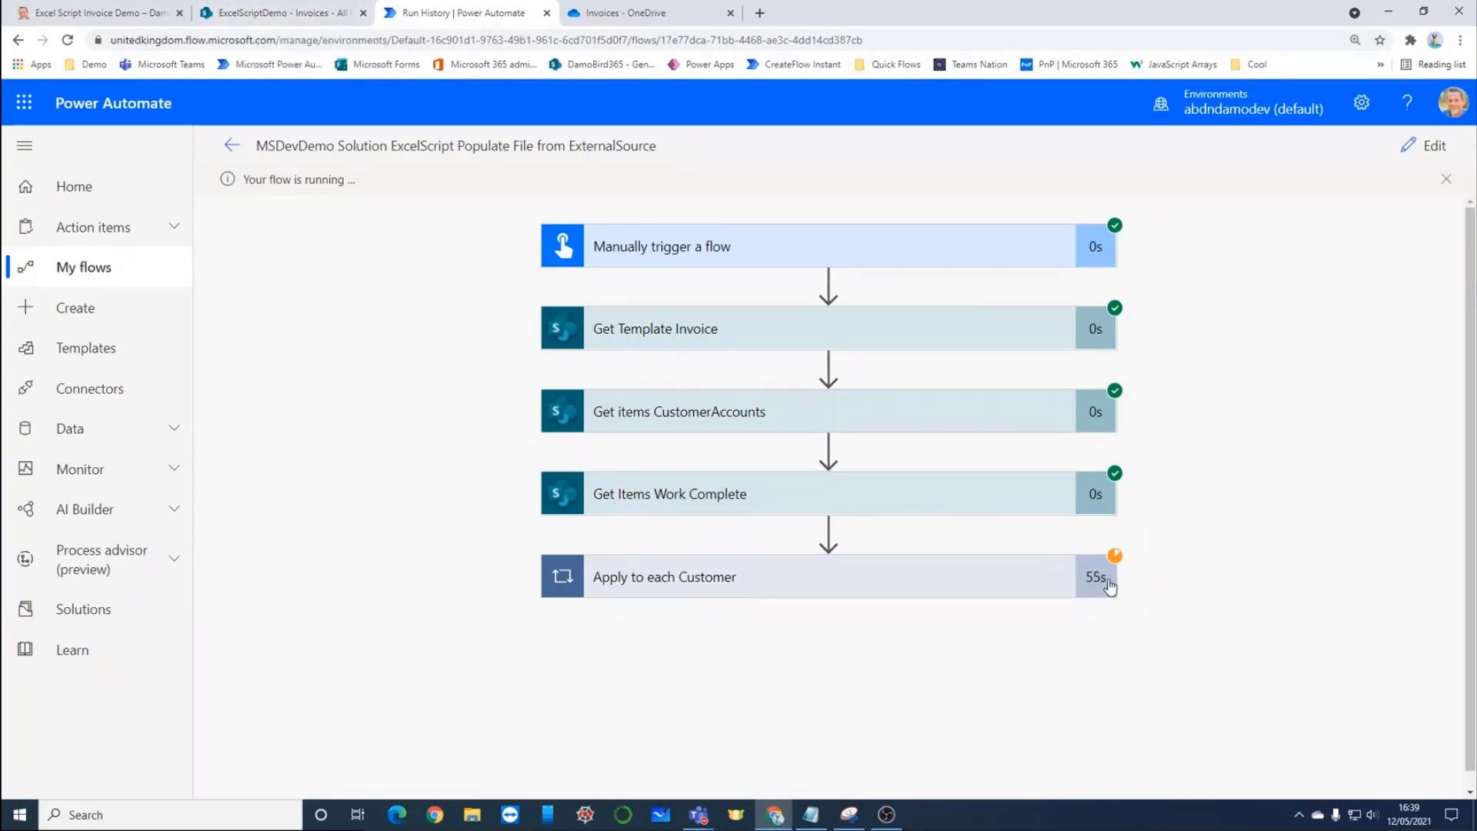
Check the Apply to each Customer run details for success, then return to the SharePoint Invoices folder.
{"action": "left_click", "coordinate": [943, 587]}
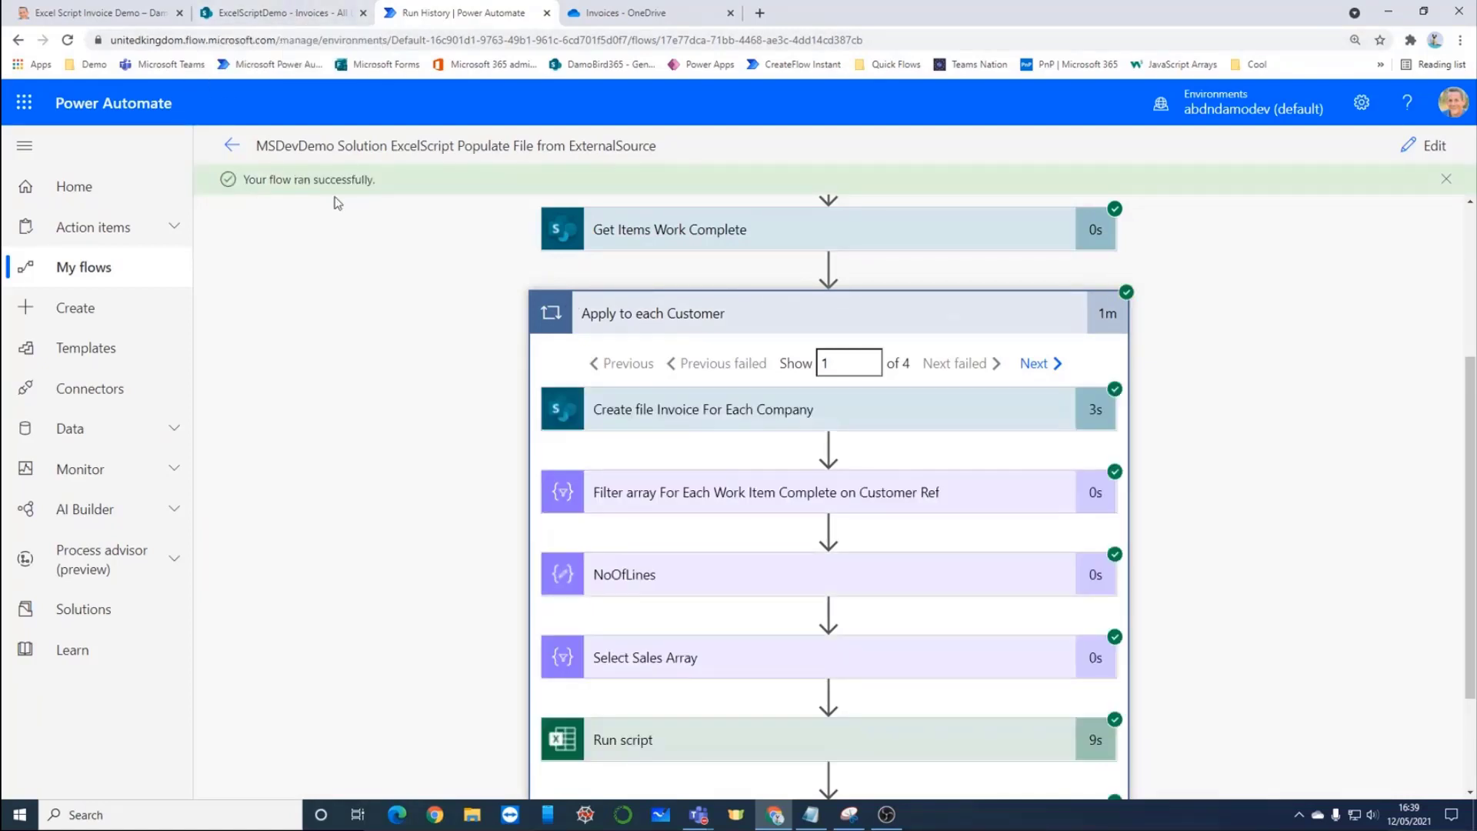
{"action": "left_click", "coordinate": [296, 13]}
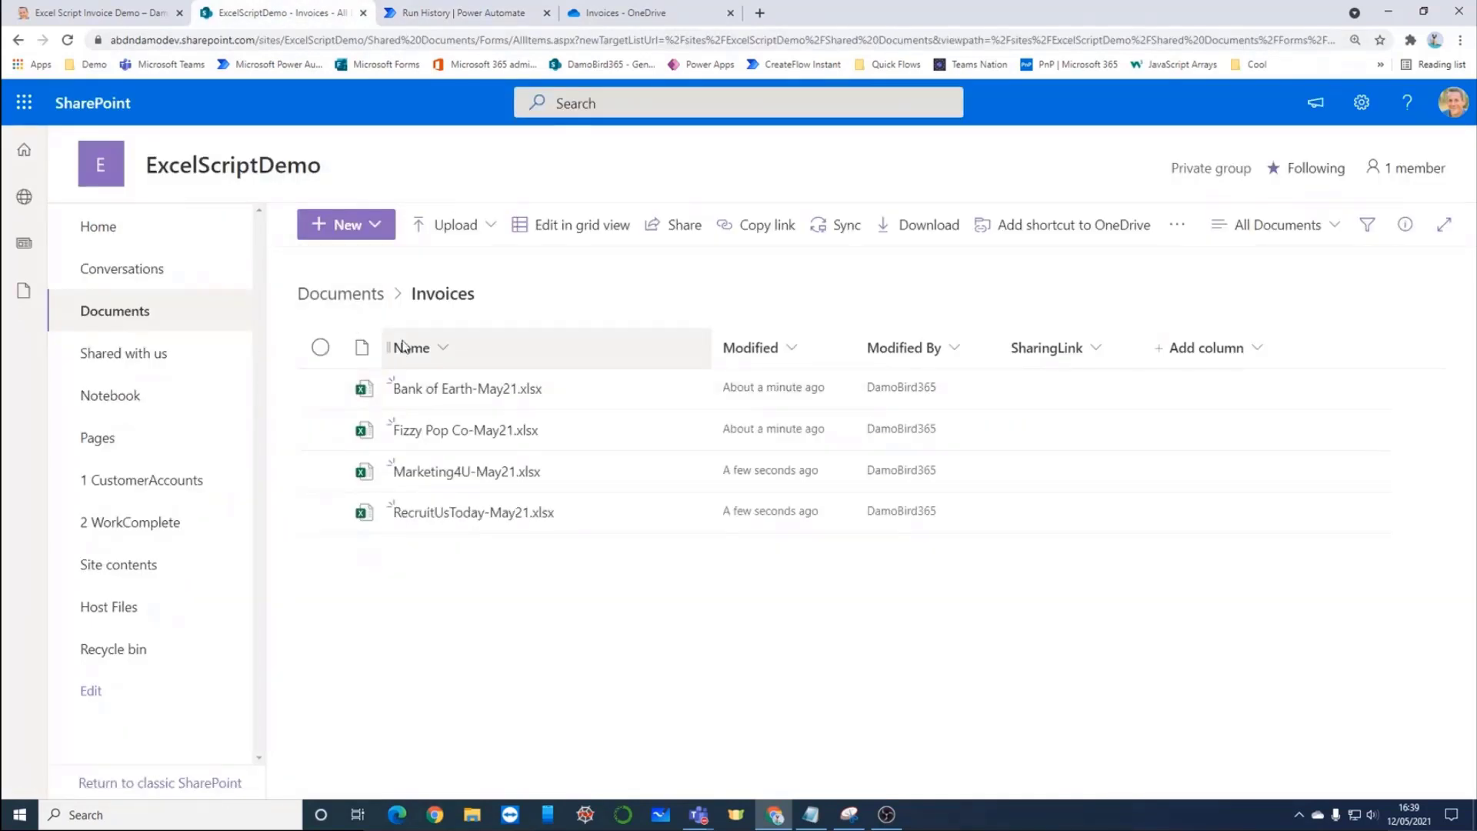
Open Marketing4U-May21.xlsx from the Invoices folder in Excel for the web.
{"action": "left_click", "coordinate": [462, 475]}
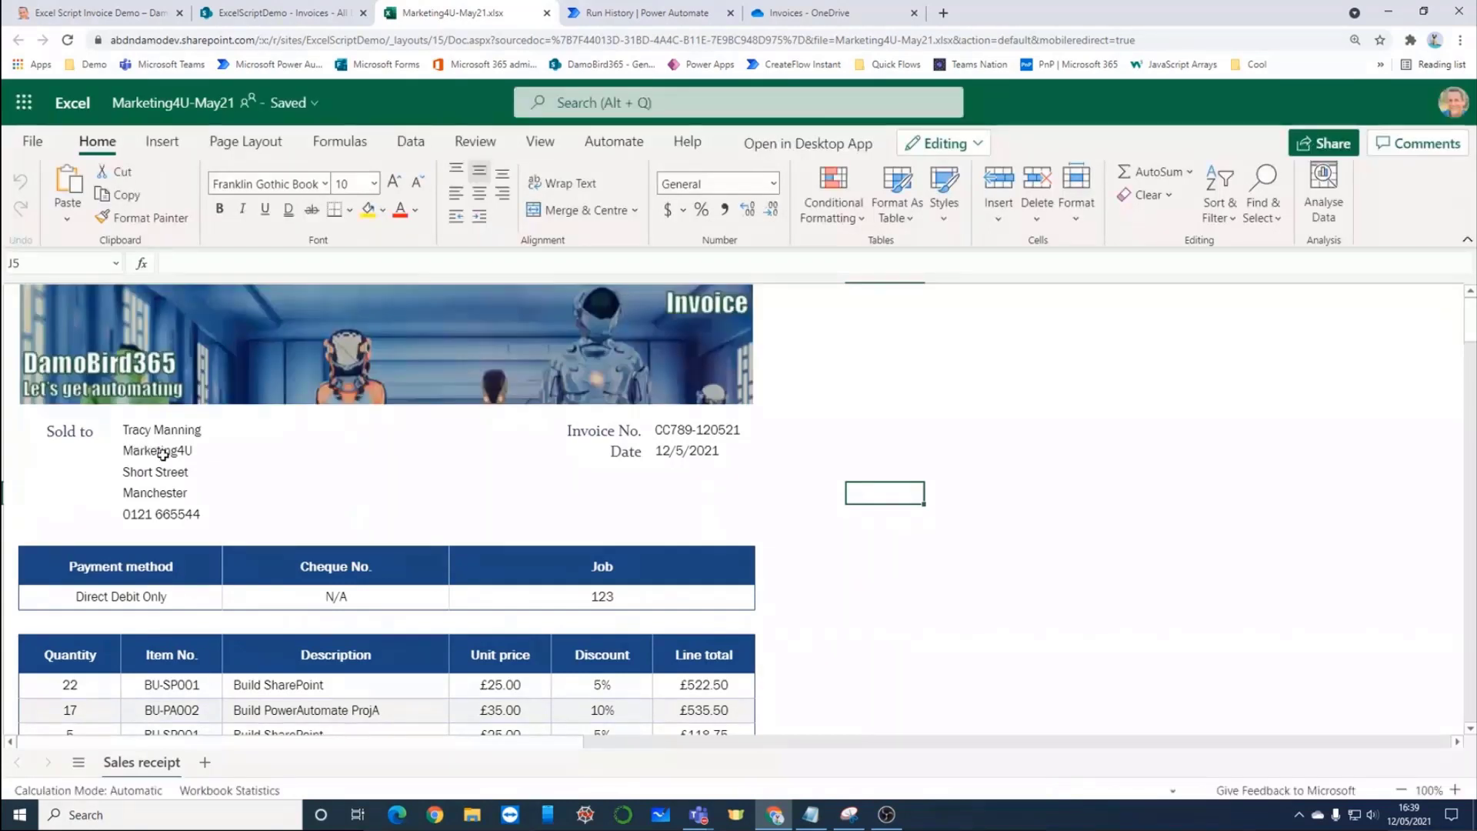
{"action": "scroll", "coordinate": [170, 458], "scroll_direction": "down", "scroll_amount": 5}
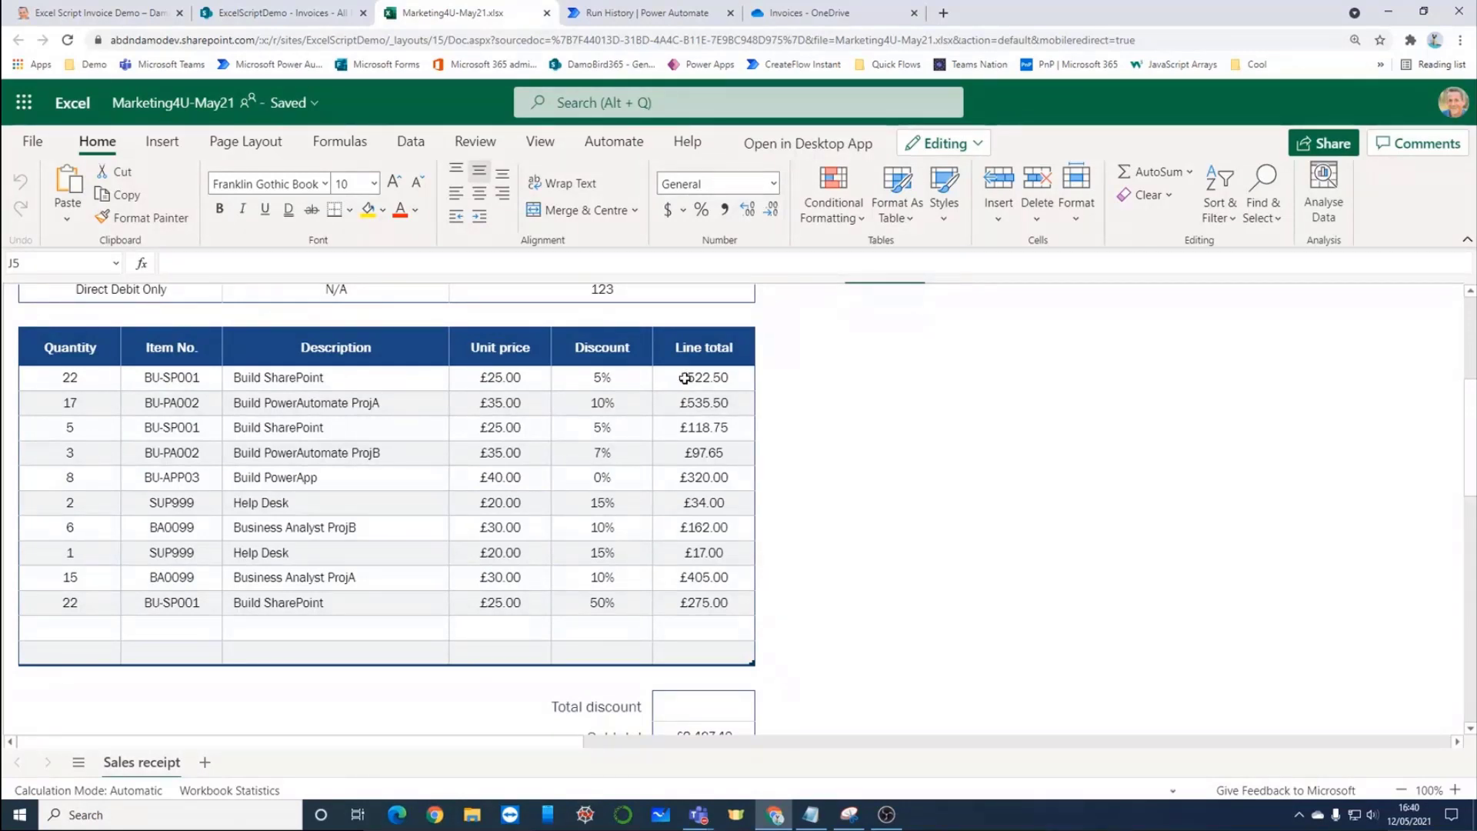
{"action": "left_click", "coordinate": [684, 376]}
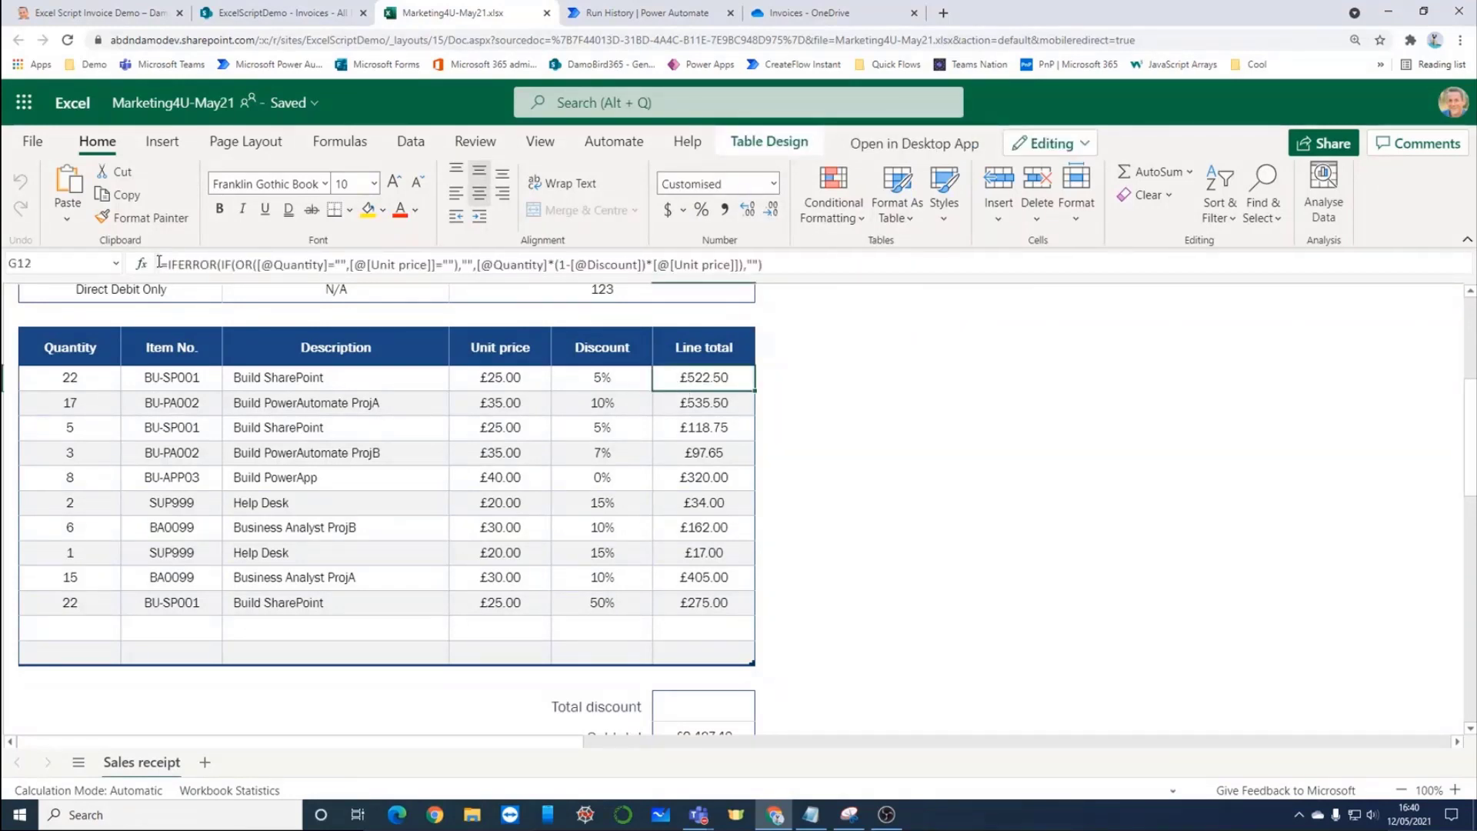
{"action": "scroll", "coordinate": [621, 443], "scroll_direction": "down", "scroll_amount": 1}
{"action": "scroll", "coordinate": [621, 443], "scroll_direction": "up", "scroll_amount": 1}
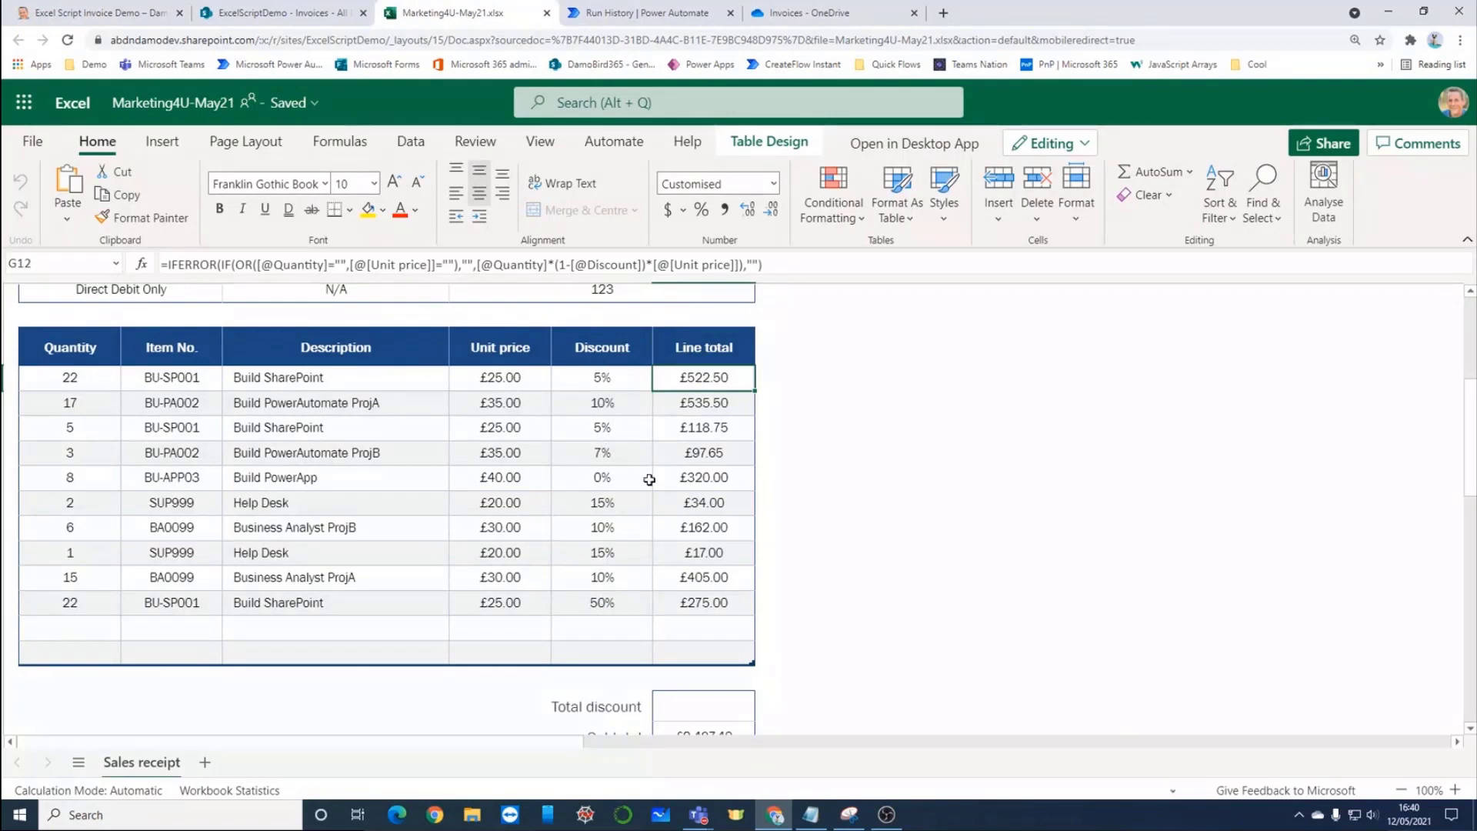
{"action": "scroll", "coordinate": [691, 439], "scroll_direction": "down", "scroll_amount": 2}
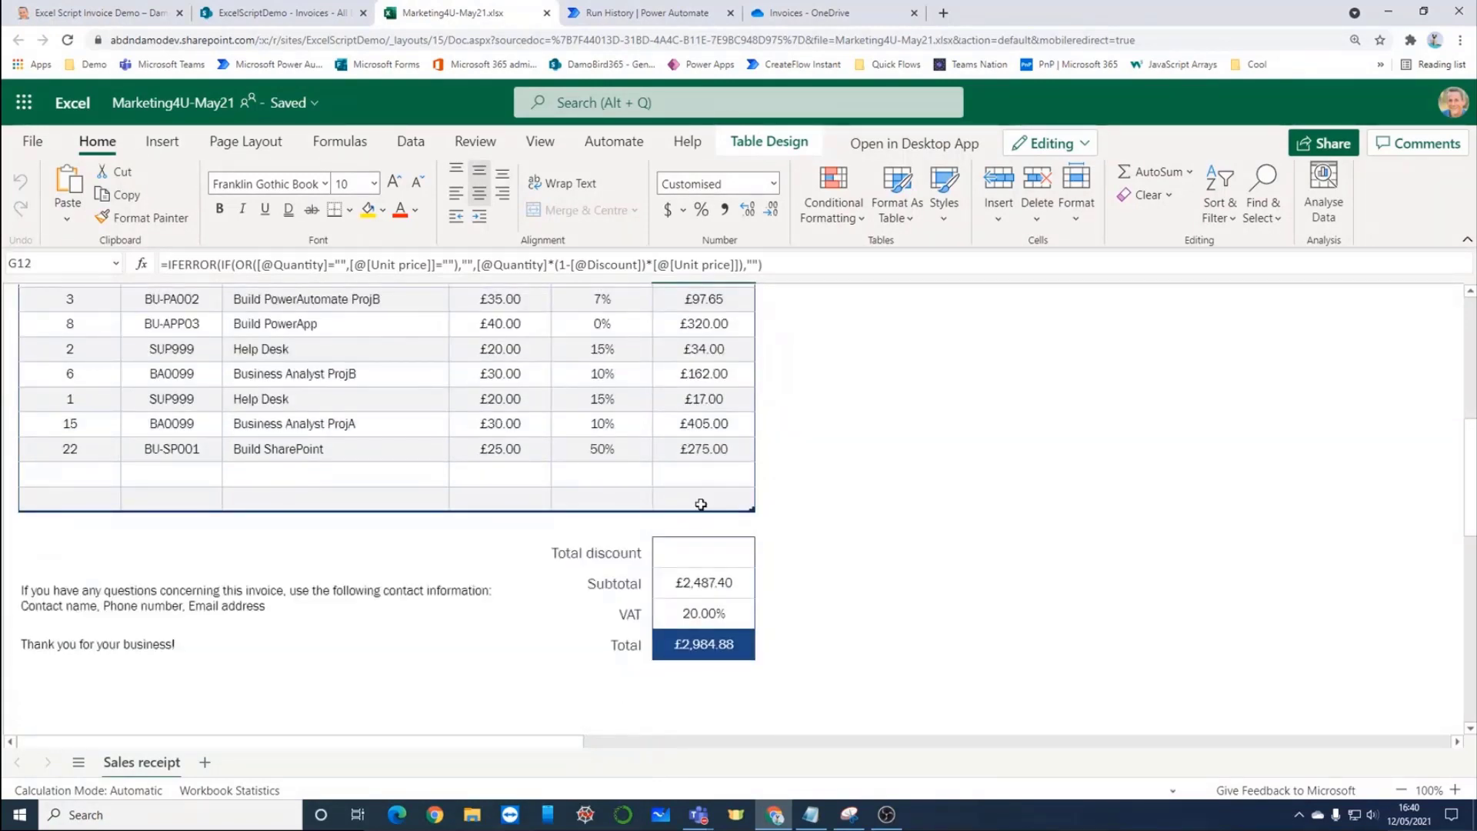
{"action": "scroll", "coordinate": [693, 505], "scroll_direction": "down", "scroll_amount": 1}
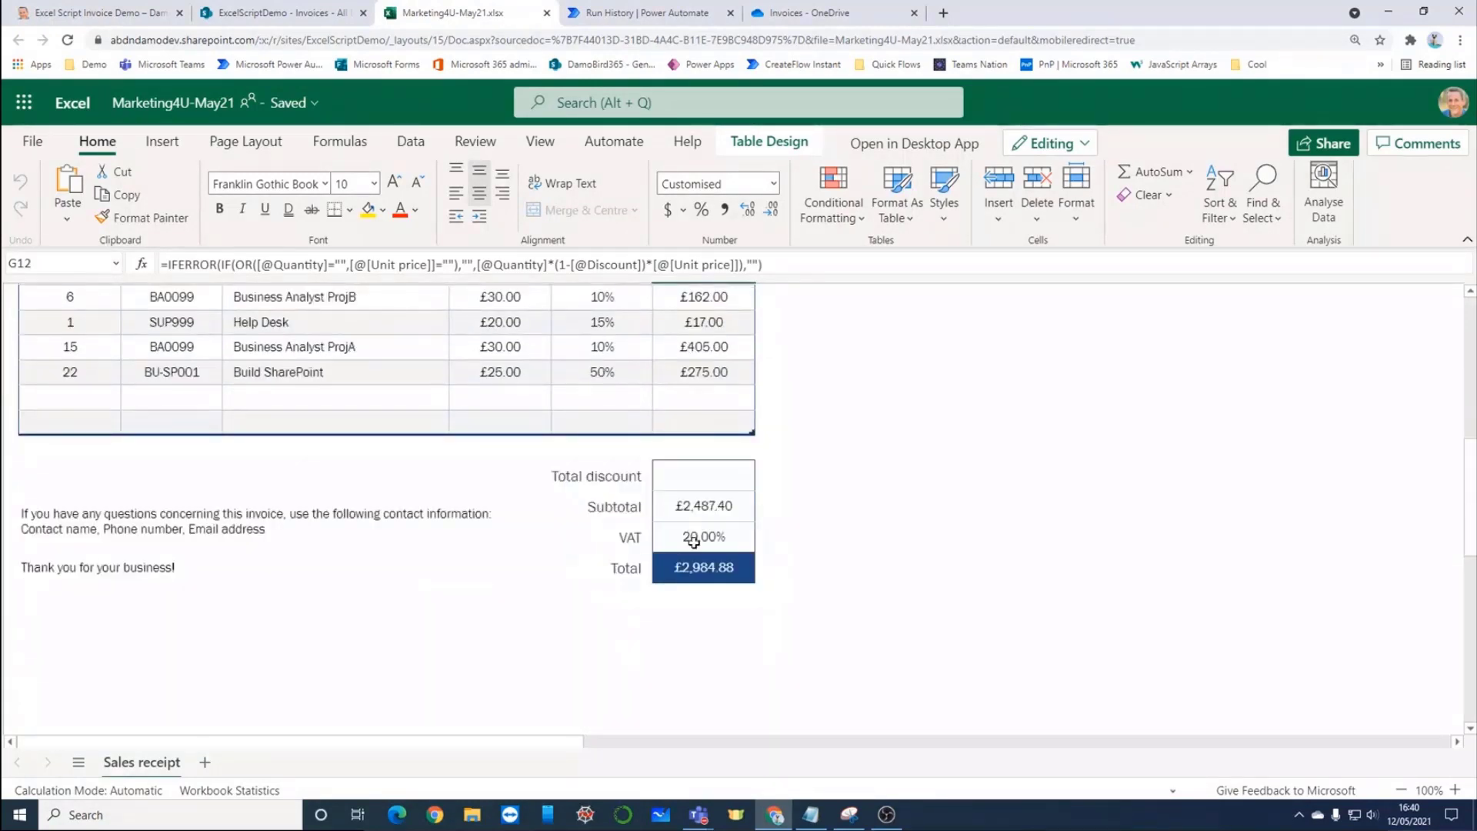
{"action": "left_click", "coordinate": [689, 534]}
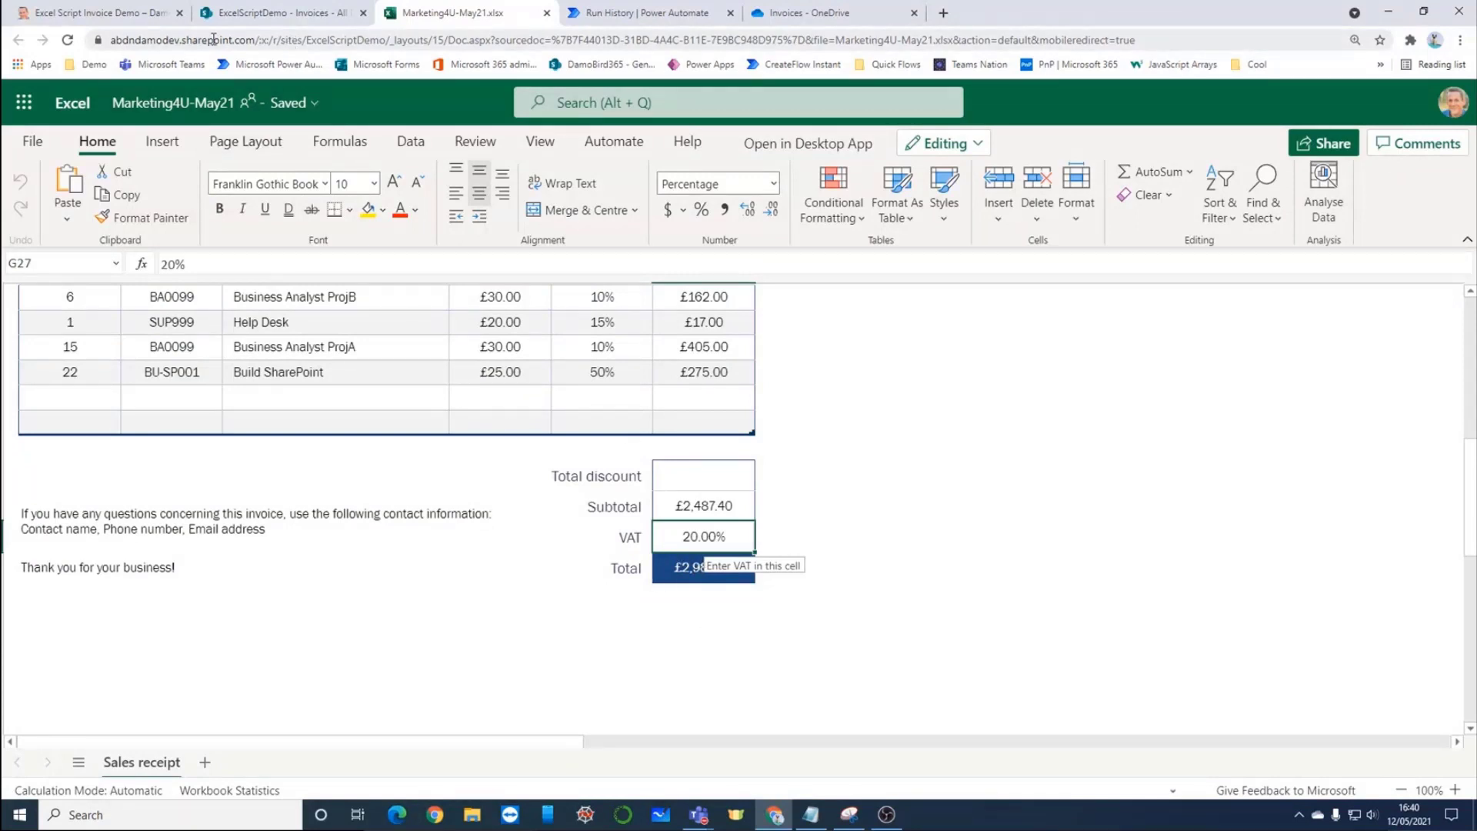
Reload the DamoBird365 blog's links table so it lists the four new May 2021 invoices.
{"action": "left_click", "coordinate": [132, 20]}
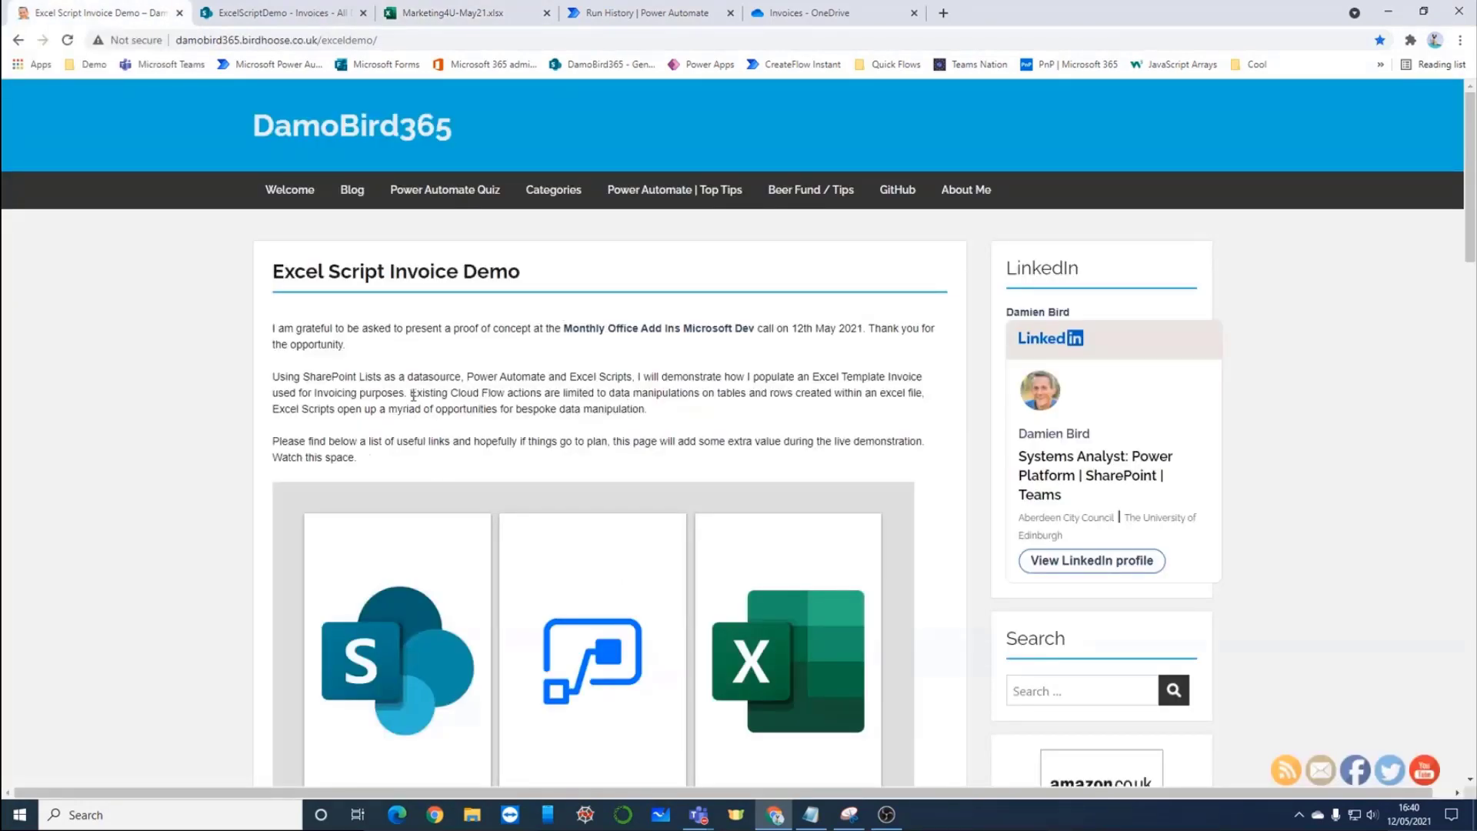
{"action": "scroll", "coordinate": [411, 397], "scroll_direction": "down", "scroll_amount": 10}
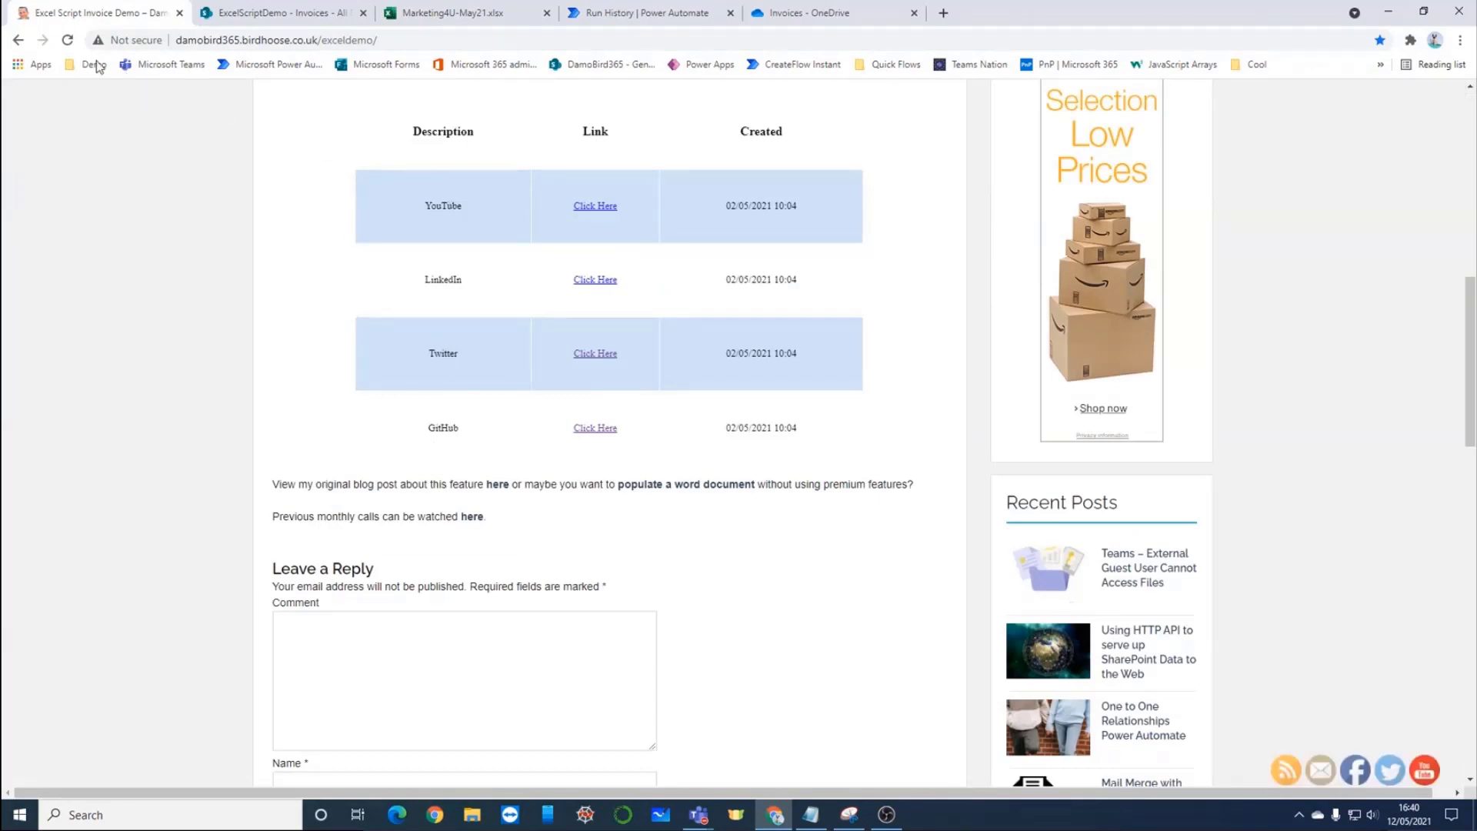
{"action": "left_click", "coordinate": [68, 41]}
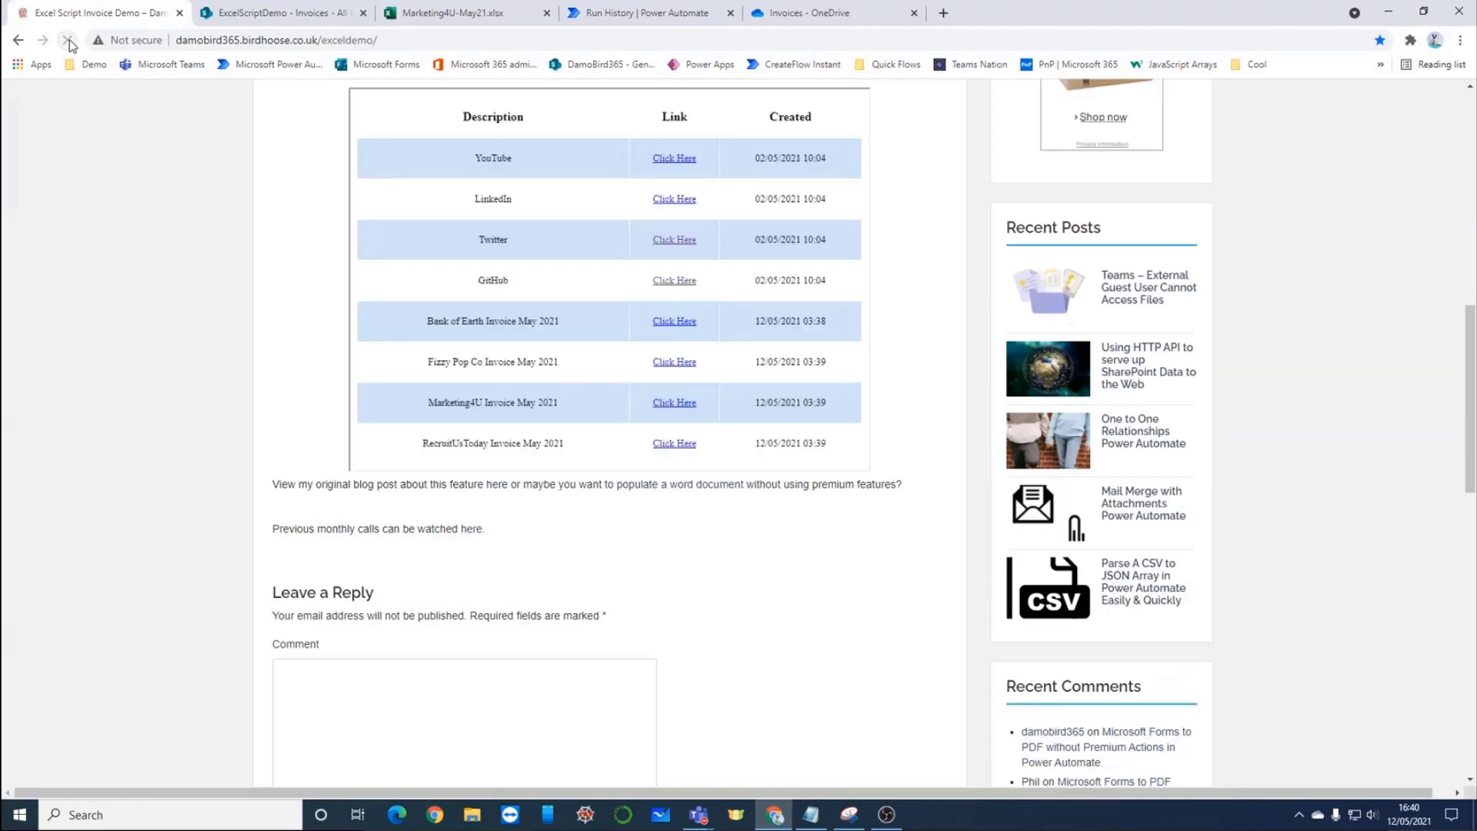